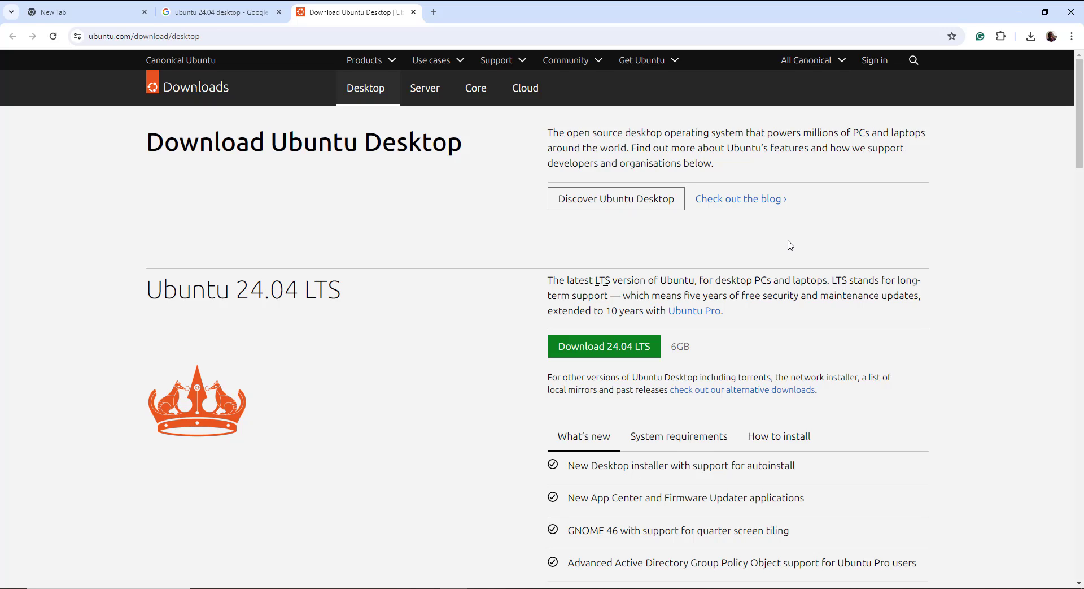
Google 'Ubuntu 24.04 ISO' in a new tab and open the Noble Numbat releases result in its own tab
click(434, 12)
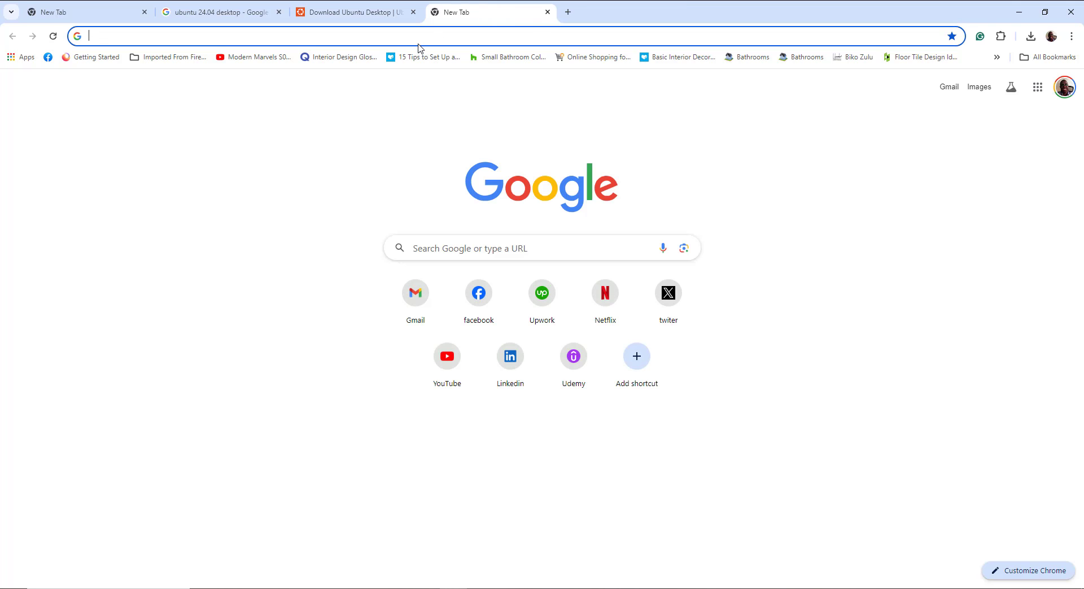
text(Ubuntu)
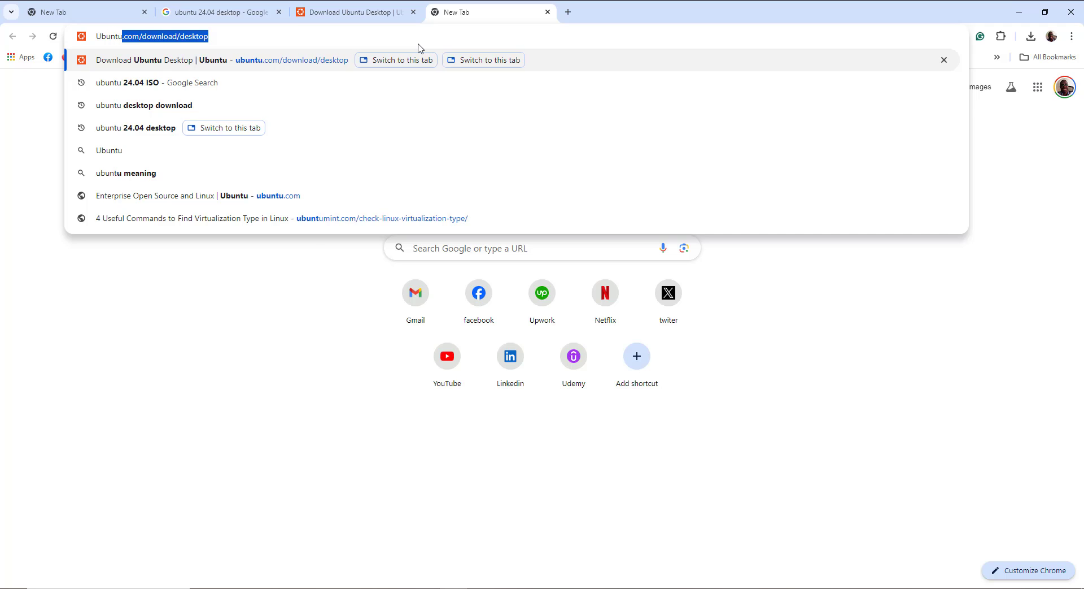
text( 24.04 I)
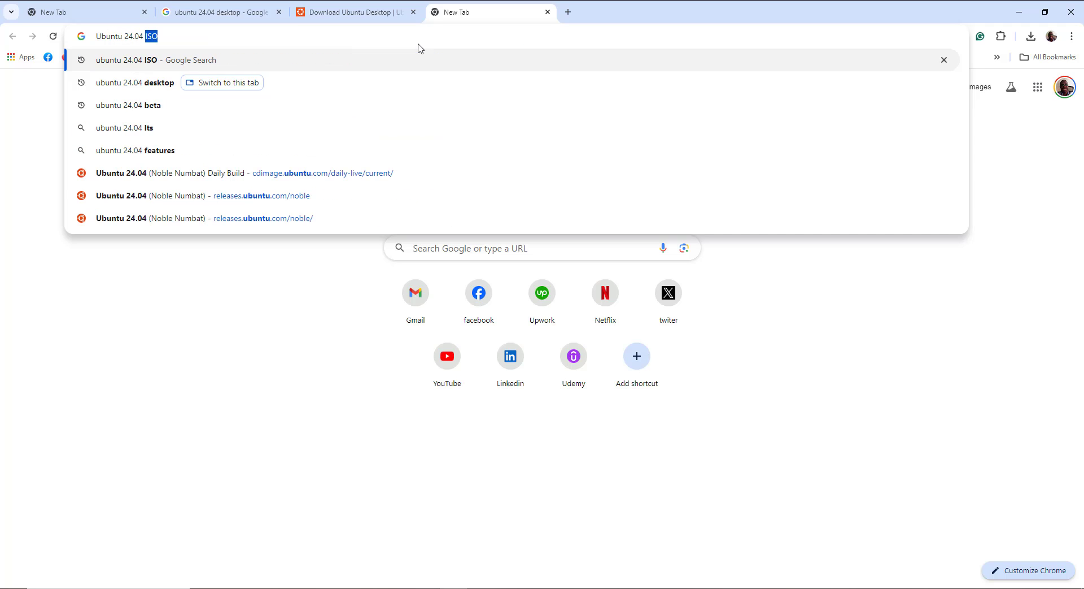
text(SO)
key(Return)
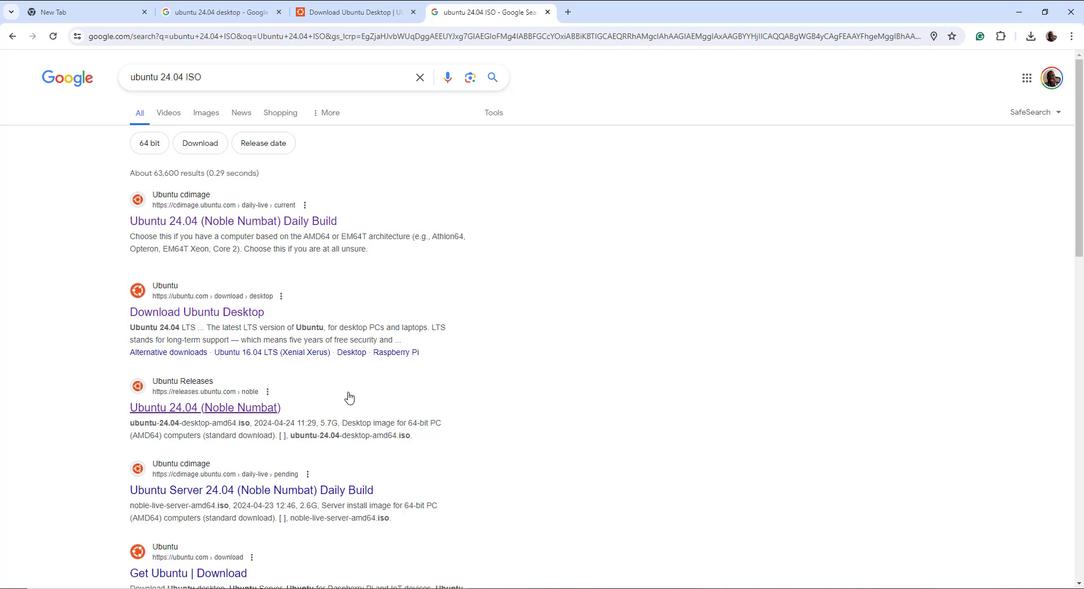
right_click(243, 406)
click(276, 419)
click(612, 13)
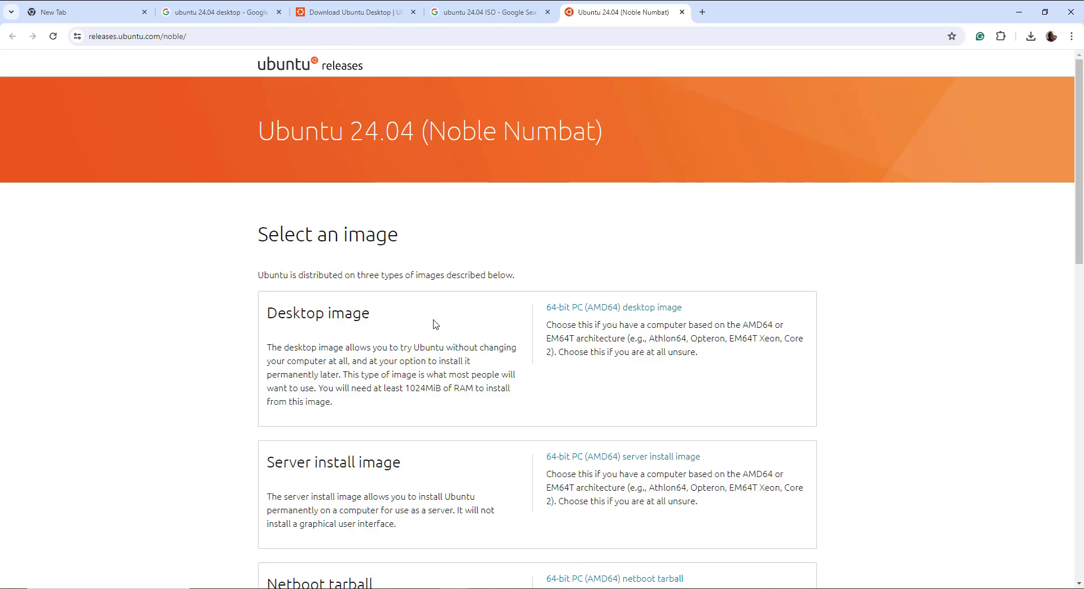
Review the Noble image types and ISO file list, then return to the Download Ubuntu Desktop page
scroll(436, 324, down, 2)
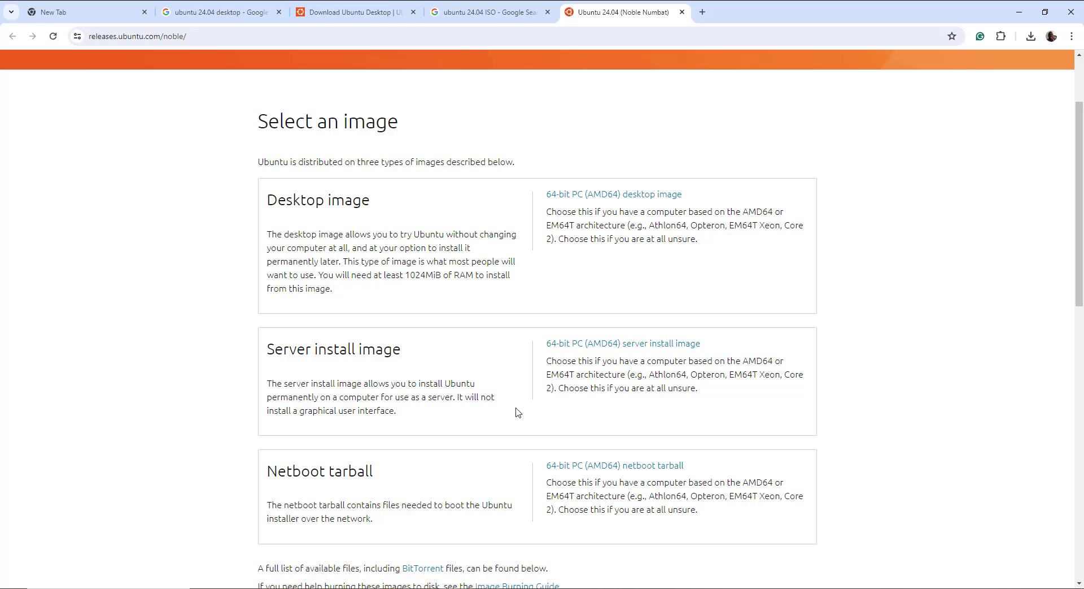
drag(462, 397, 476, 411)
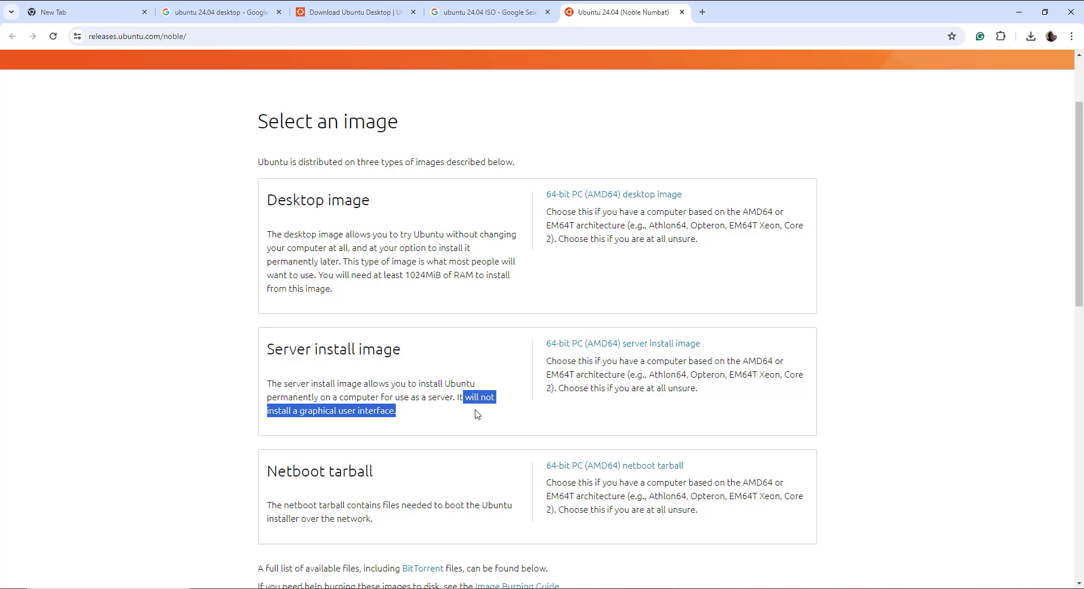
scroll(476, 414, down, 3)
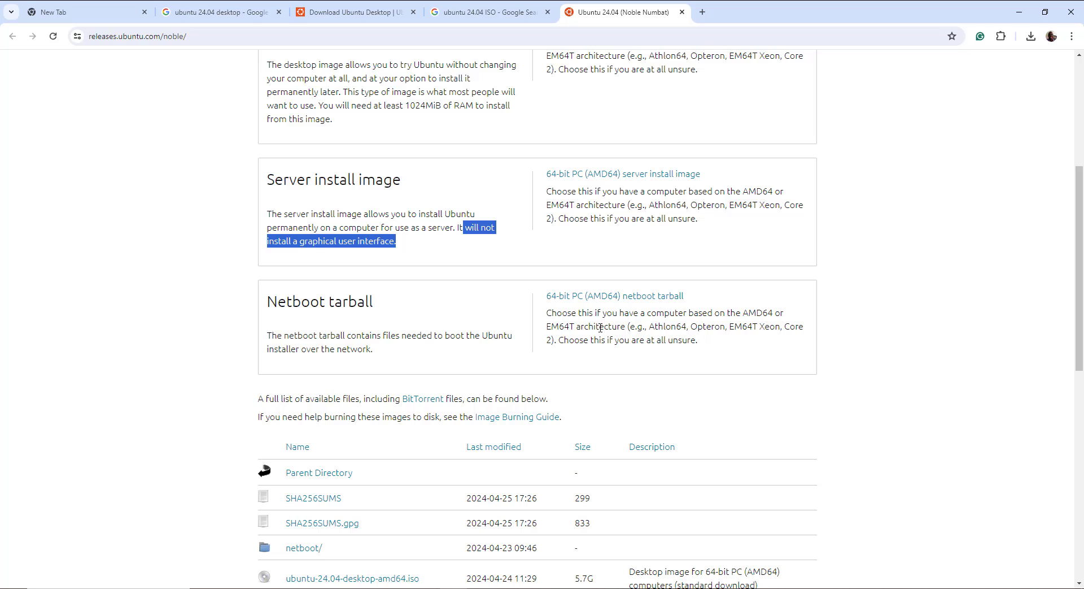
scroll(600, 327, down, 5)
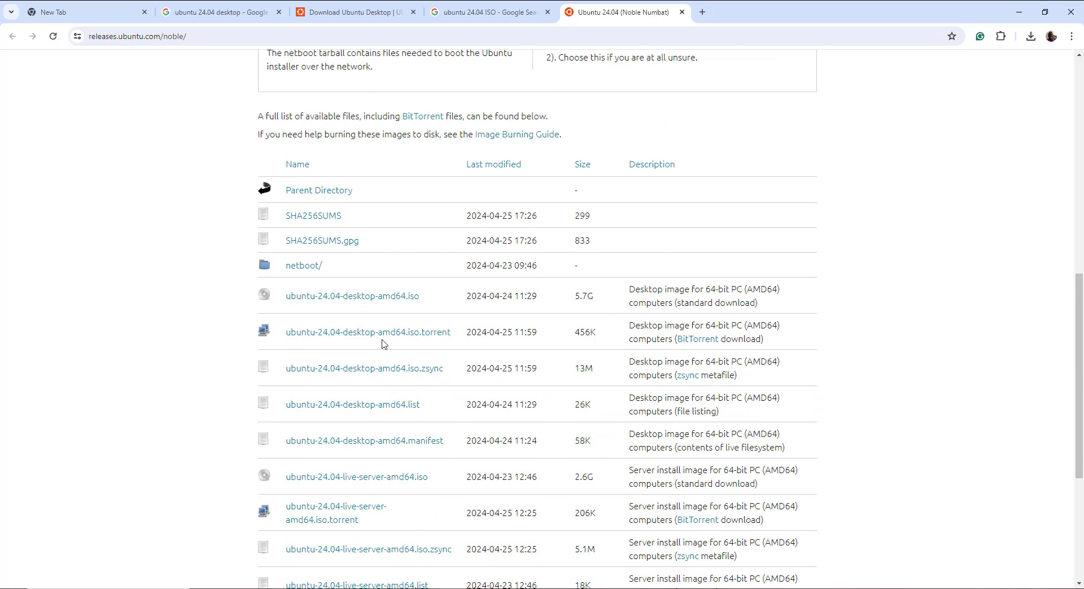
scroll(383, 343, down, 4)
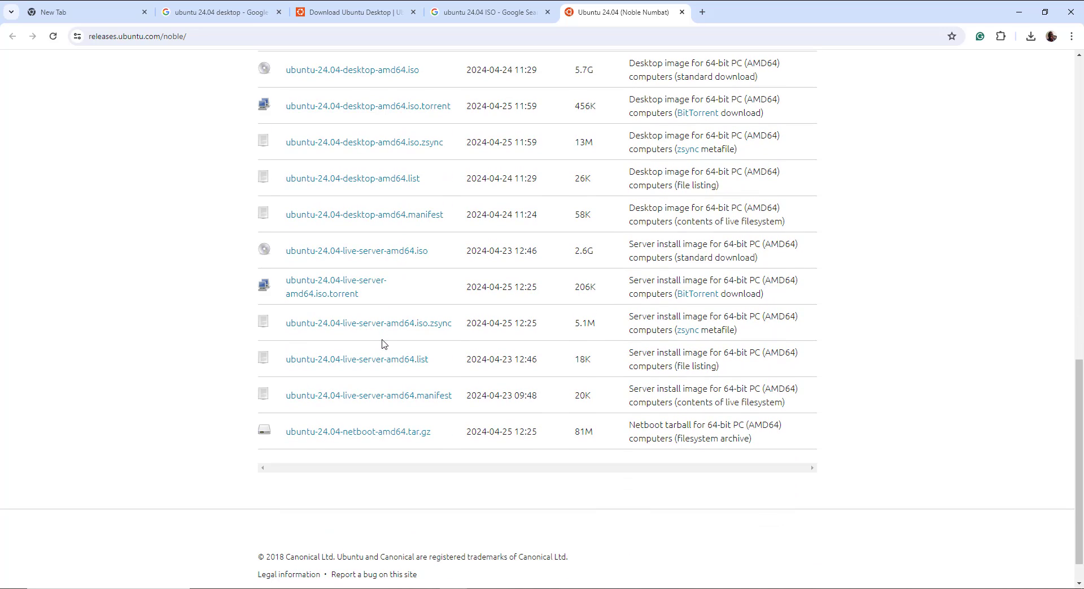
scroll(384, 339, up, 15)
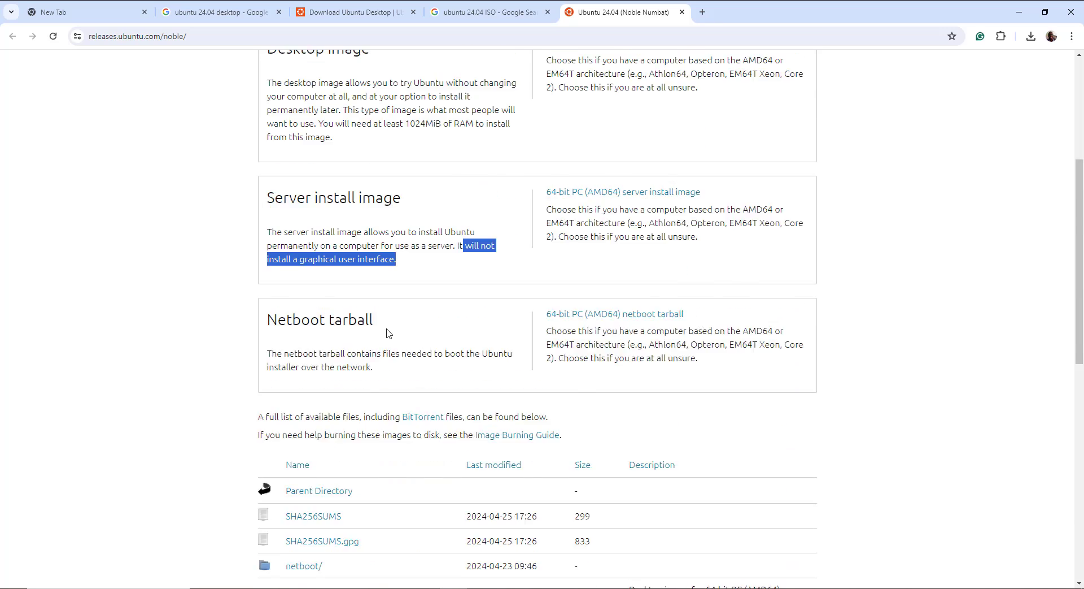
click(373, 13)
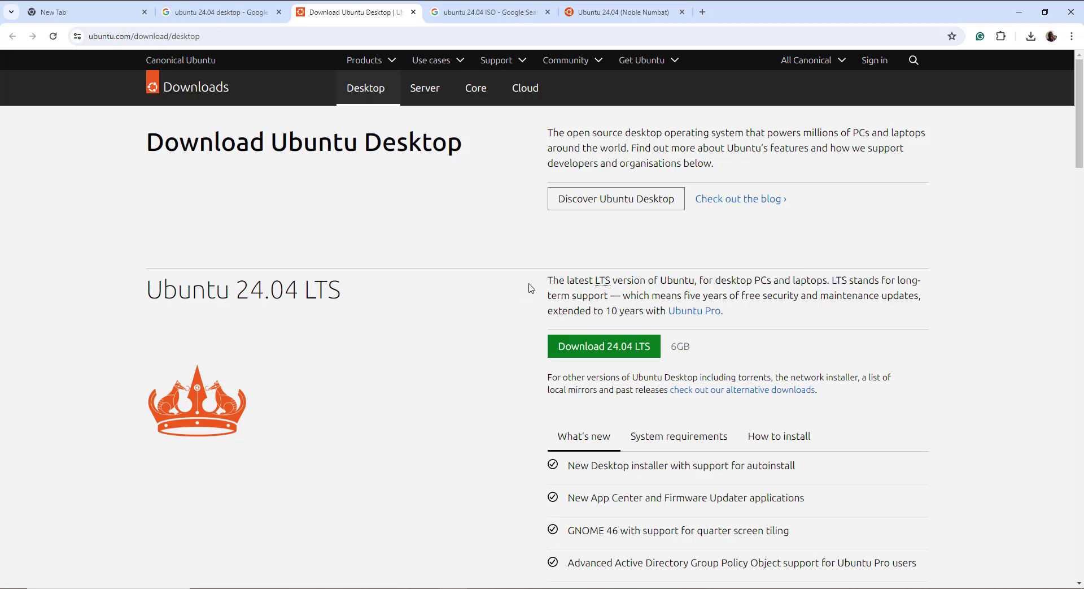
Highlight the LTS description and new features: Desktop installer, App Center, GNOME 46, AD Group Policy
drag(547, 280, 825, 292)
scroll(820, 364, down, 2)
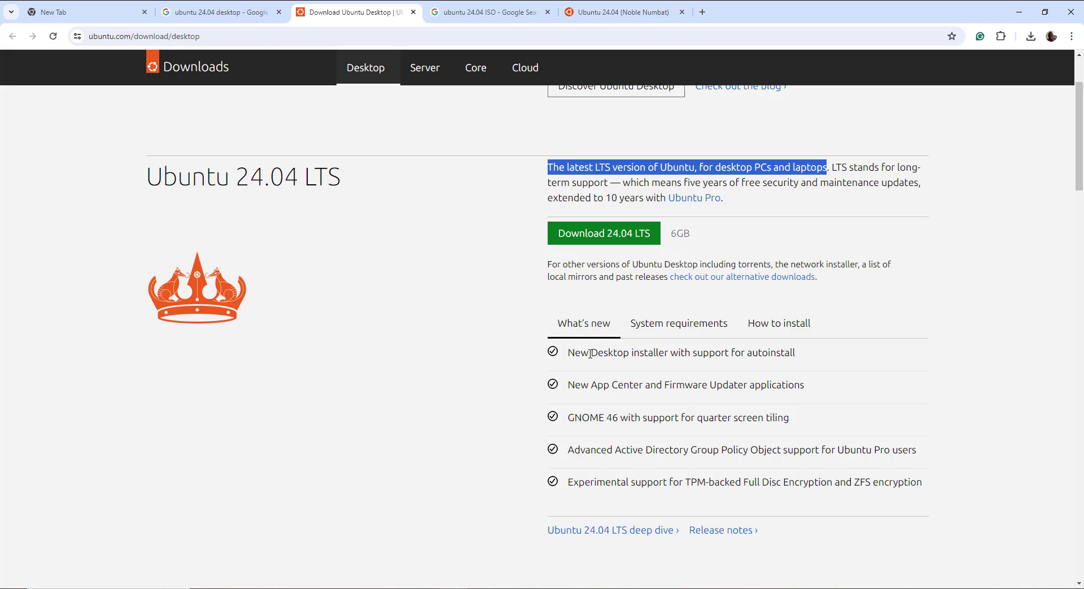
drag(591, 354, 669, 353)
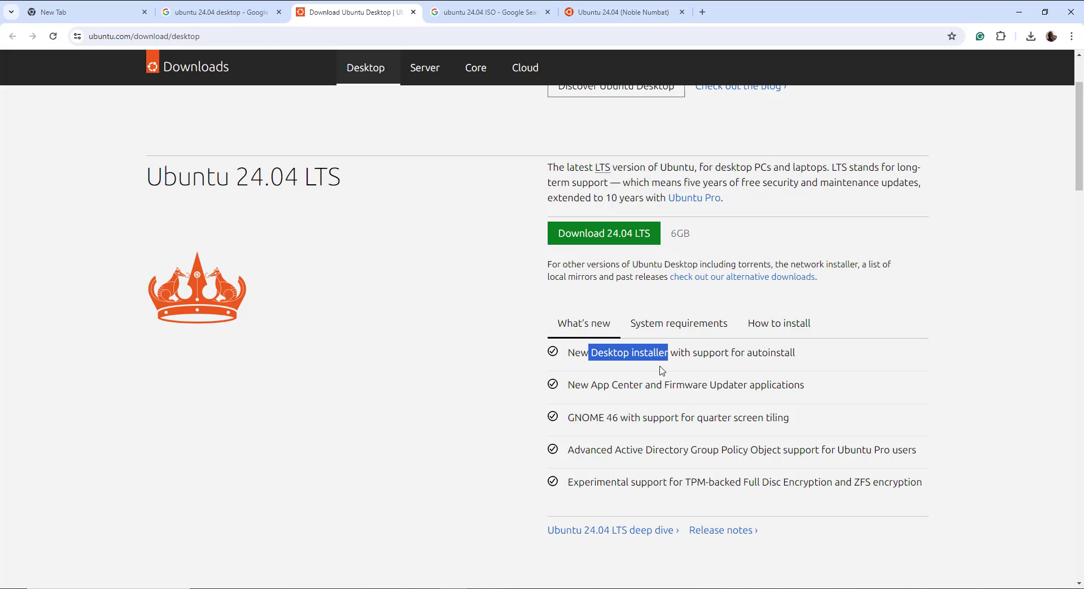
drag(590, 387, 647, 389)
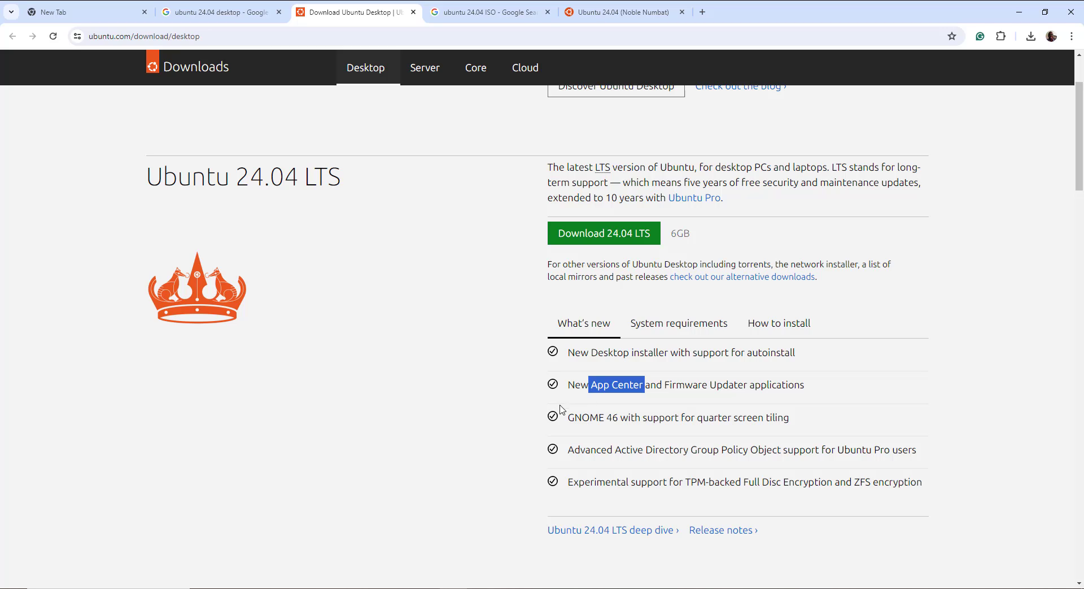
drag(569, 418, 622, 420)
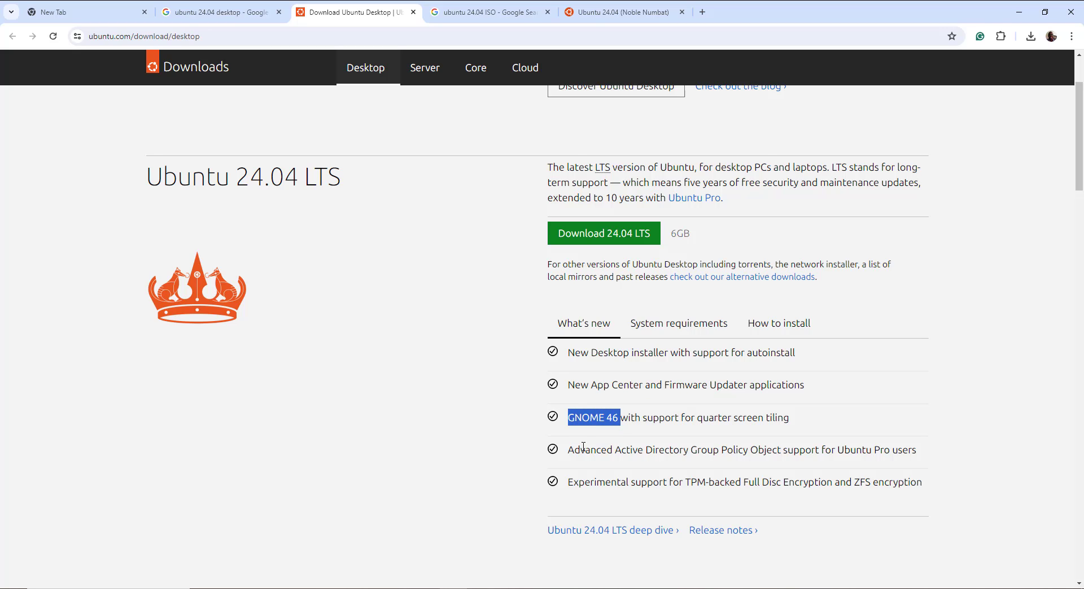
drag(568, 450, 846, 455)
Show the system requirements: 2 GHz dual-core CPU, 4 GB memory, 25 GB disk
scroll(682, 375, up, 1)
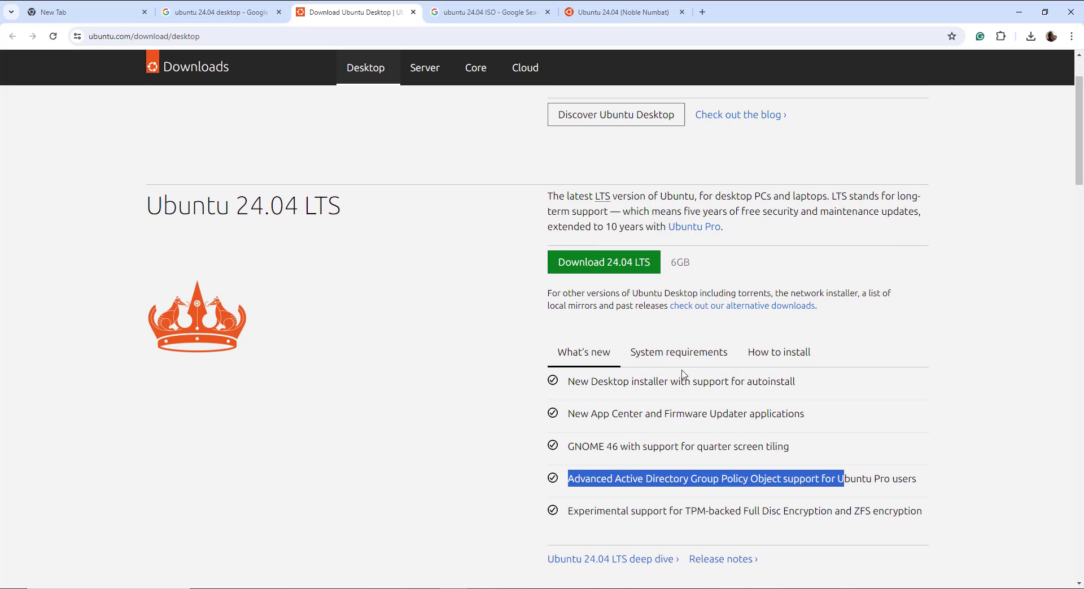
click(678, 386)
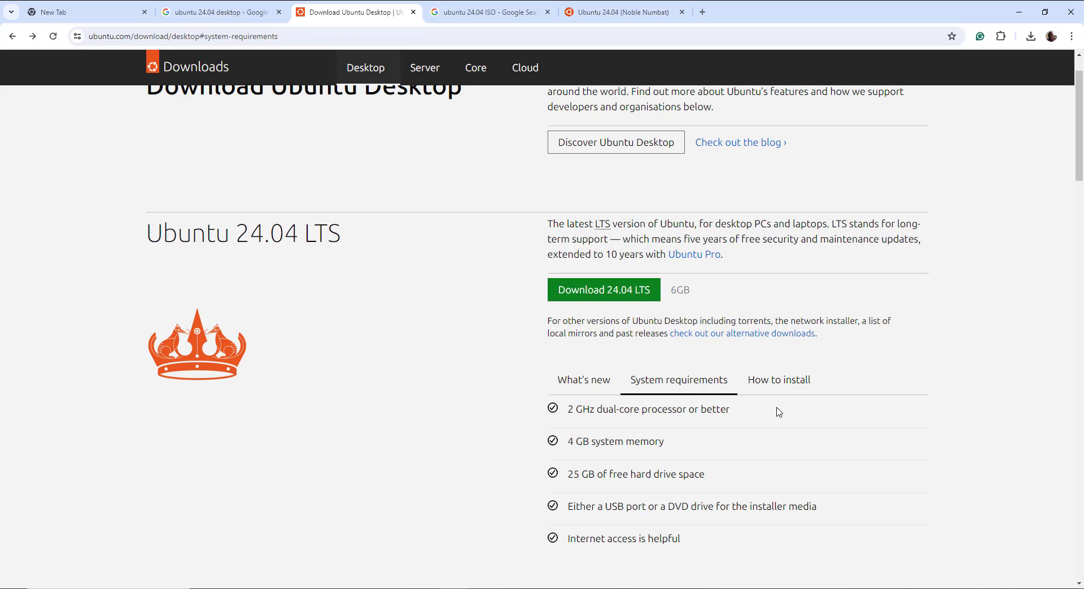
scroll(830, 231, up, 1)
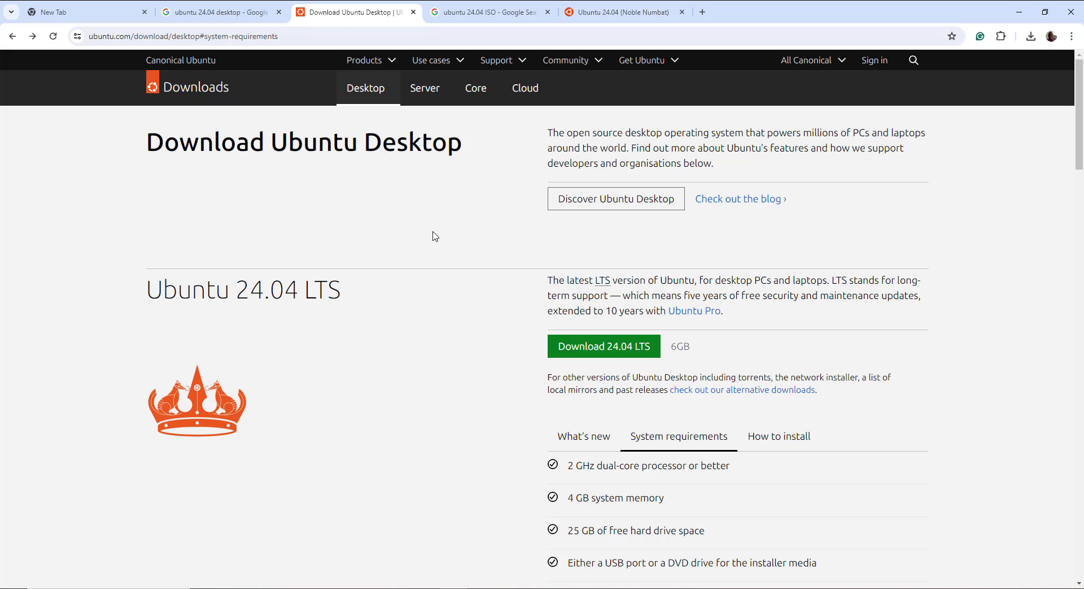
Google 'Ubuntu 24.04 desktop' in a new tab and open the Download Ubuntu Desktop result
click(703, 12)
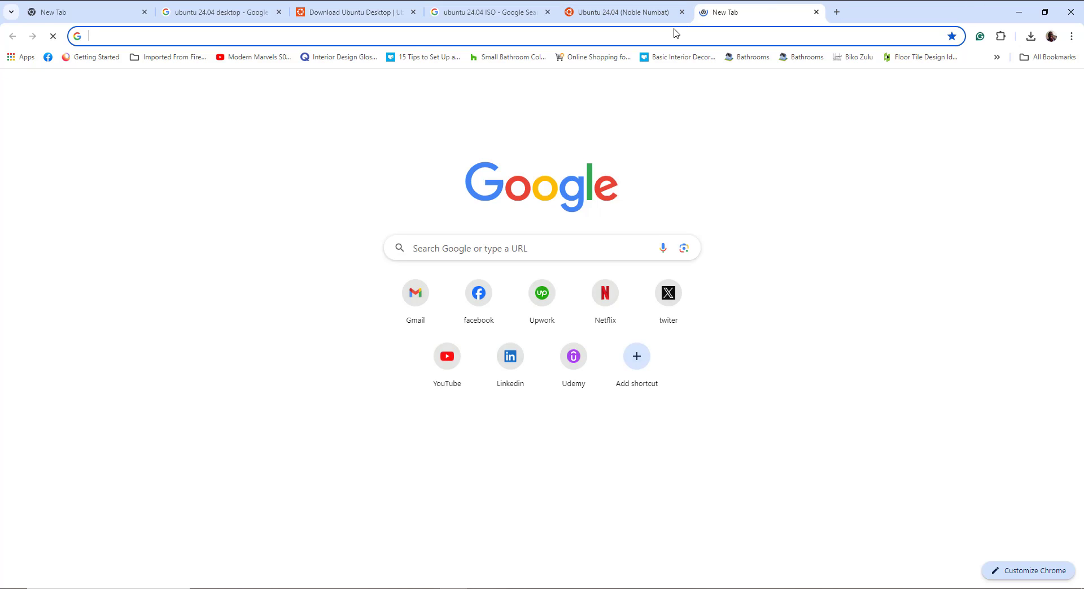
click(663, 35)
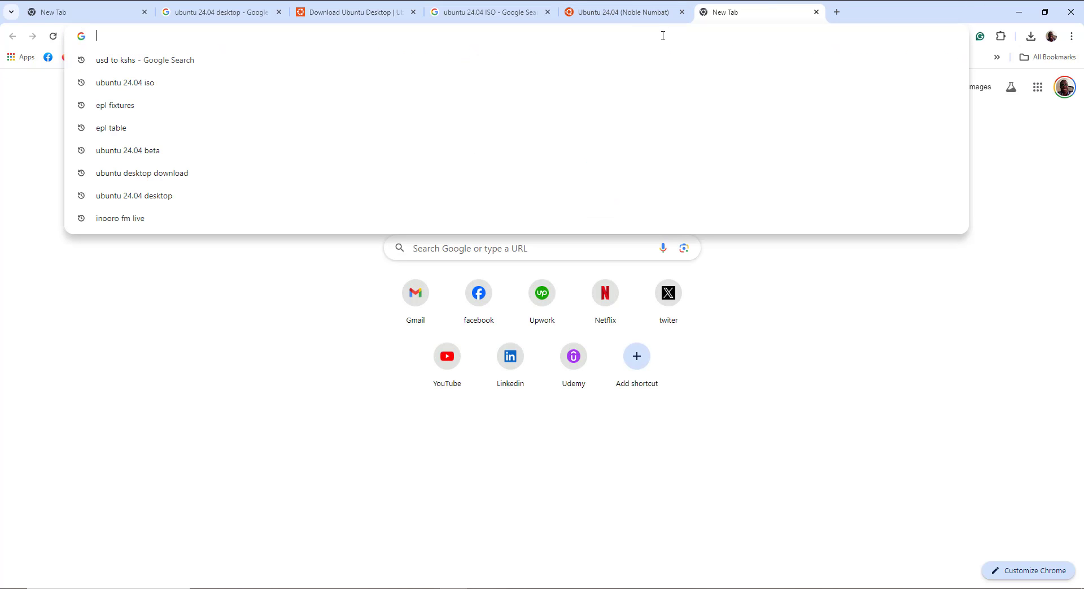
text(Ubuntu)
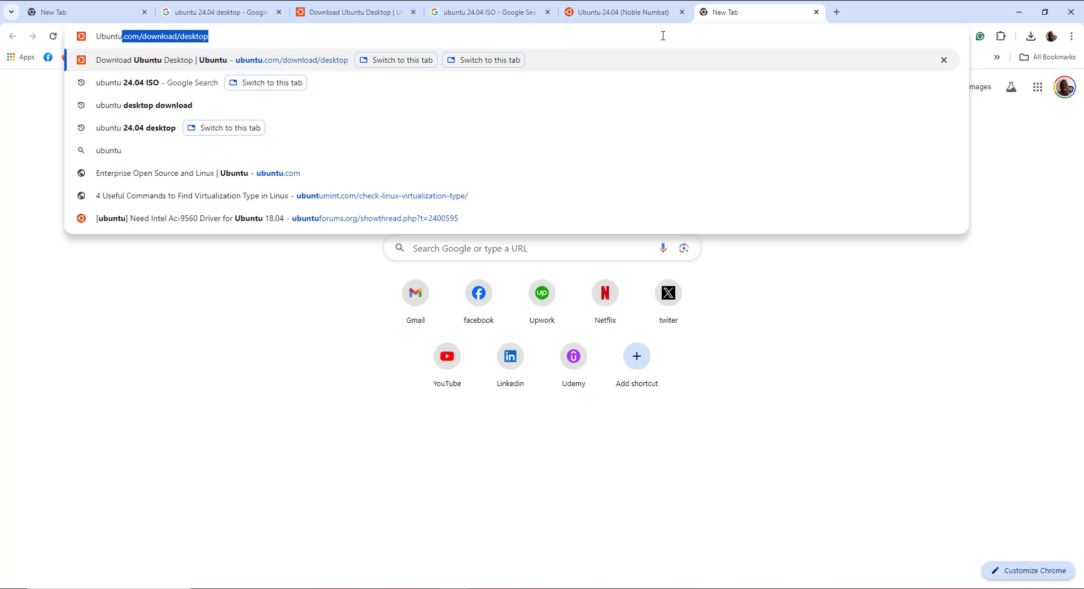
text( 24.)
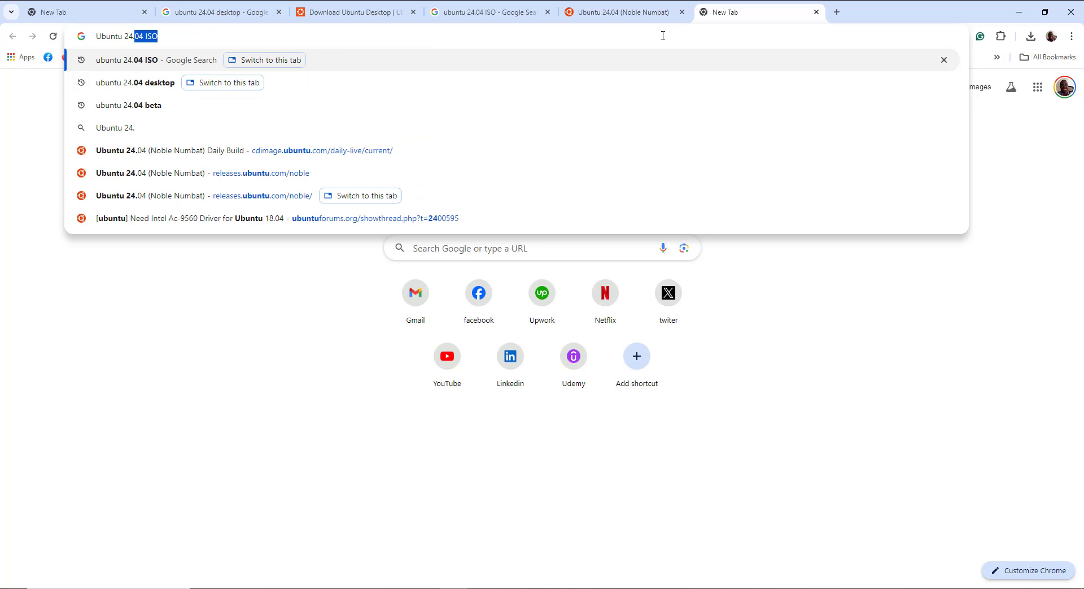
text(04 desktop)
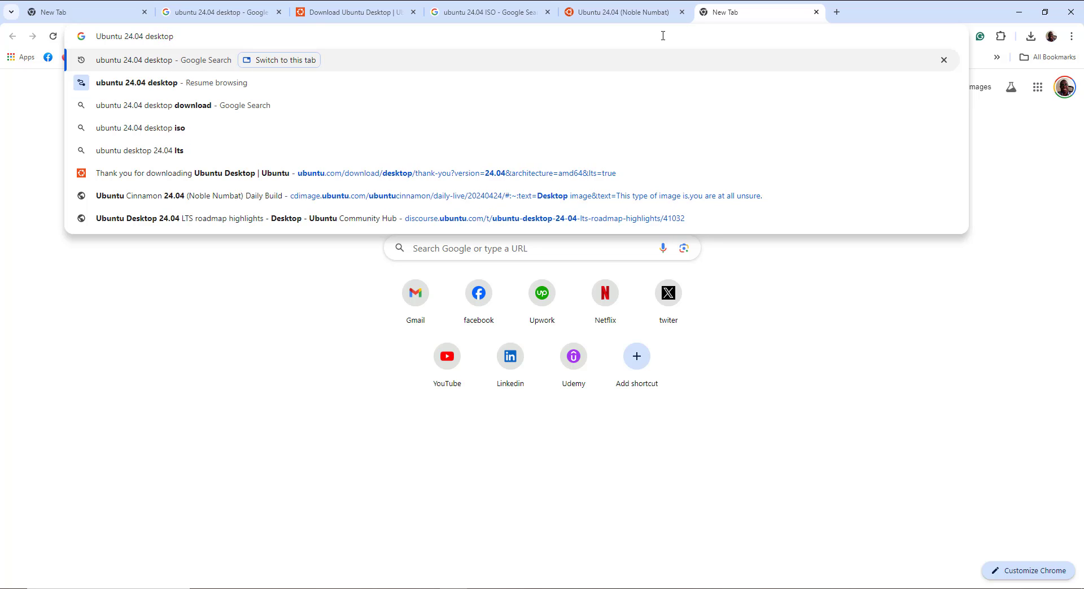
key(Return)
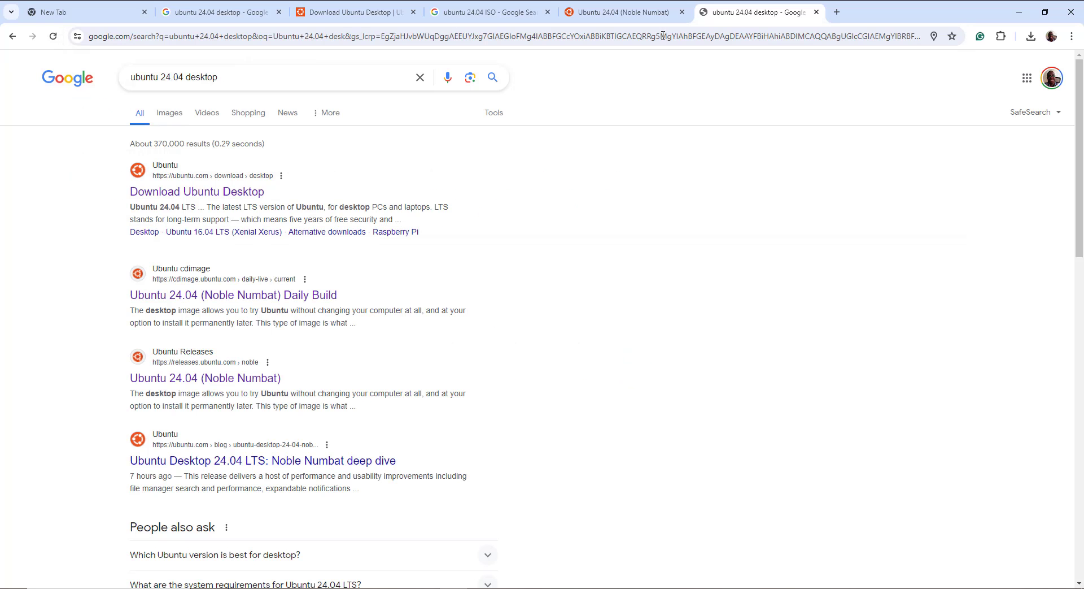
click(240, 196)
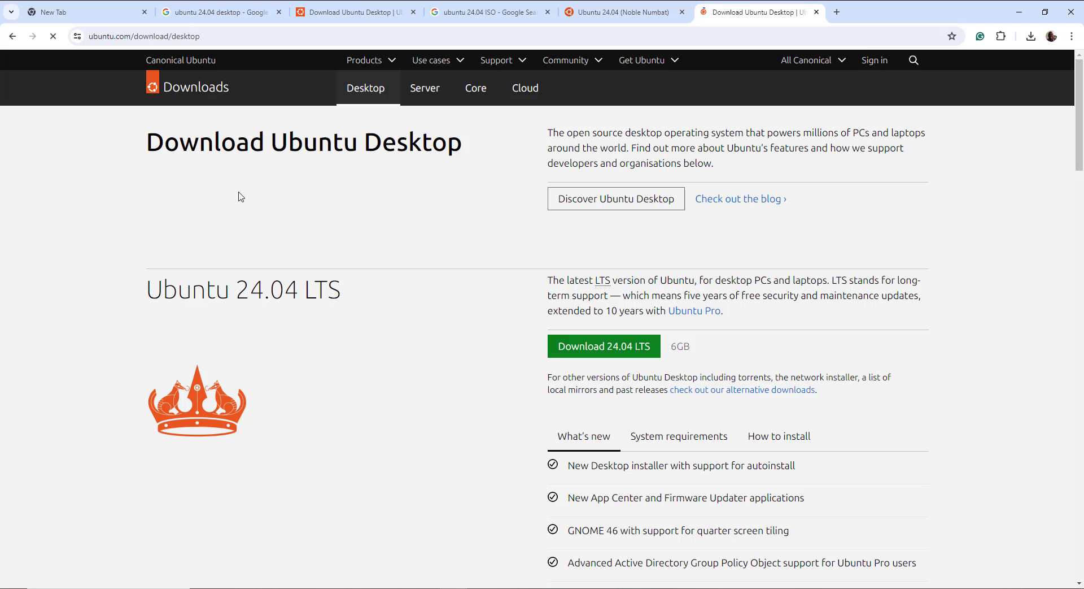
click(353, 7)
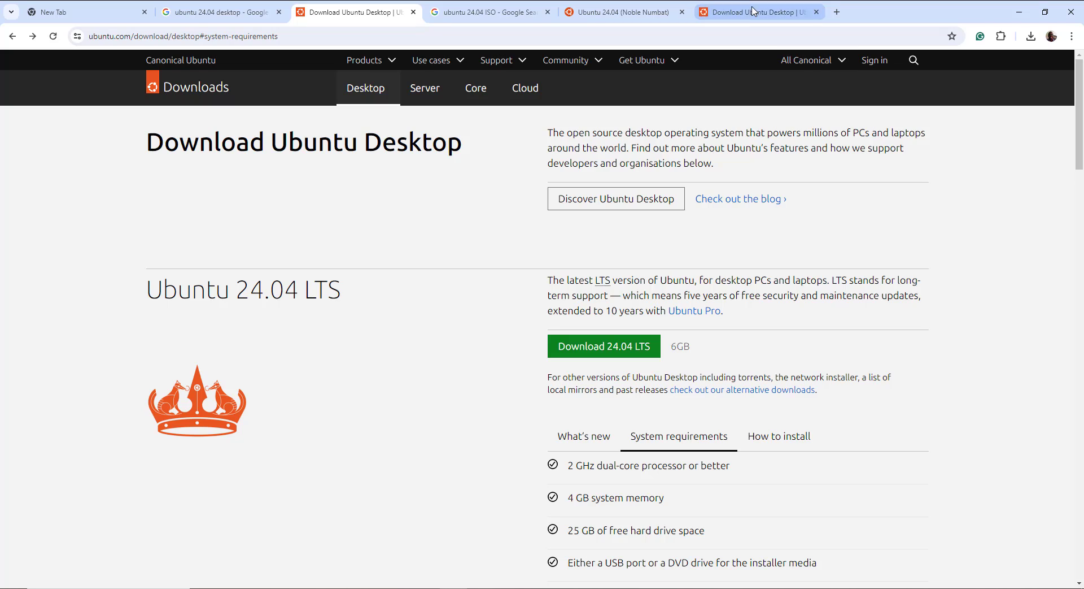
click(753, 10)
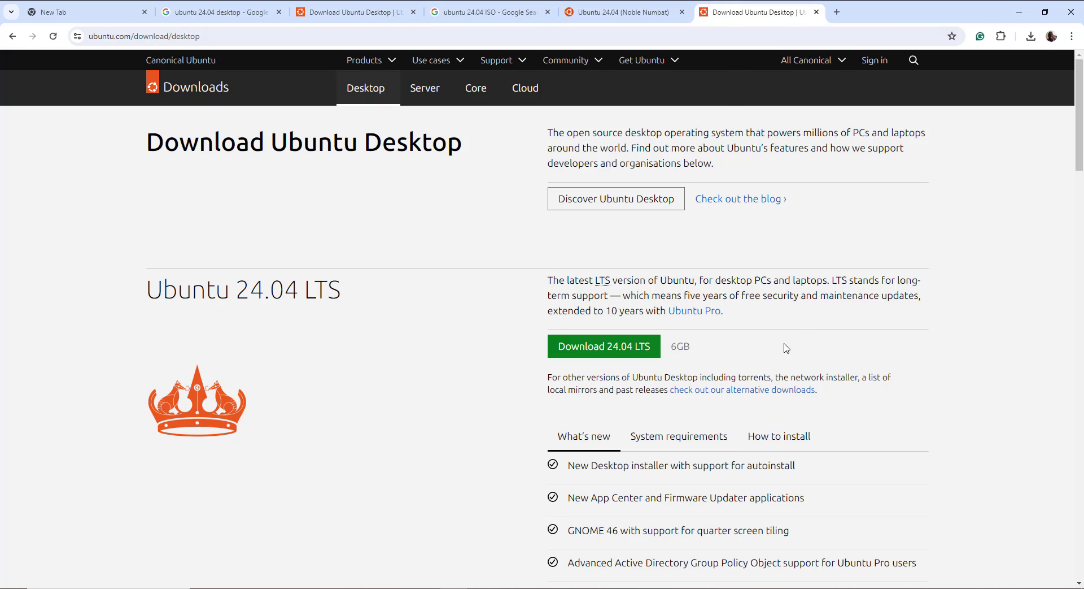
Start the 24.04 LTS desktop download, then cancel the duplicate ubuntu-24.04-desktop-amd64 (1).iso download
click(609, 353)
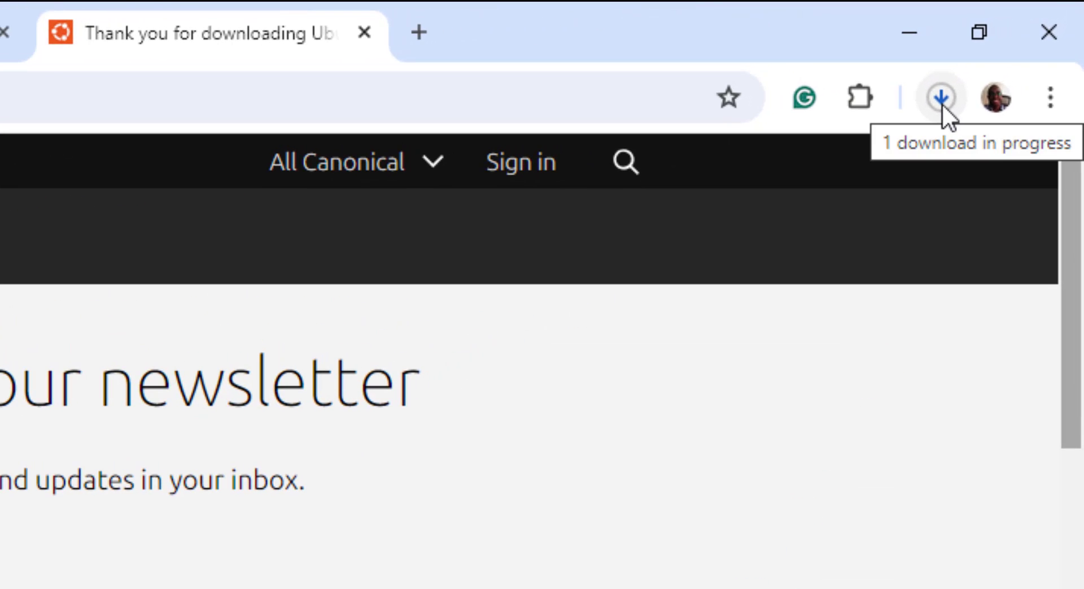
click(942, 103)
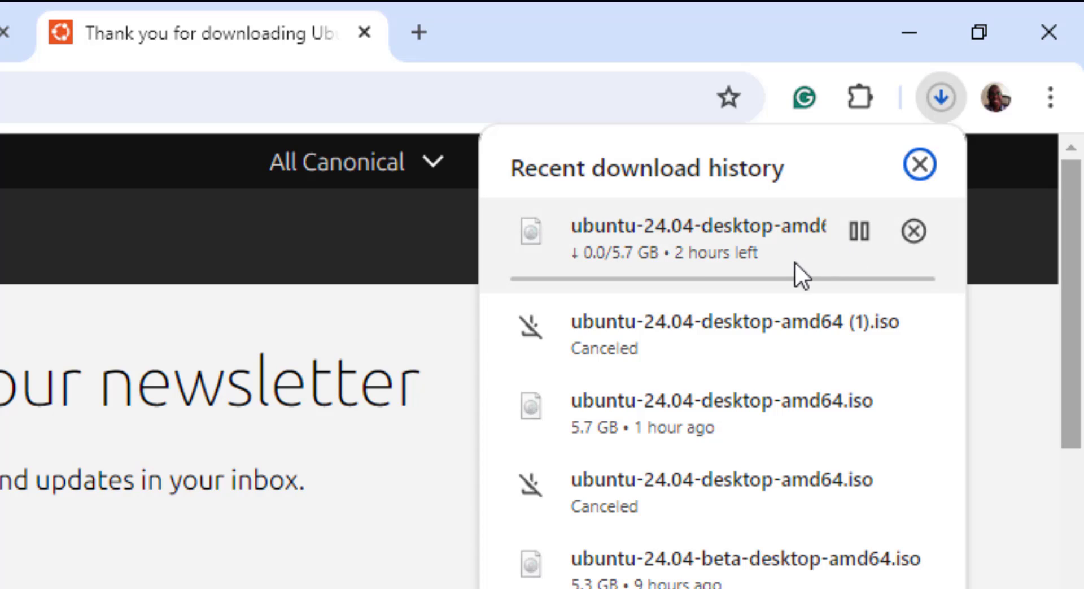
click(915, 233)
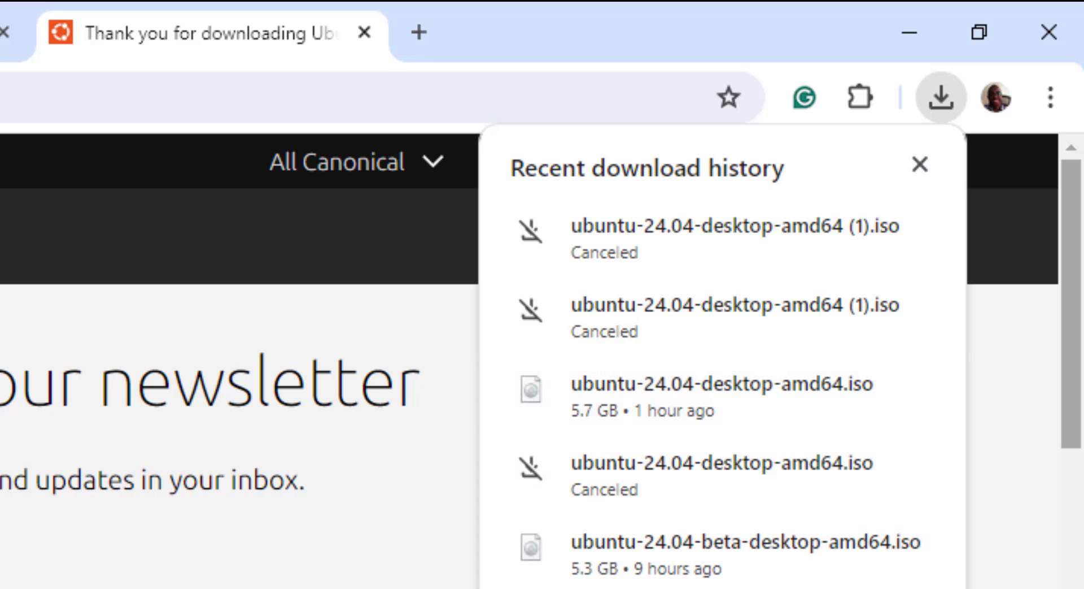
click(991, 301)
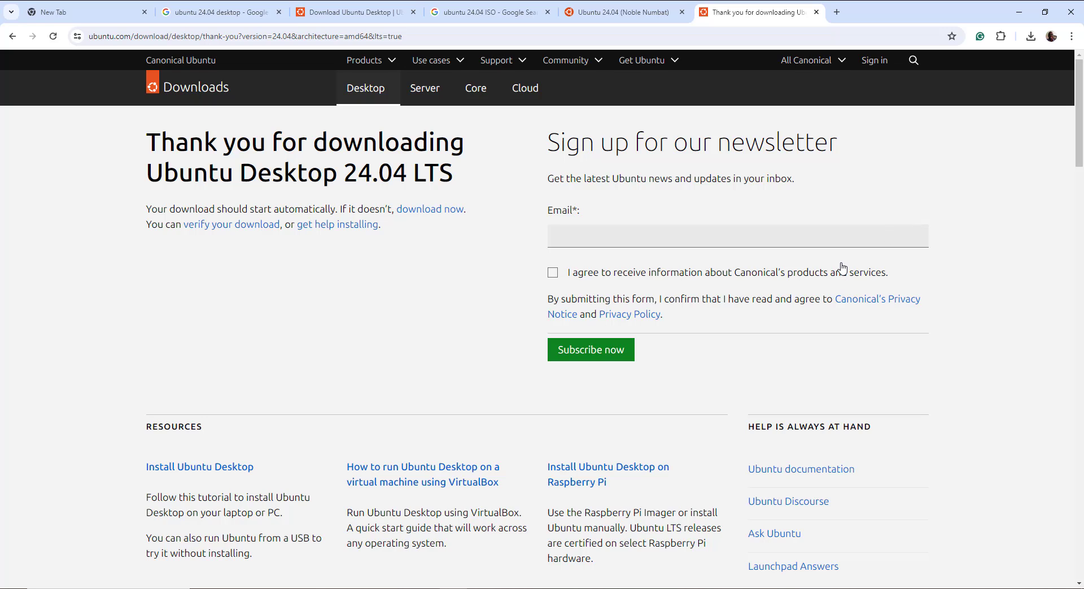
Switch from Chrome to VirtualBox Manager from the taskbar
click(585, 588)
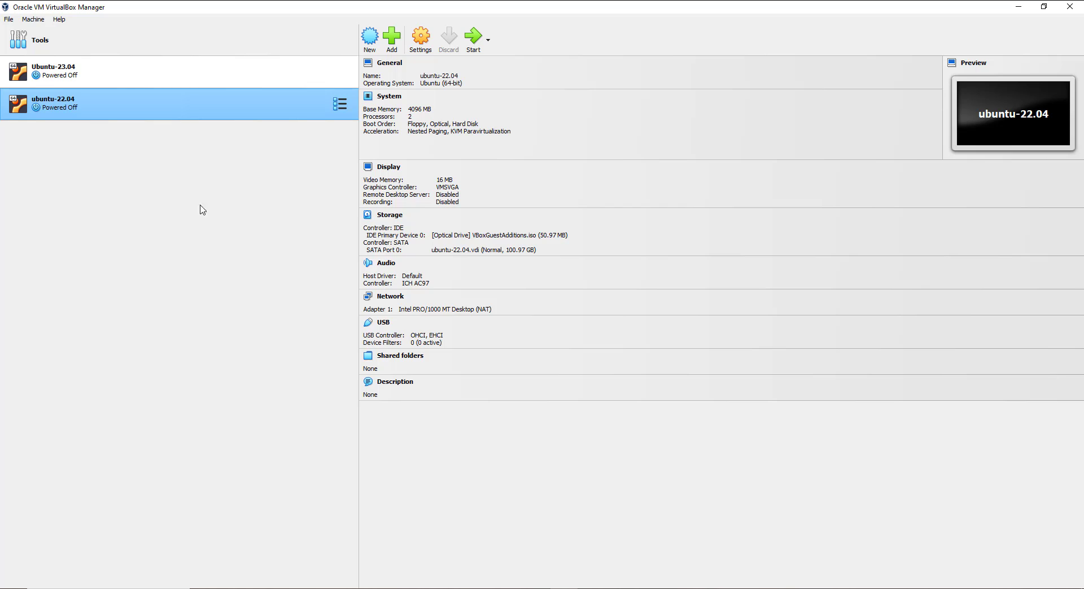
click(61, 19)
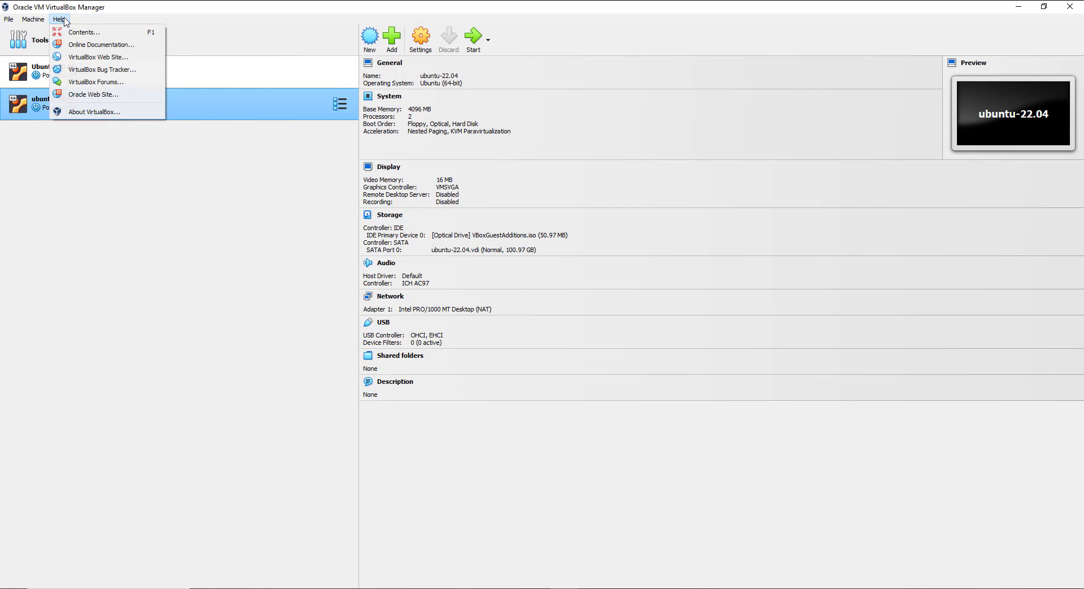
click(97, 111)
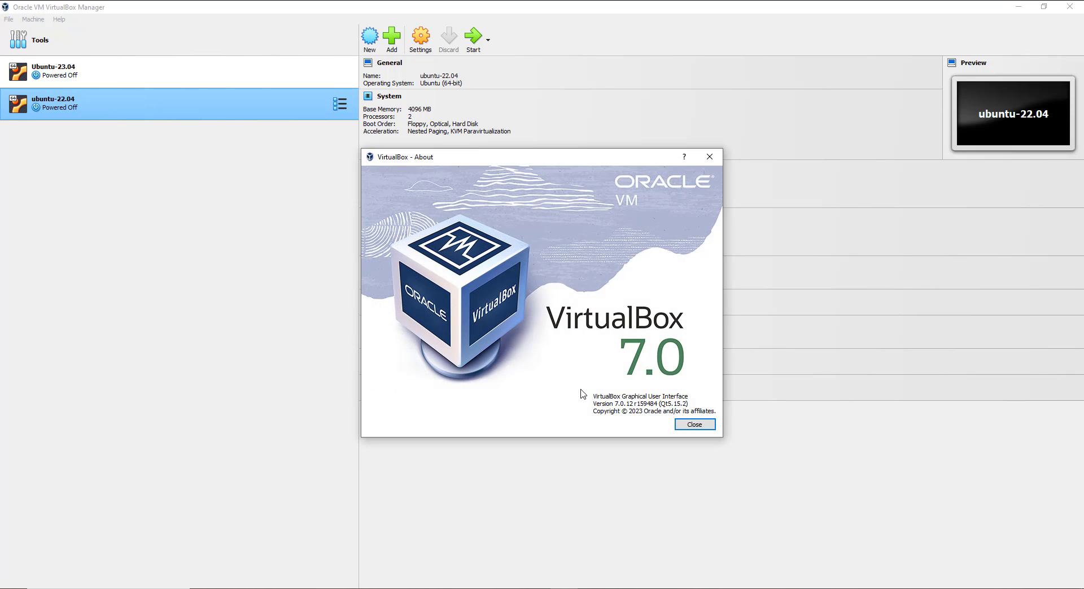
mouse_move(498, 161)
mouse_down()
mouse_move(561, 162)
mouse_move(493, 163)
mouse_up()
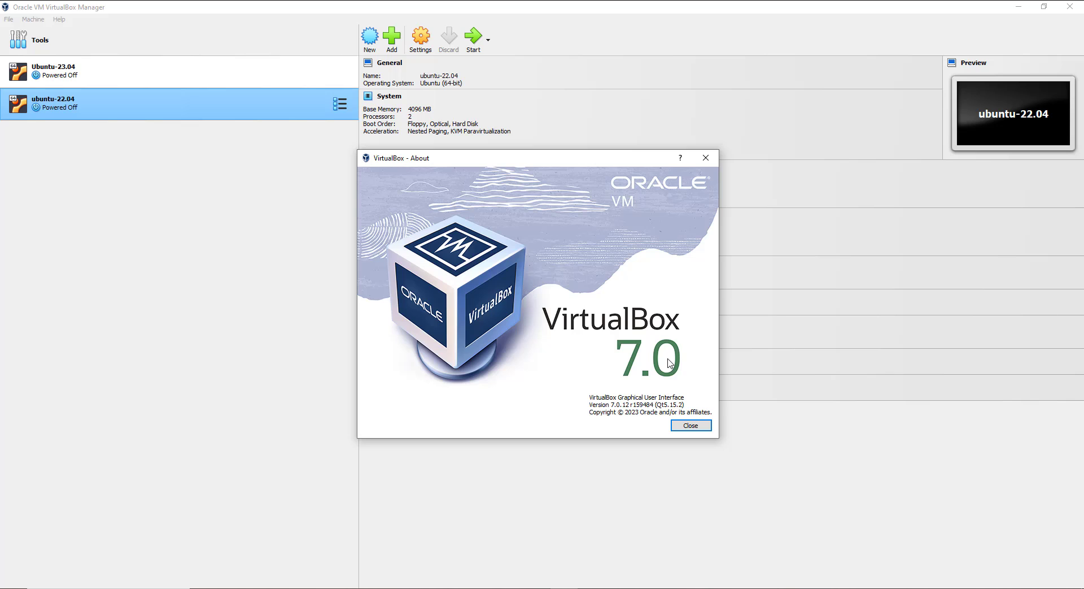
click(706, 158)
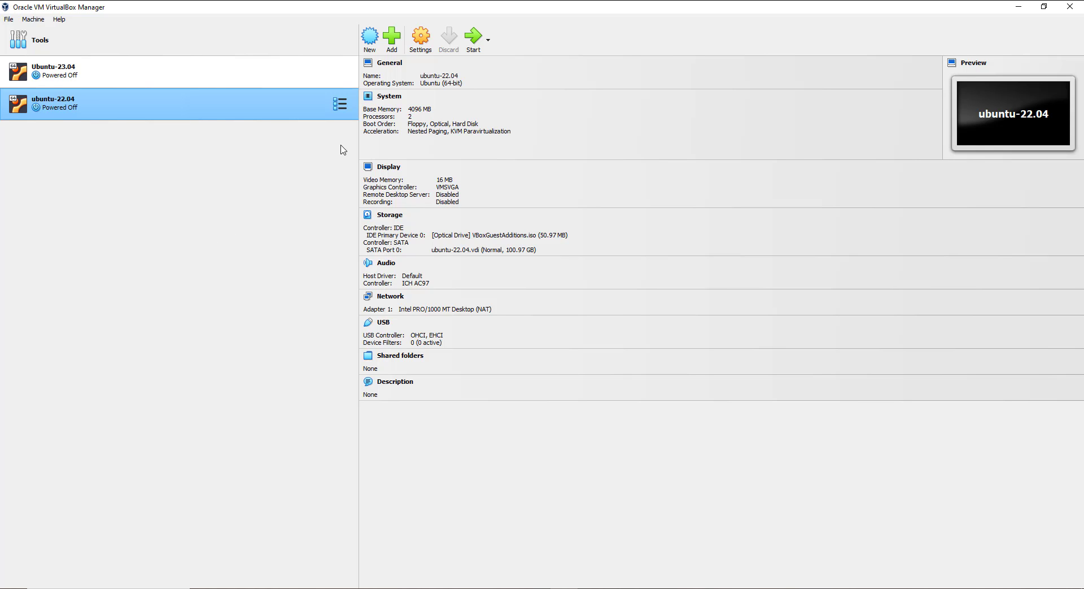
Create a new machine named Ubuntu-24.04, detected as Linux Ubuntu (64-bit)
click(366, 40)
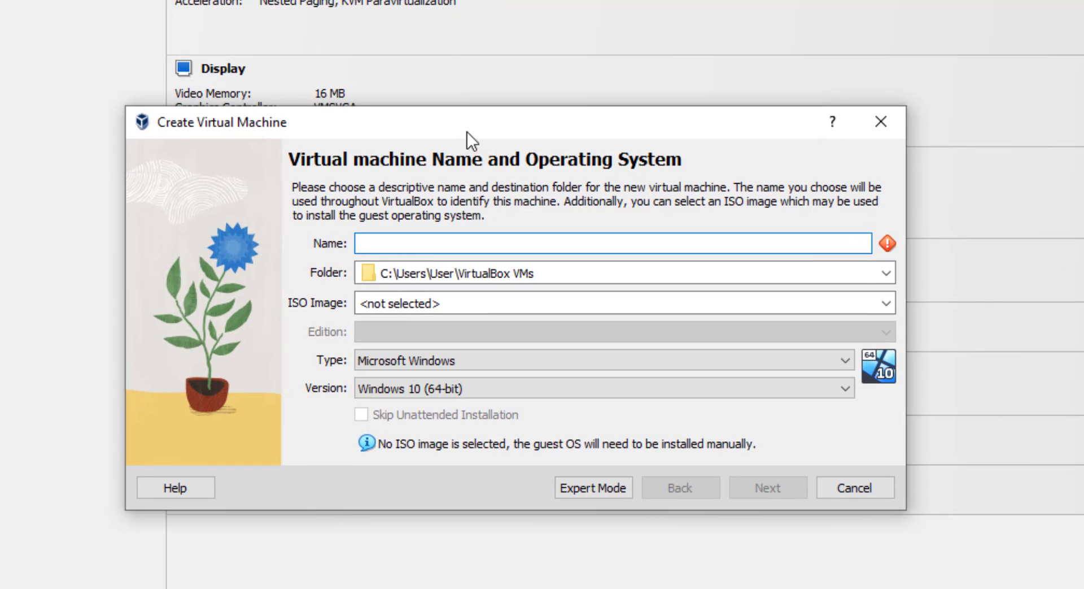
drag(468, 131, 504, 79)
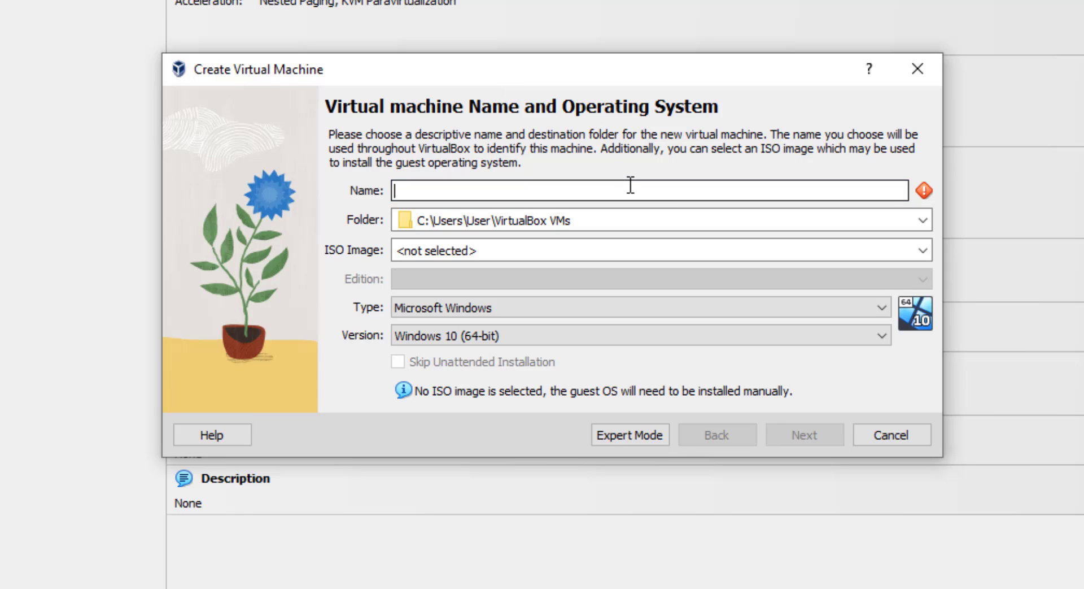
text(U)
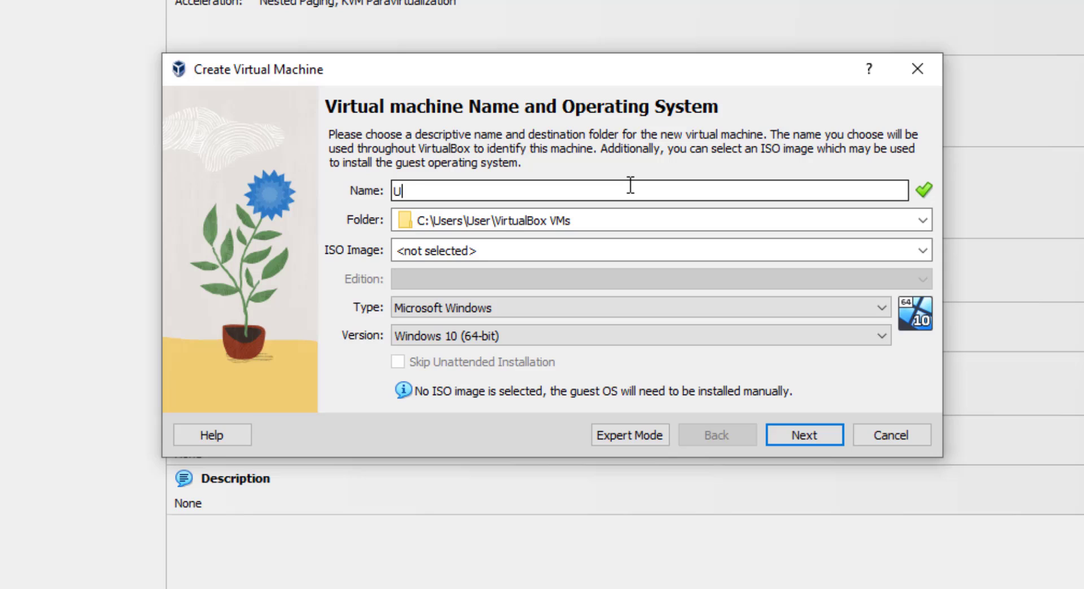
text(buntu)
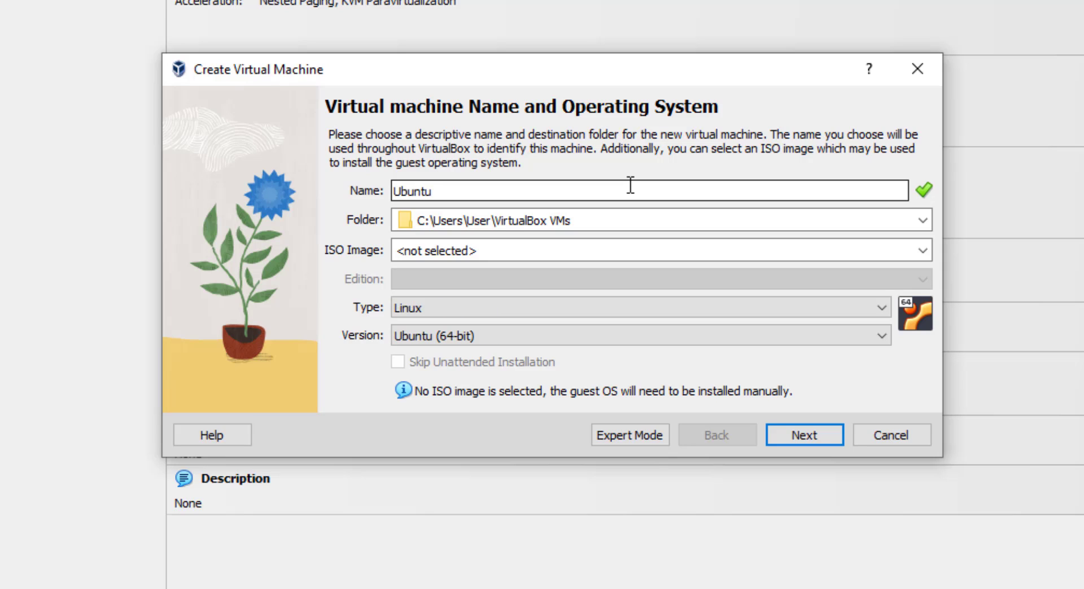
text(-24.04)
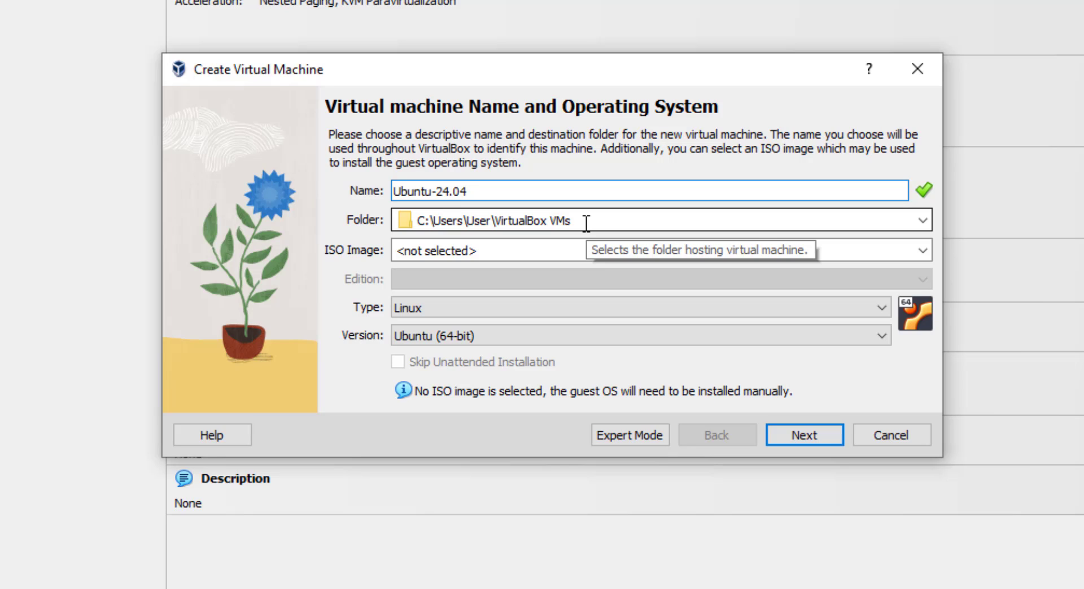
click(926, 250)
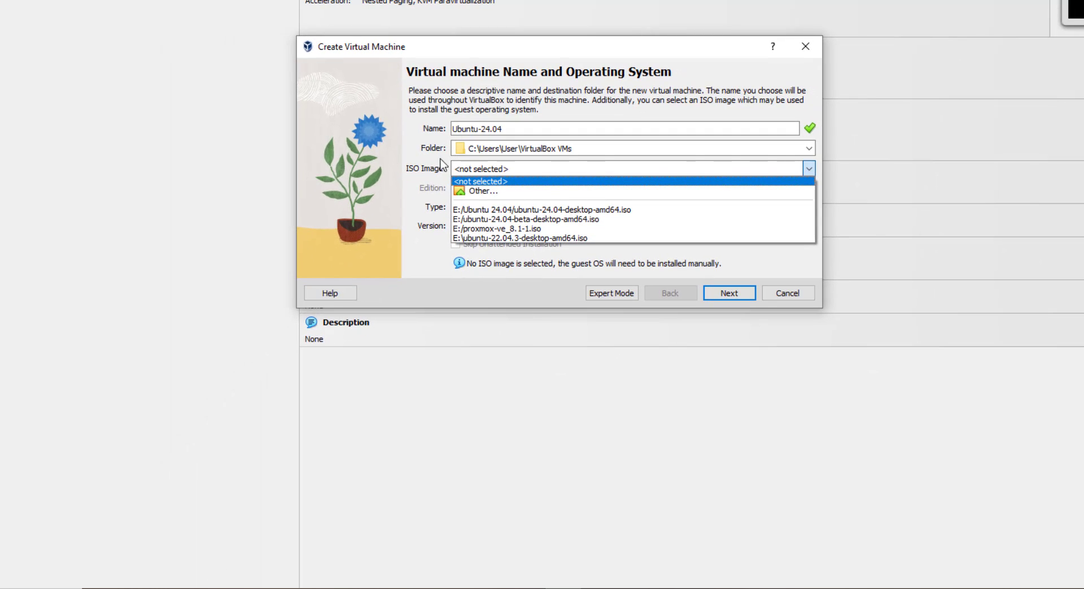
Attach ubuntu-24.04-desktop-amd64.iso from E:\Ubuntu 24.04 and skip unattended installation
click(474, 191)
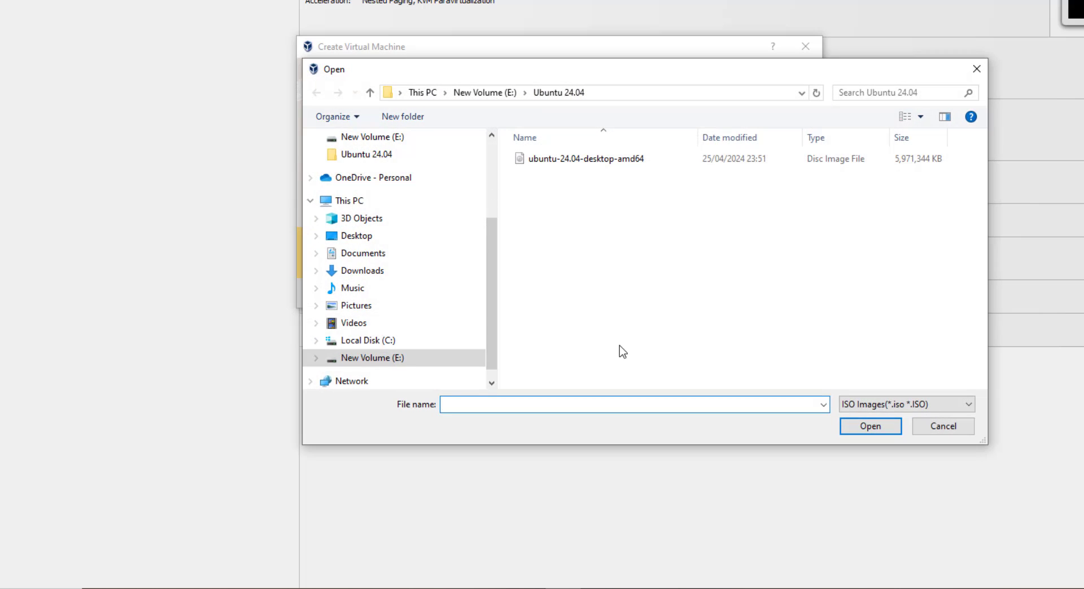
click(617, 161)
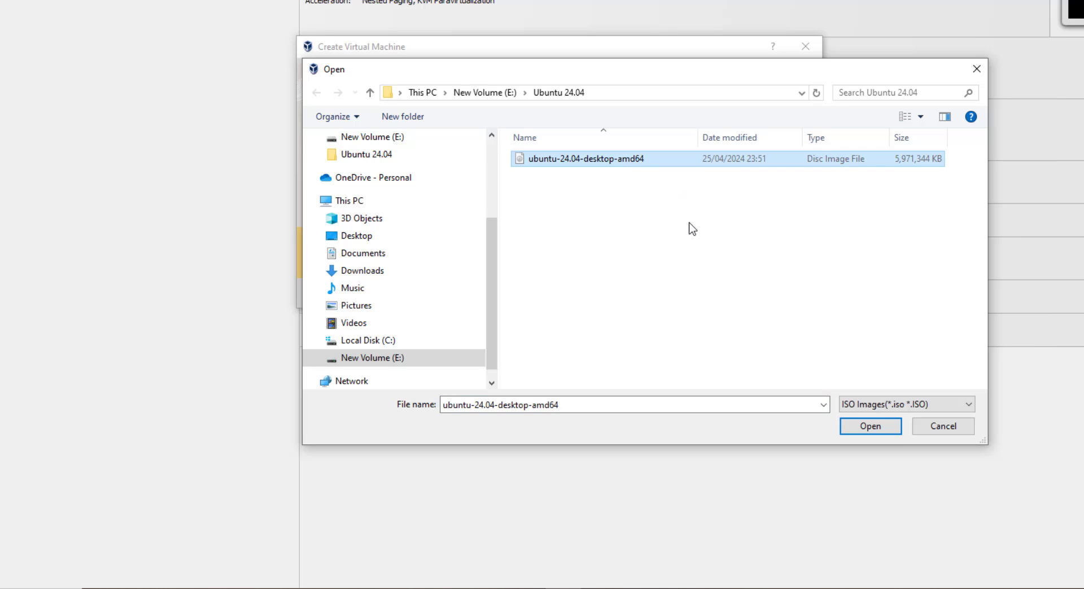
click(870, 428)
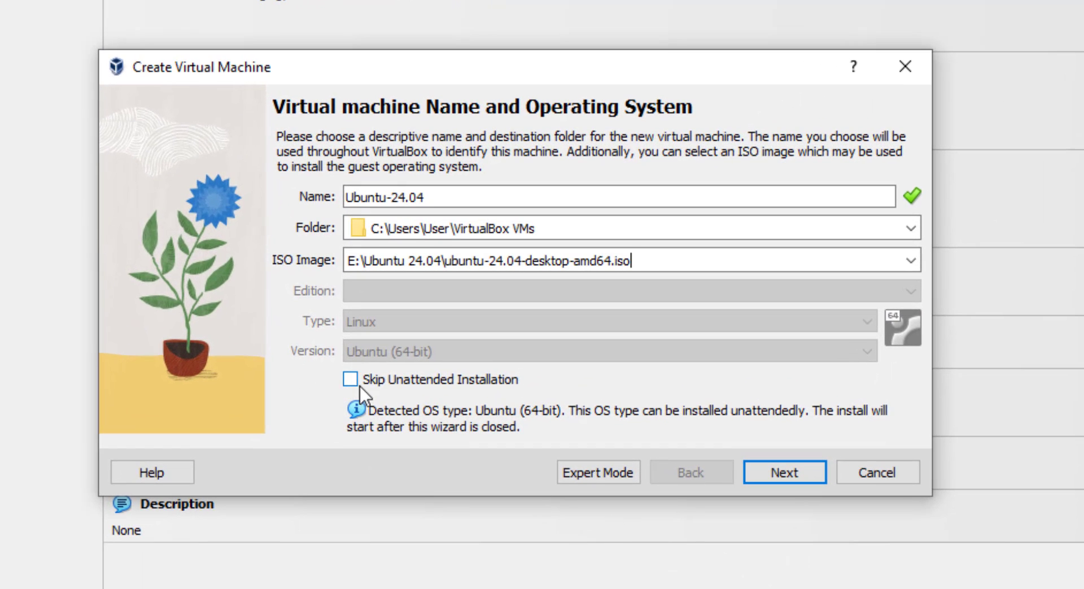
click(351, 380)
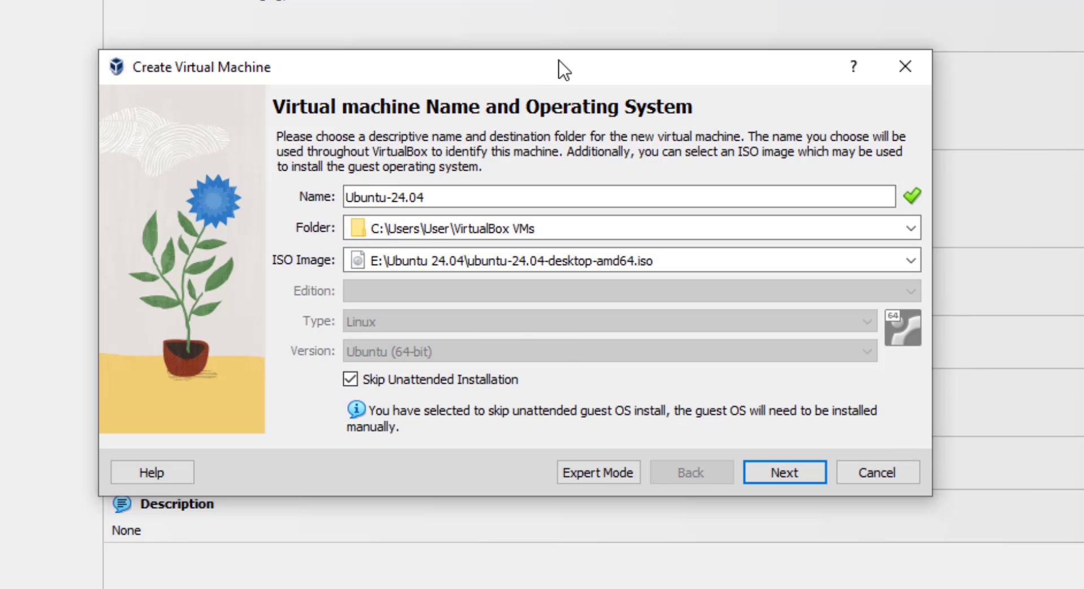
drag(561, 62, 569, 52)
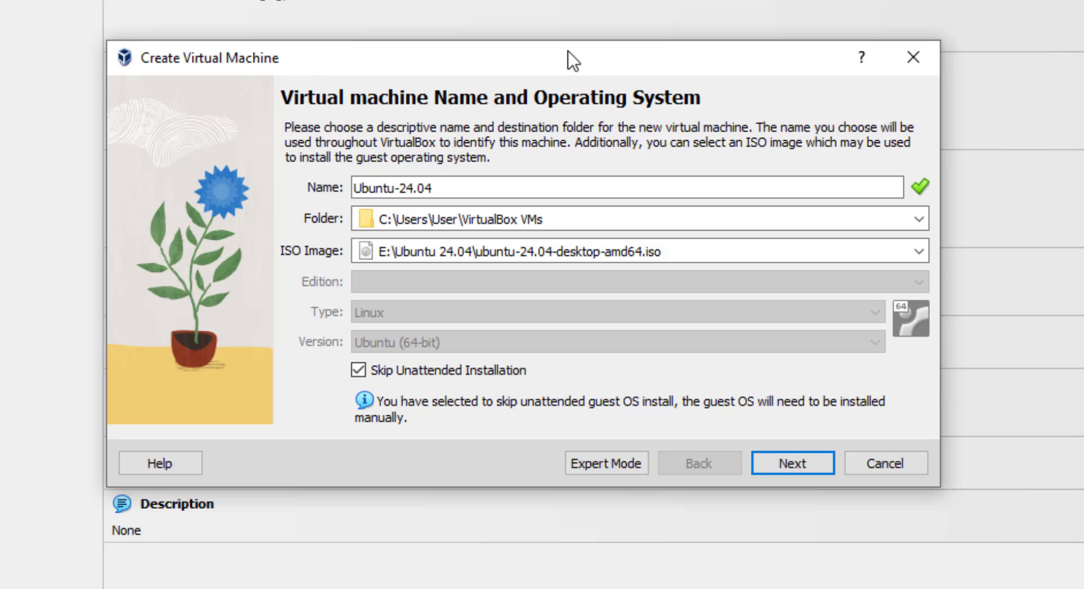
Give the machine 4096 MB base memory and 3 processors
click(811, 461)
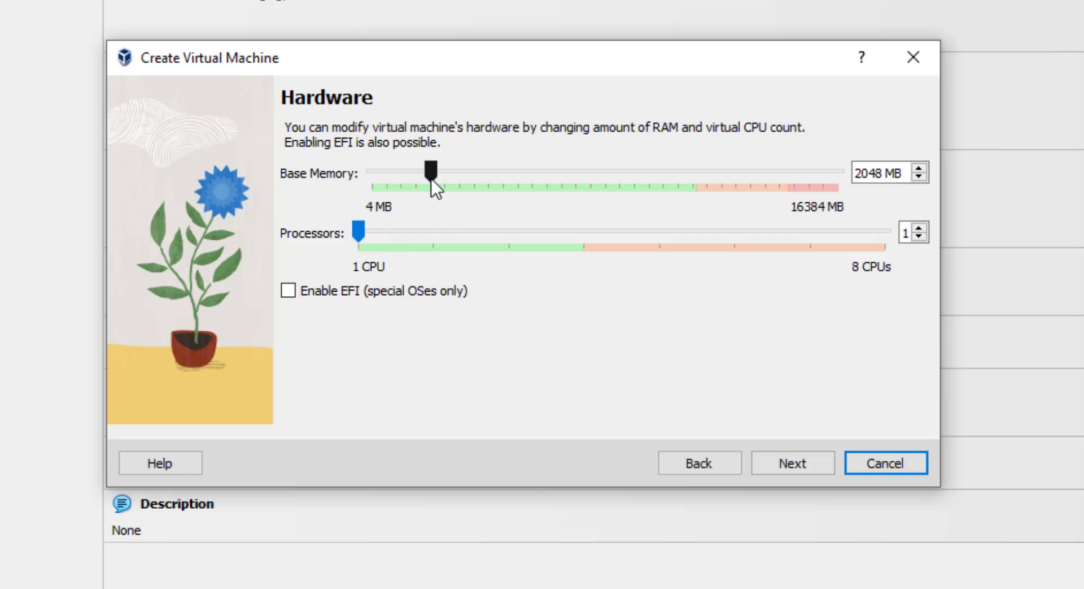
drag(431, 177, 487, 182)
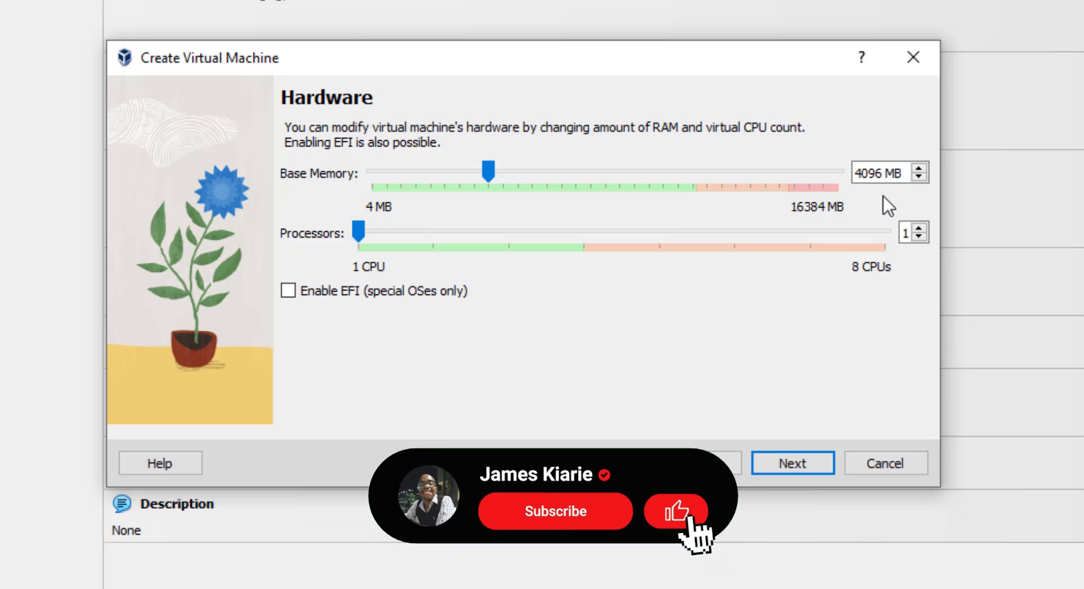
drag(362, 229, 494, 259)
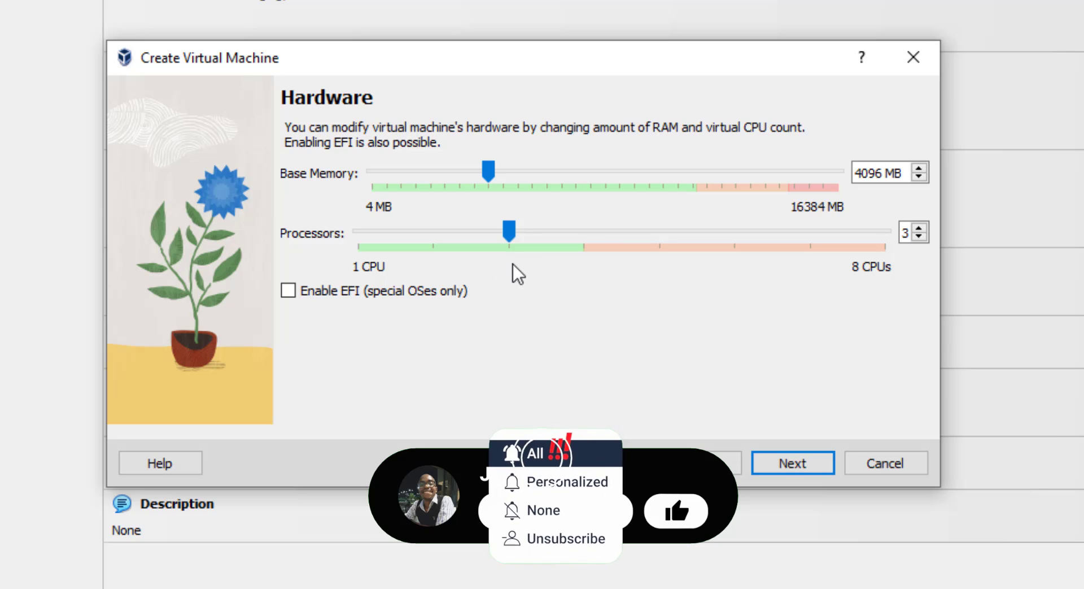
click(805, 459)
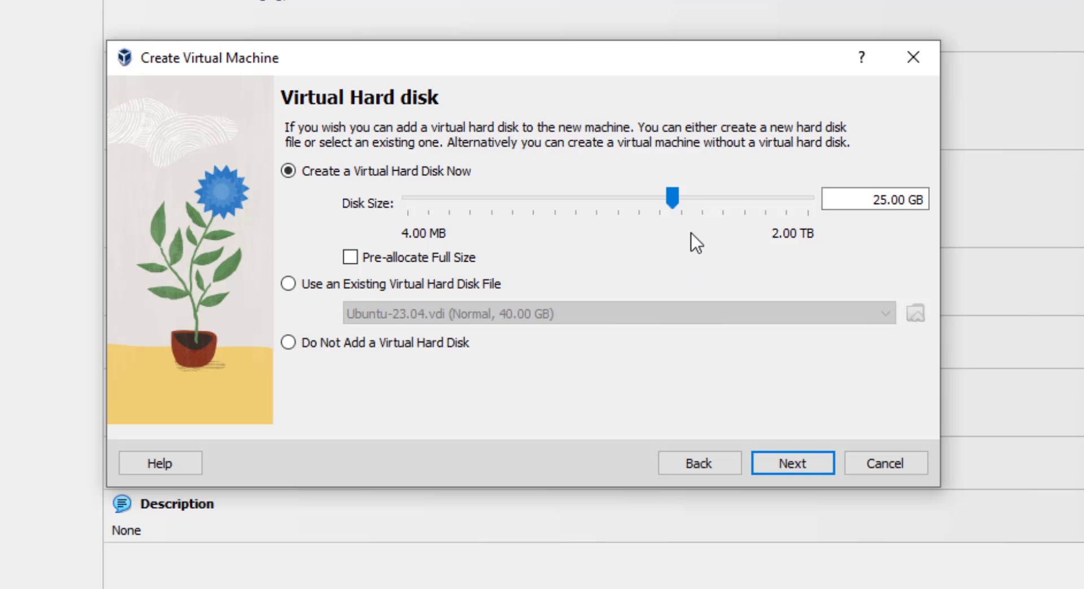
Size the virtual hard disk to 220.69 GB and continue to the Summary
drag(674, 195, 741, 241)
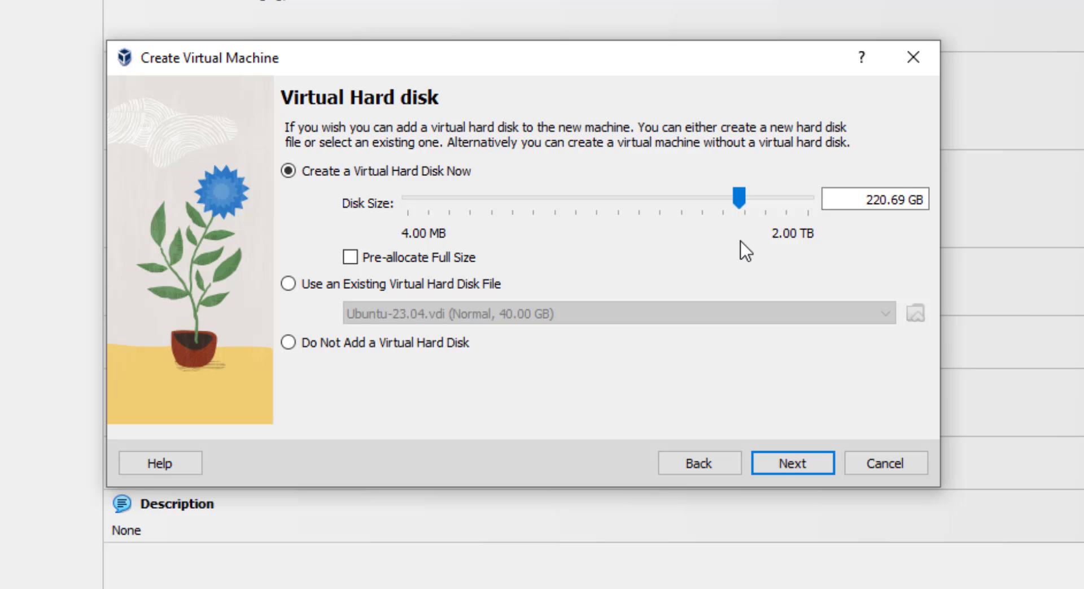
click(806, 455)
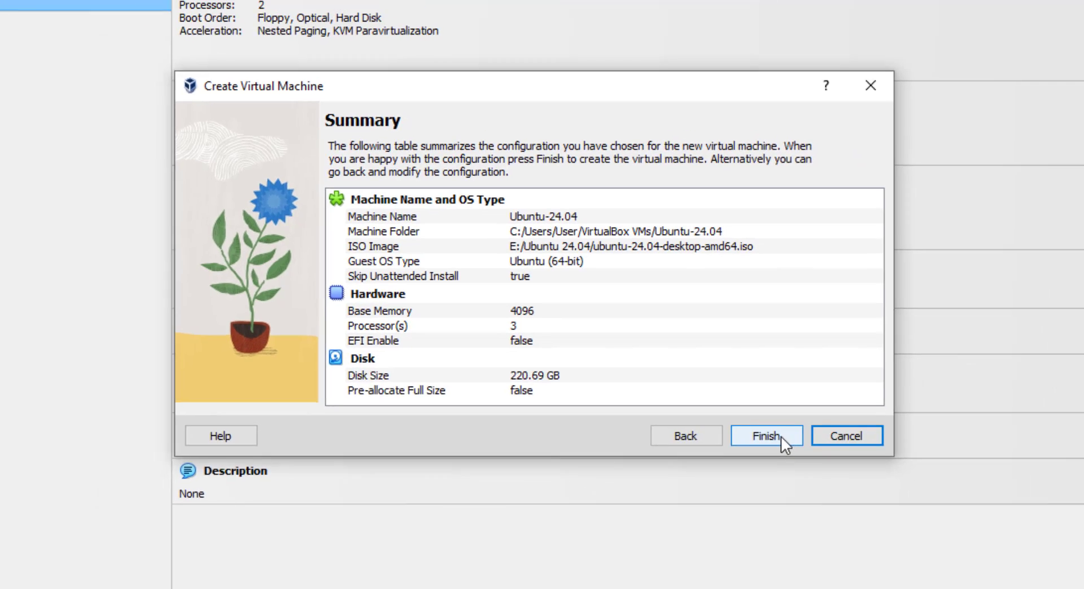
Finish the wizard to create Ubuntu-24.04 with the 24.04 ISO and a 220.69 GB disk
click(793, 466)
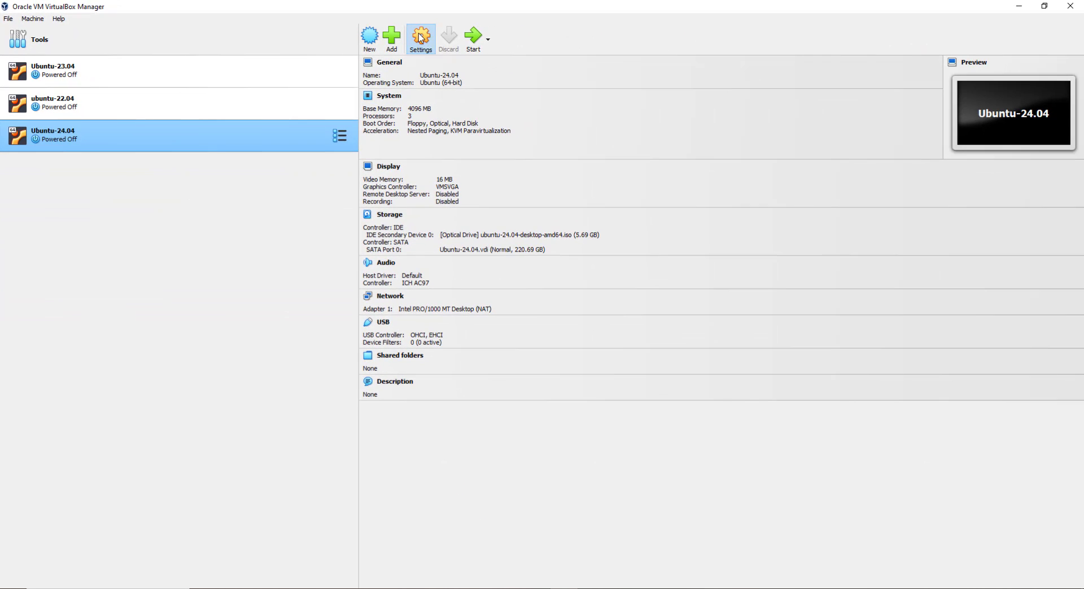
In Ubuntu-24.04's Display settings, set video memory to 80 MB, enable 3D acceleration and save
click(421, 38)
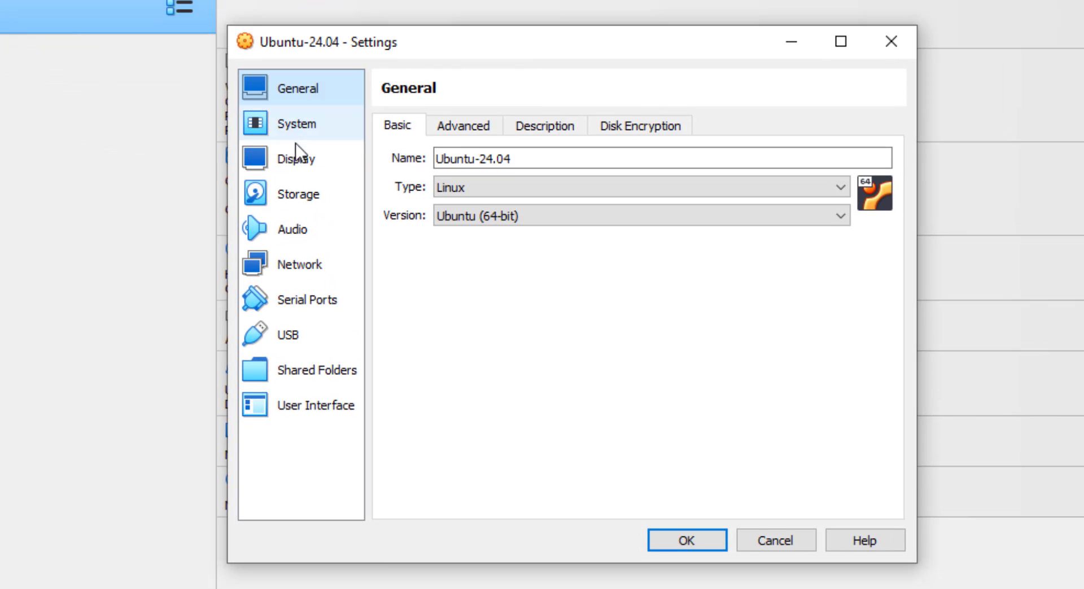
click(297, 161)
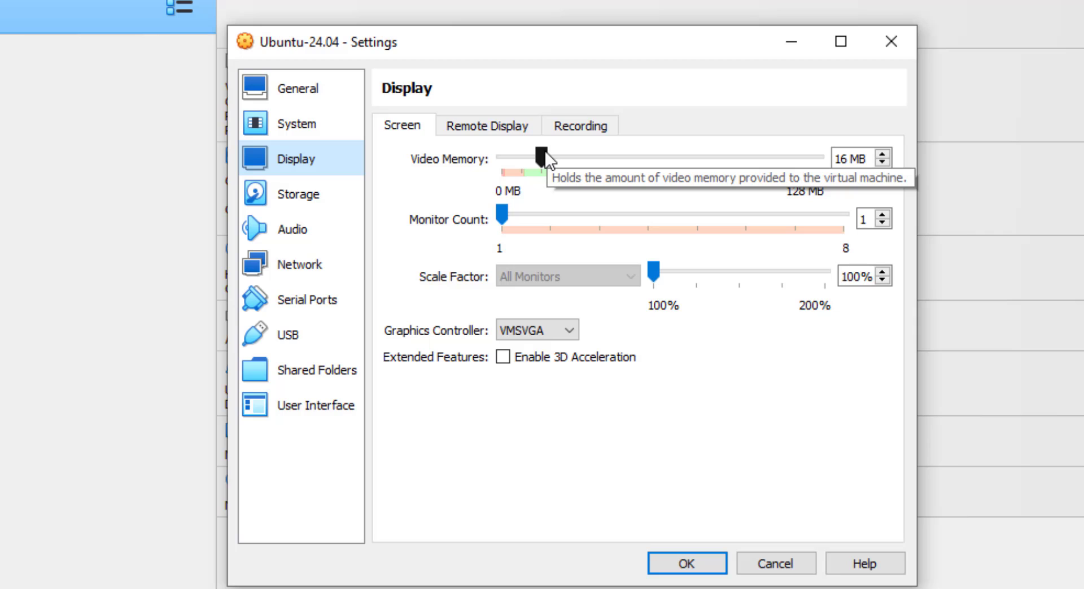
drag(541, 155, 699, 199)
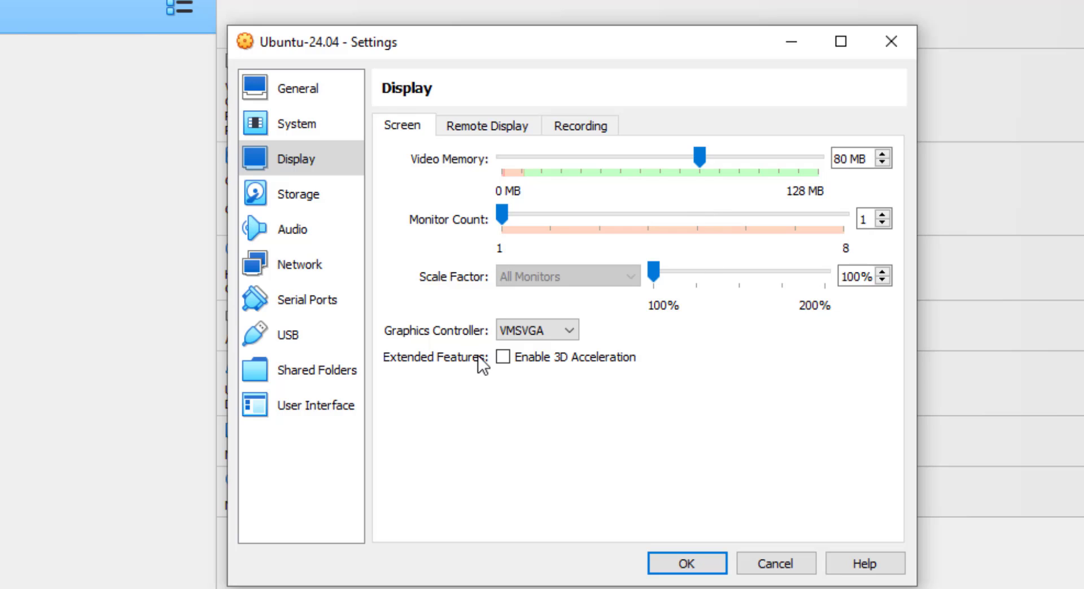
click(502, 355)
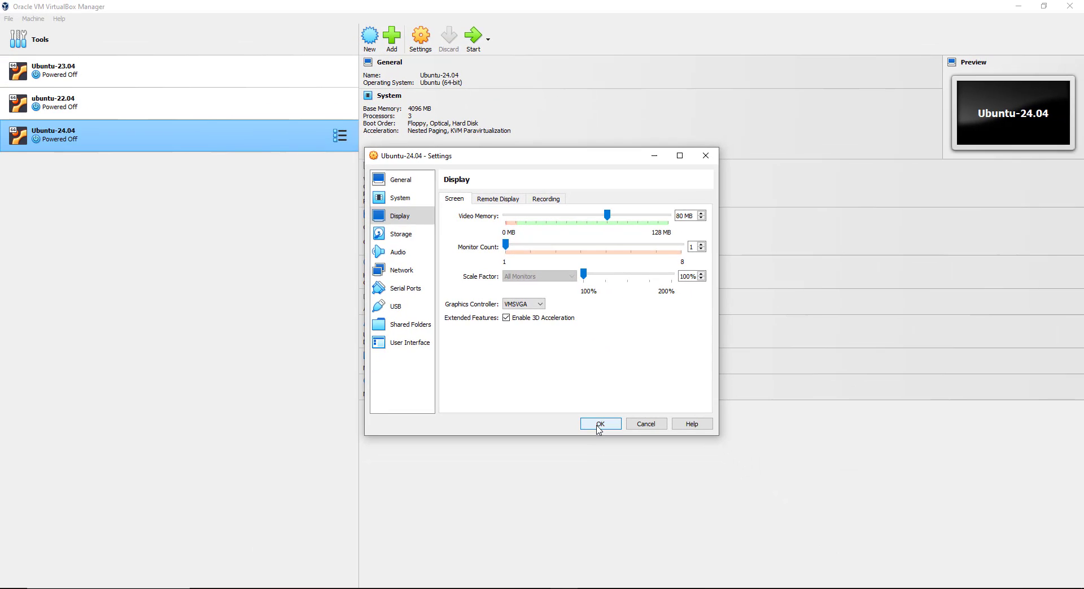
click(684, 564)
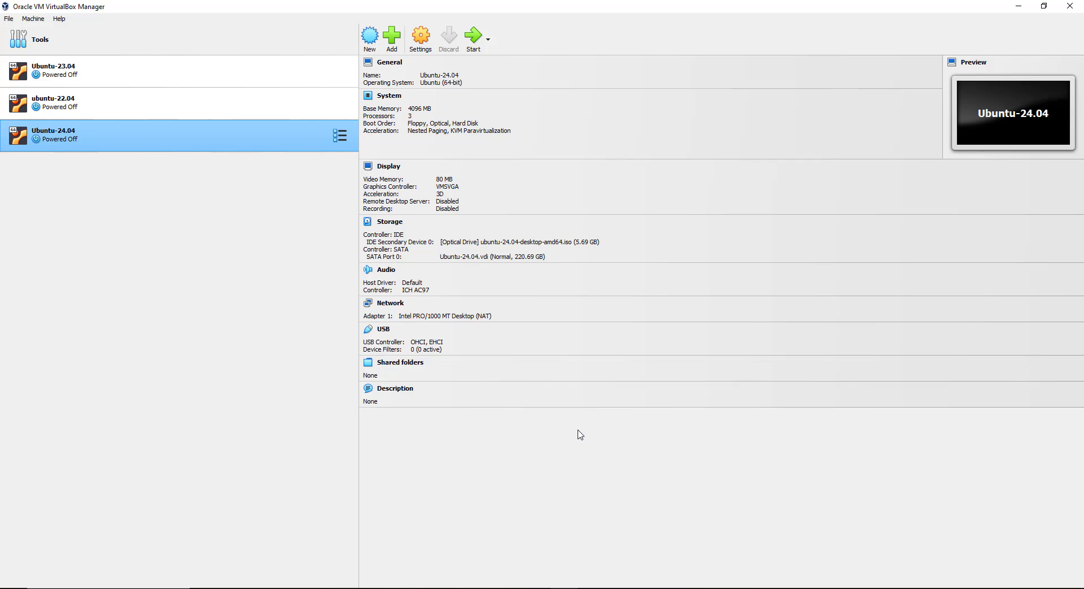
Start the Ubuntu-24.04 virtual machine from the VirtualBox Manager toolbar
click(473, 36)
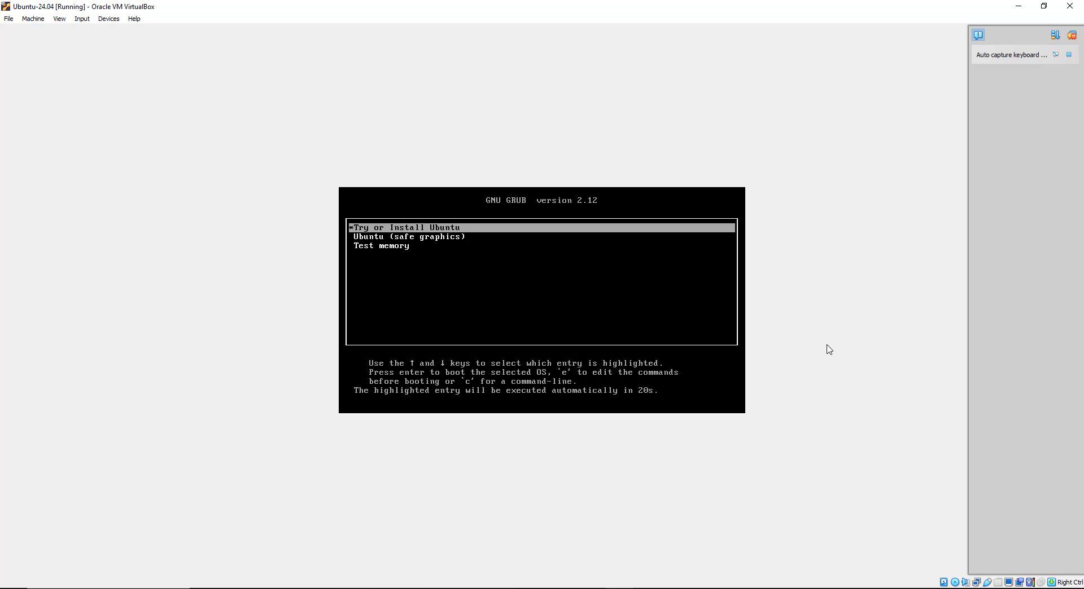
Boot the highlighted 'Try or Install Ubuntu' GRUB entry
key(Return)
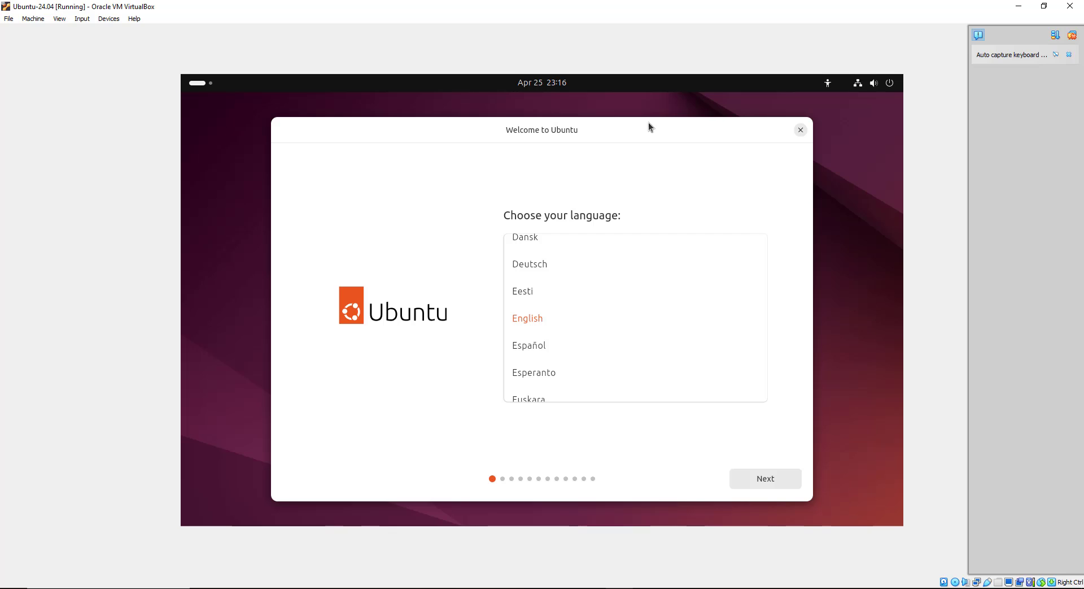
Keep English as the installer language and continue to the Accessibility page
drag(646, 124, 636, 120)
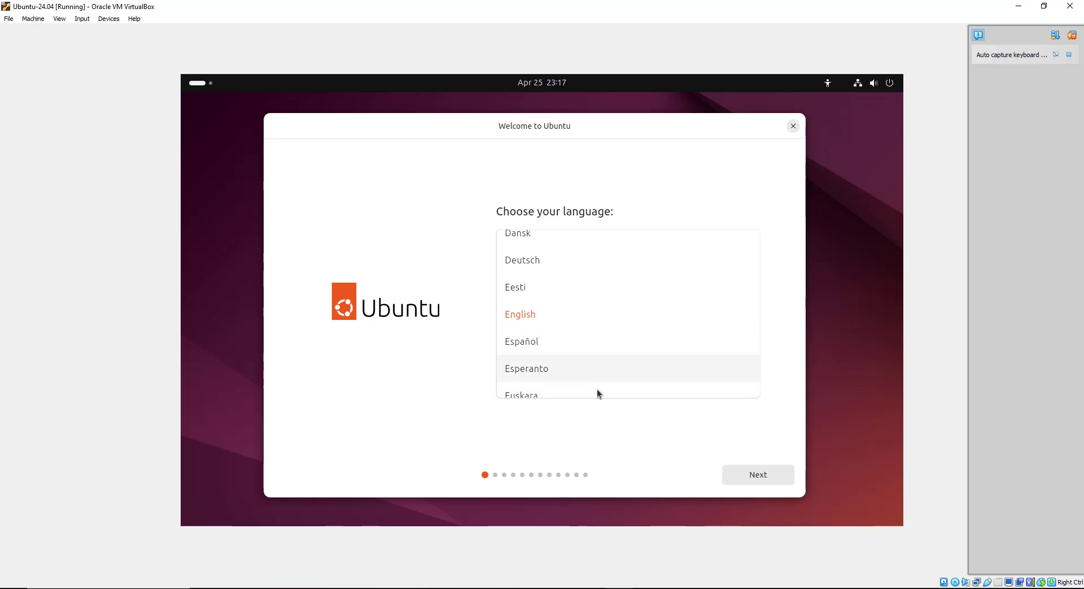
click(762, 474)
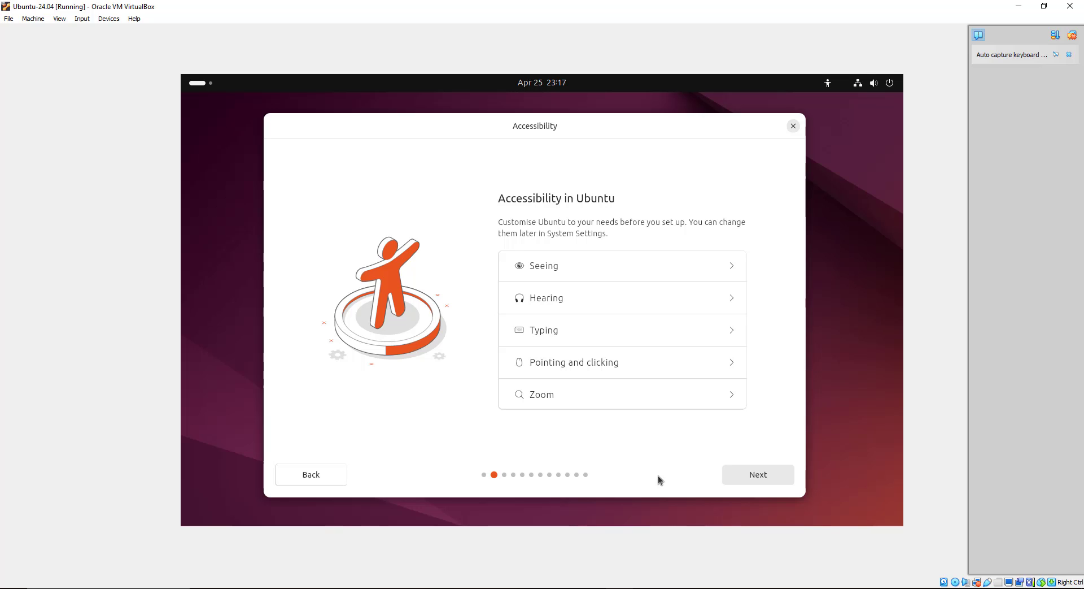
click(729, 266)
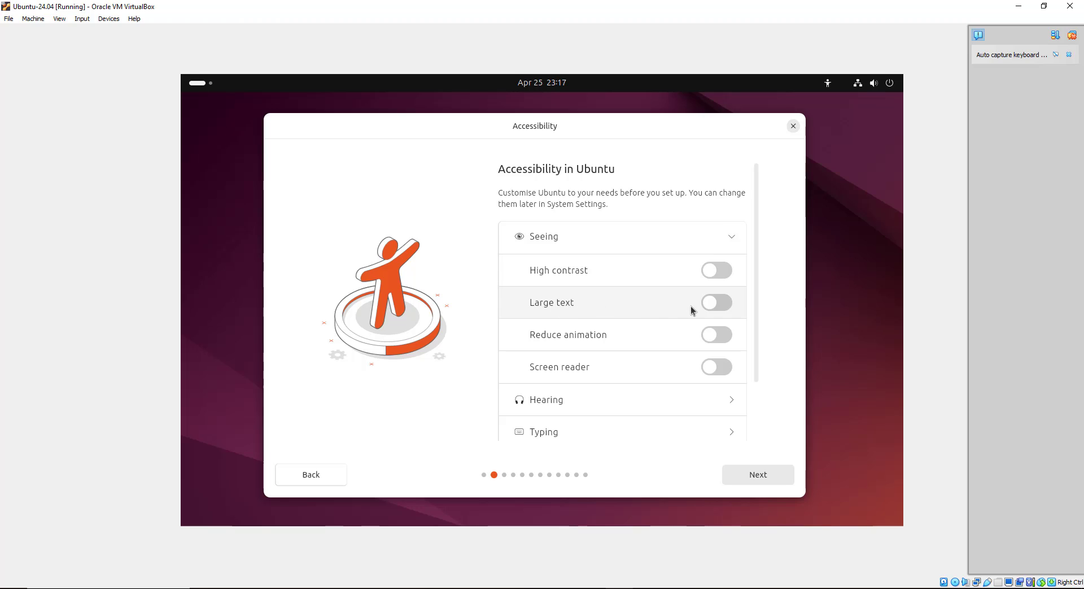
click(723, 303)
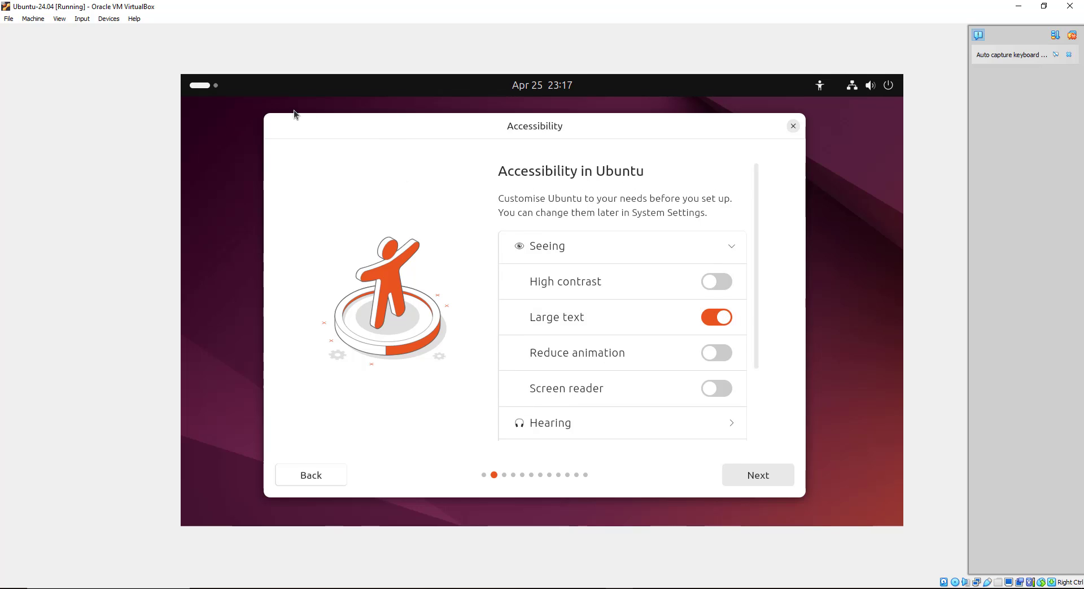
click(711, 321)
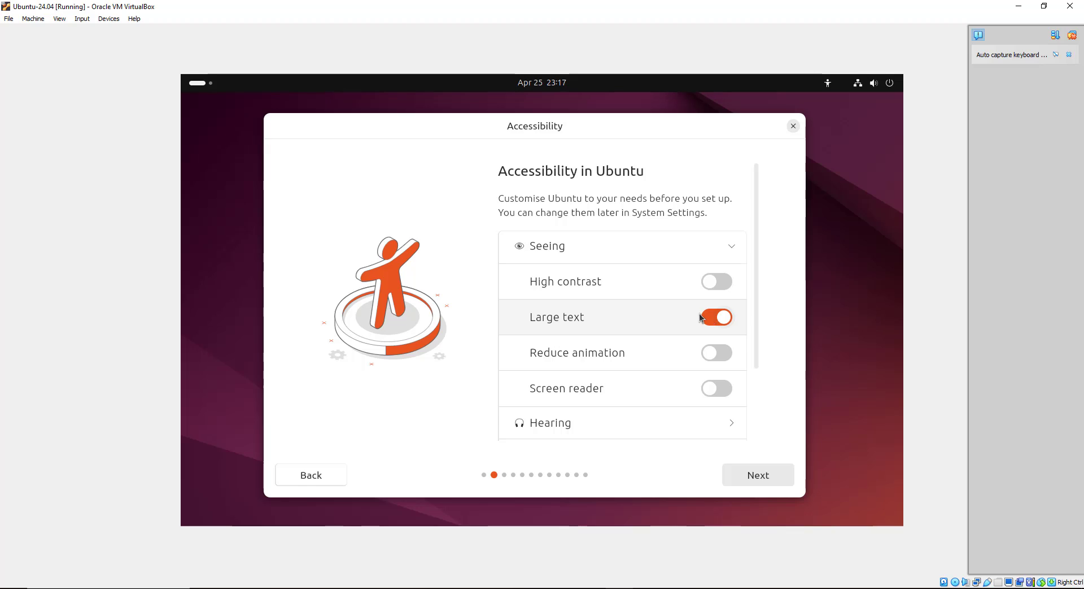
click(724, 275)
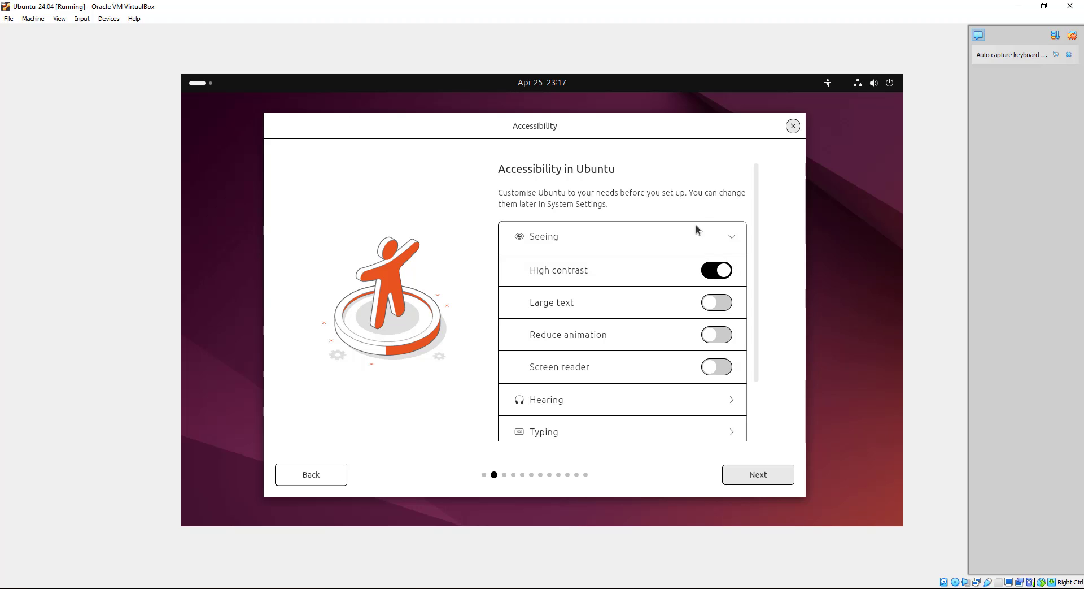
click(713, 272)
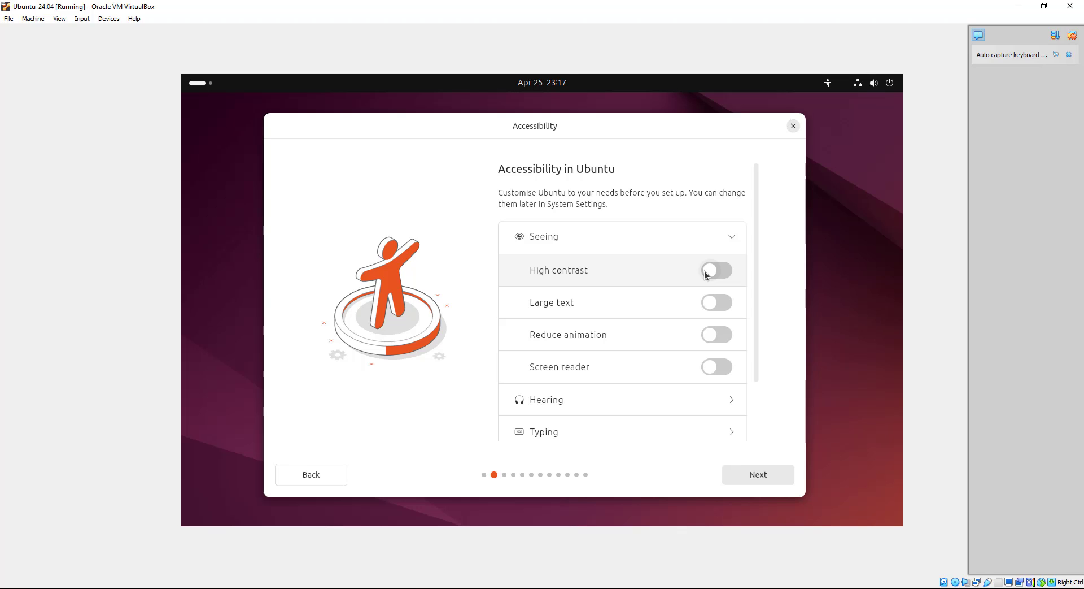
click(730, 238)
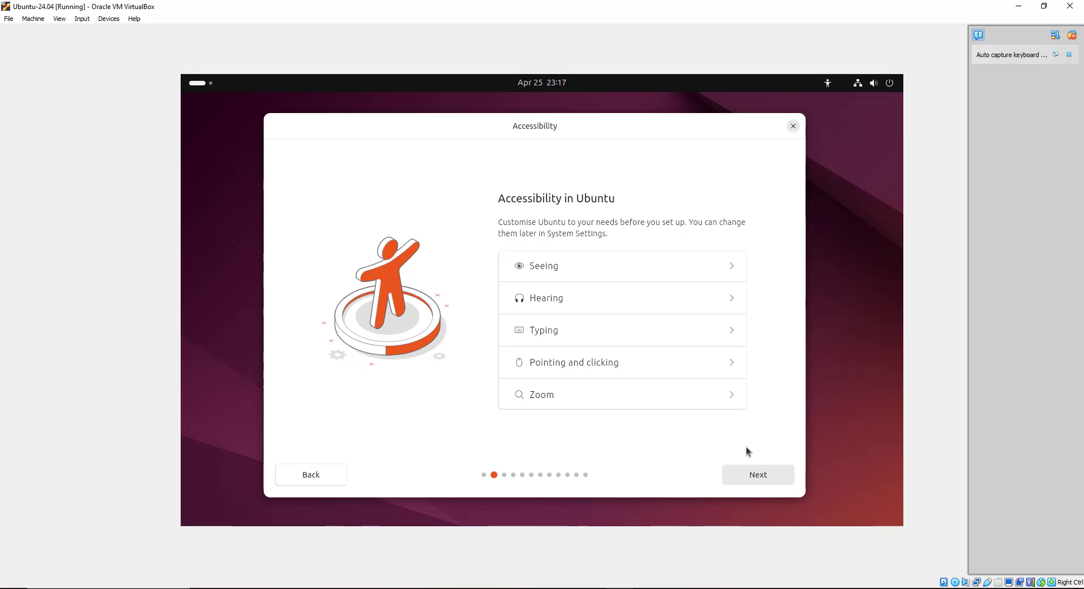
click(758, 474)
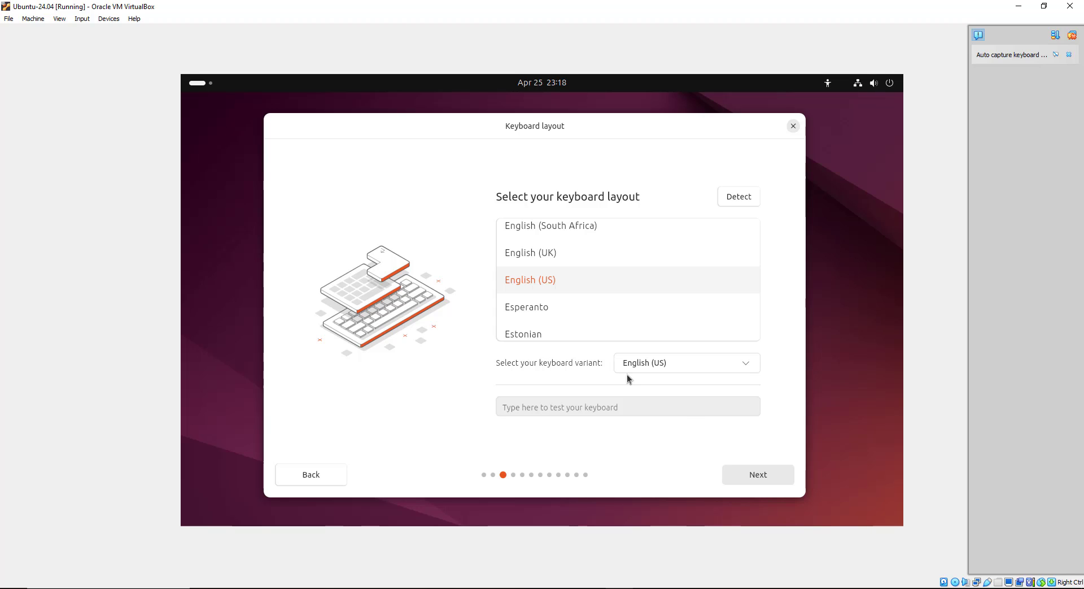
Test the English (US) layout with 'hello Welcome to Ubuntu 24.04 !' and keep it
click(572, 406)
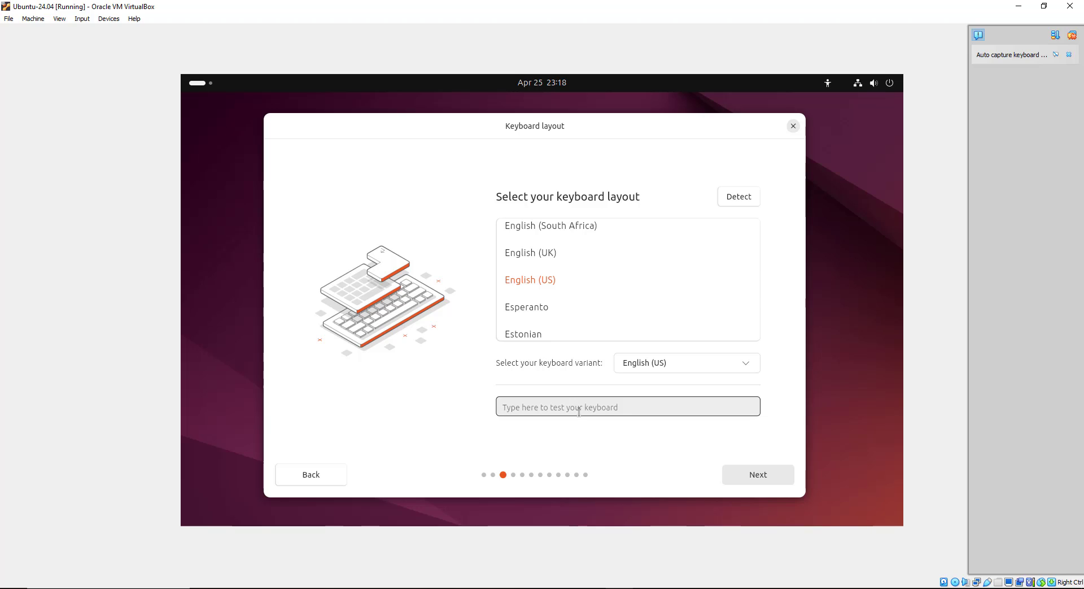
text(hello Welcome to U)
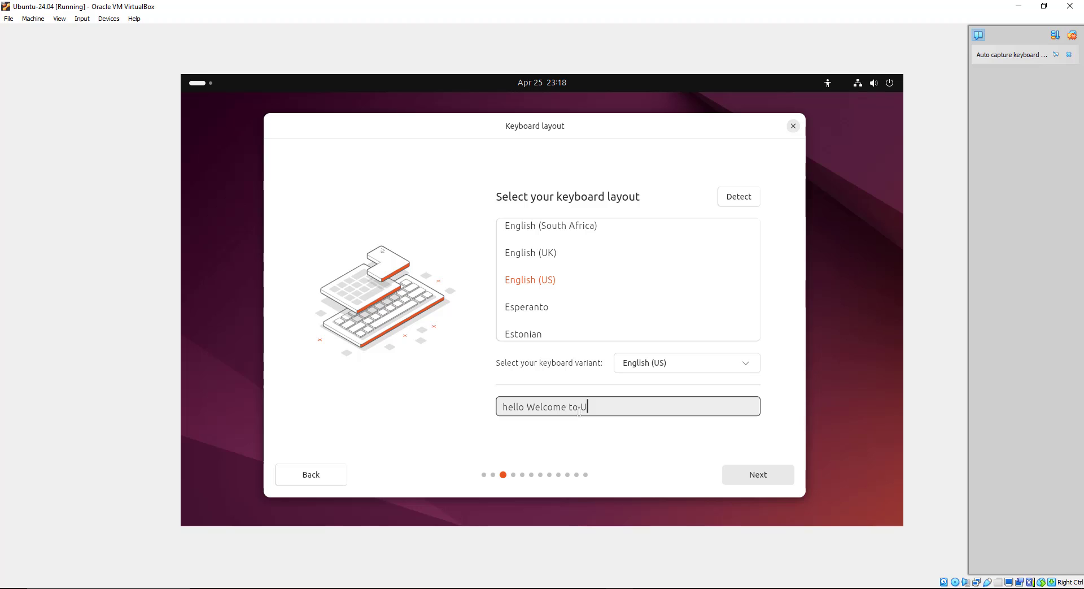
text(buntu 24.04 !)
click(752, 476)
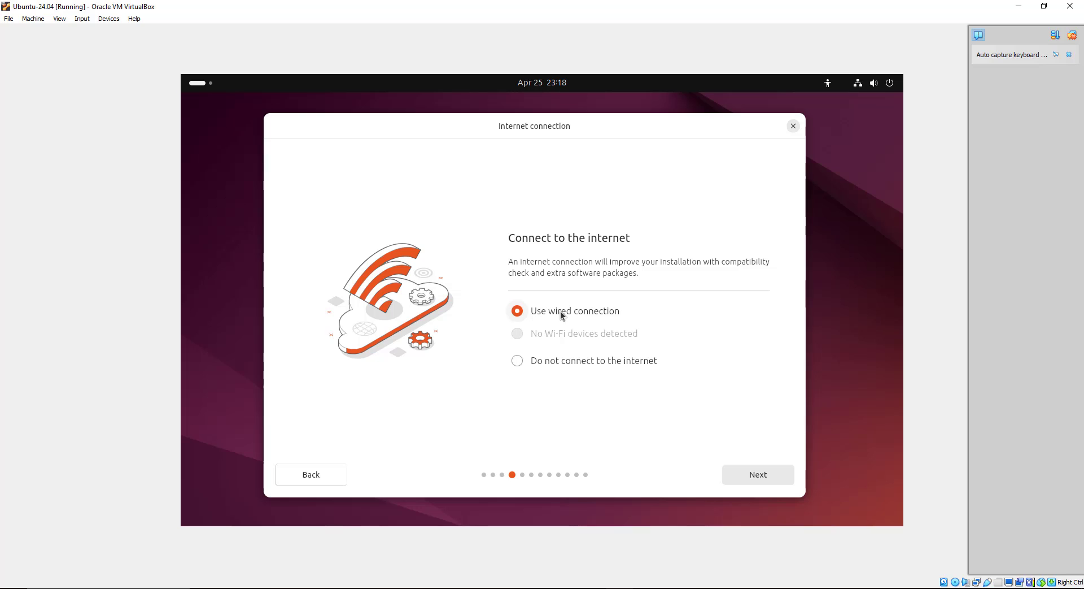
Keep 'Use wired connection' and 'Install Ubuntu', advancing past both pages
click(750, 476)
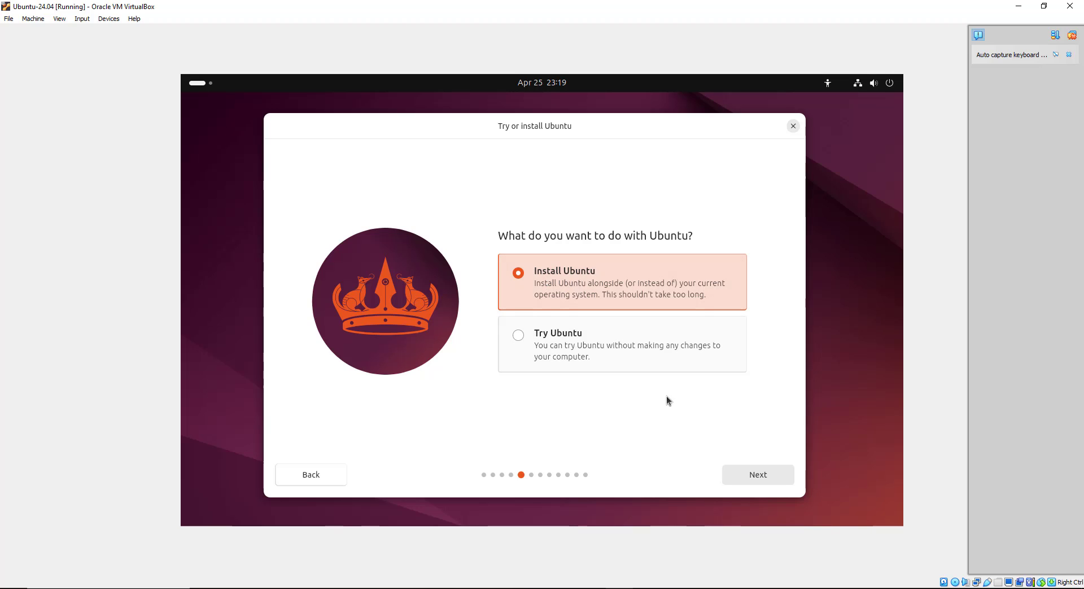
click(742, 478)
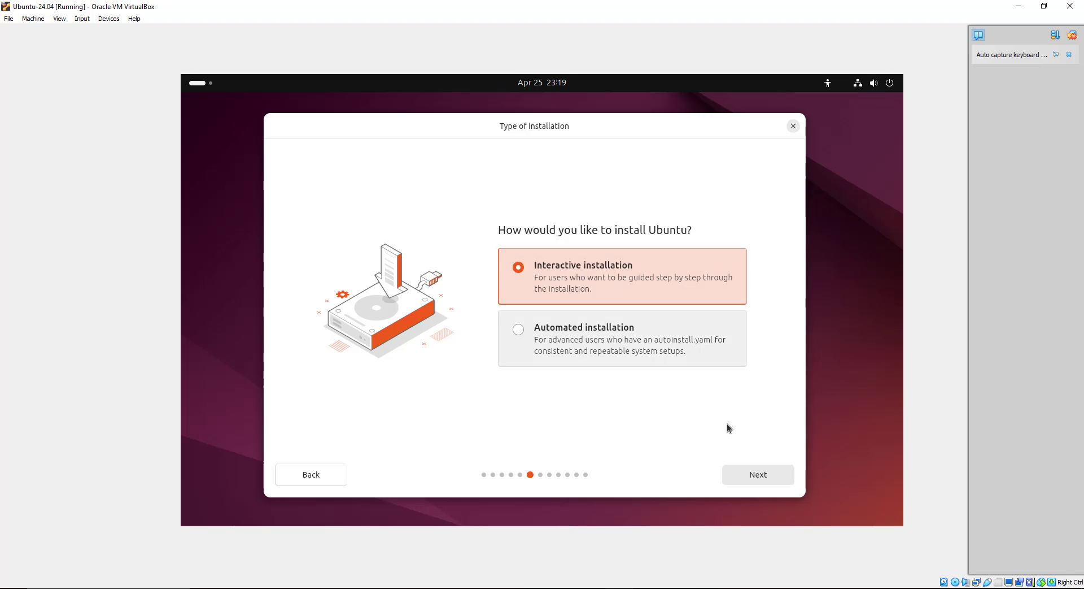
Keep Interactive installation and choose the Extended selection of apps
click(747, 475)
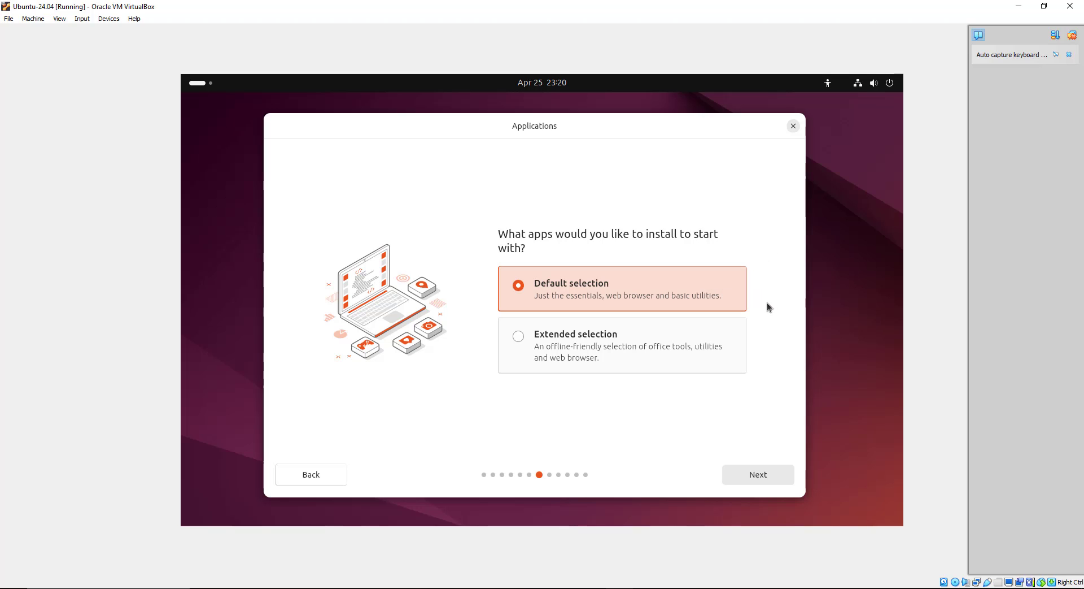
click(515, 336)
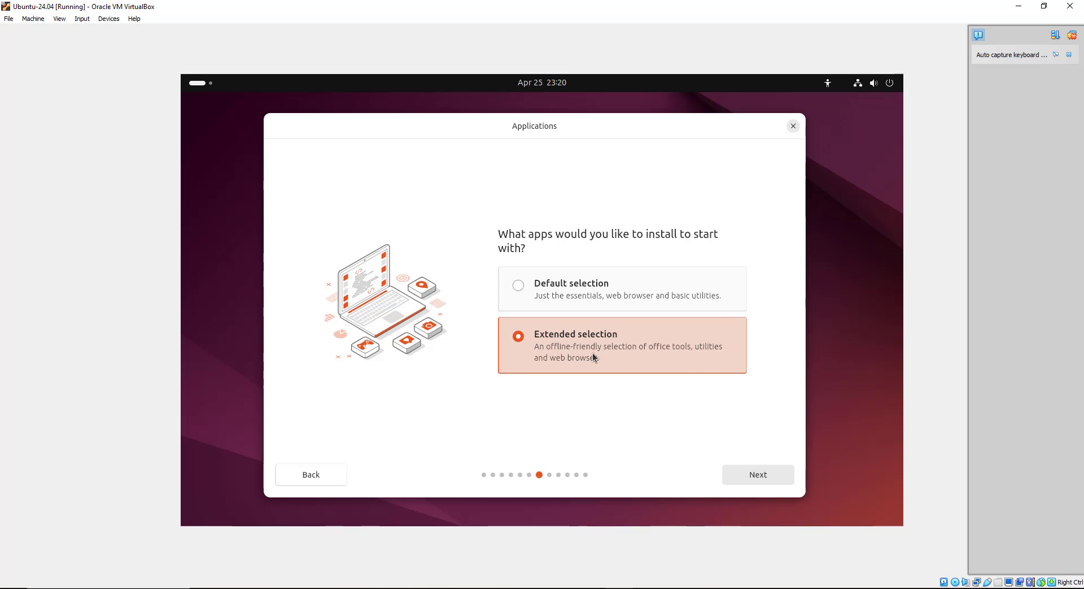
click(768, 474)
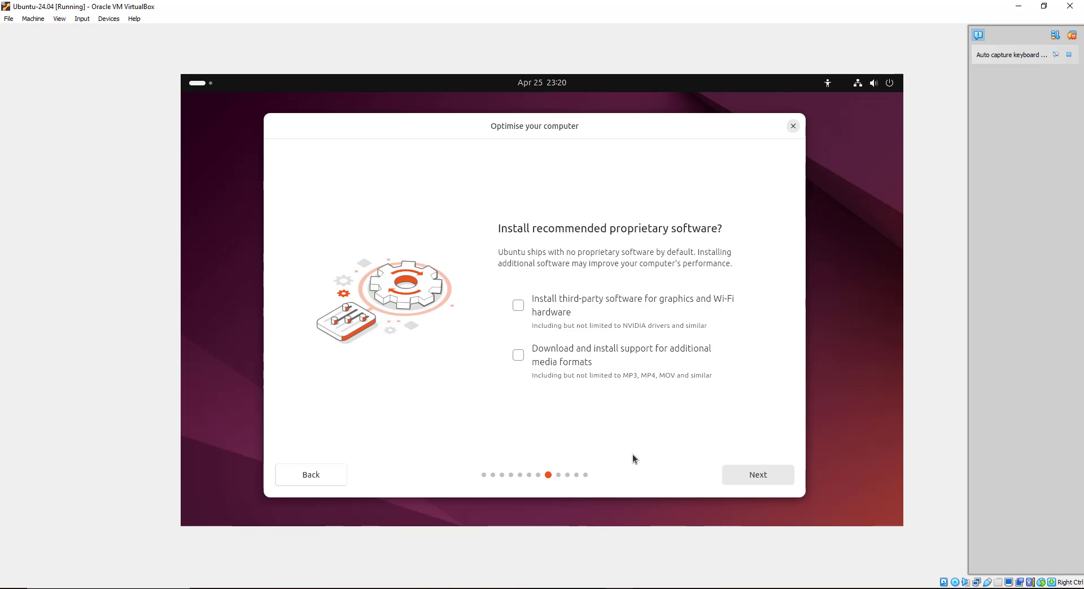
Opt in to third-party graphics/Wi-Fi software and additional media format support
click(518, 308)
click(518, 358)
click(755, 480)
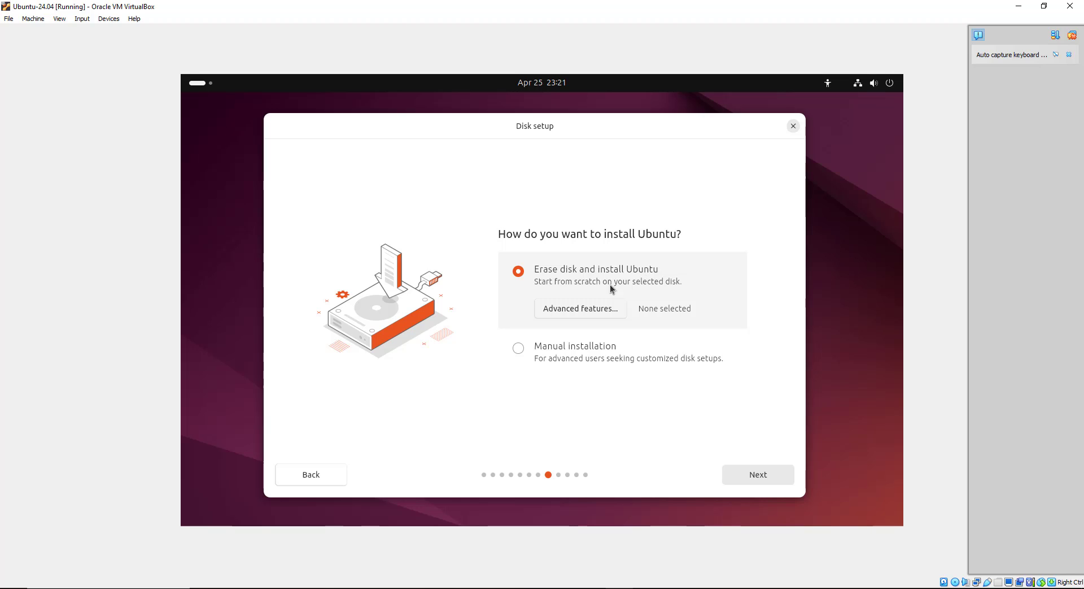
Choose Manual installation and select the 236.96 GB free space on sda
click(560, 358)
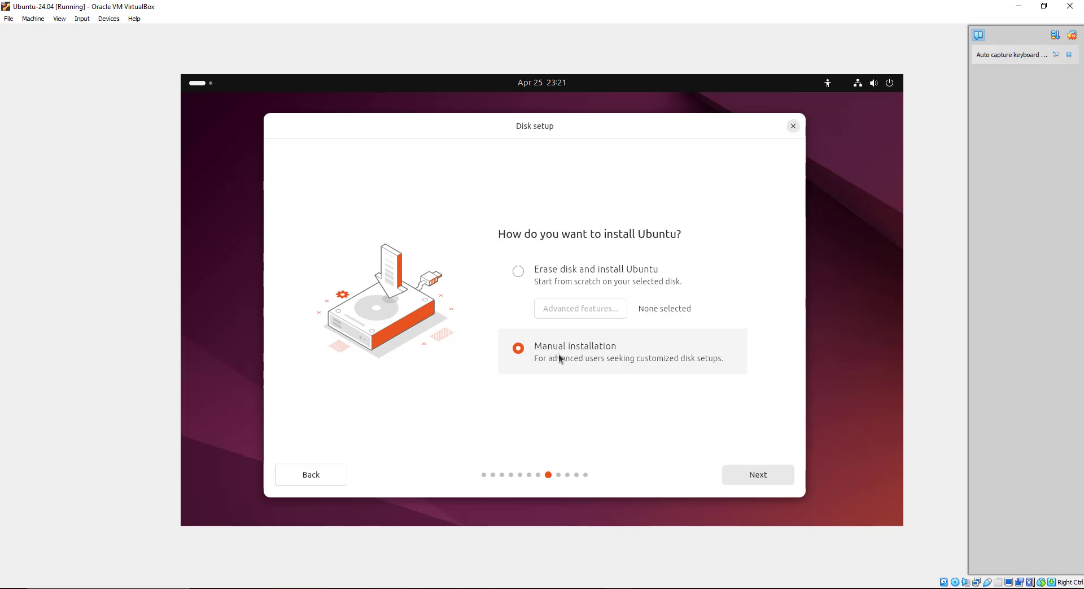
click(761, 473)
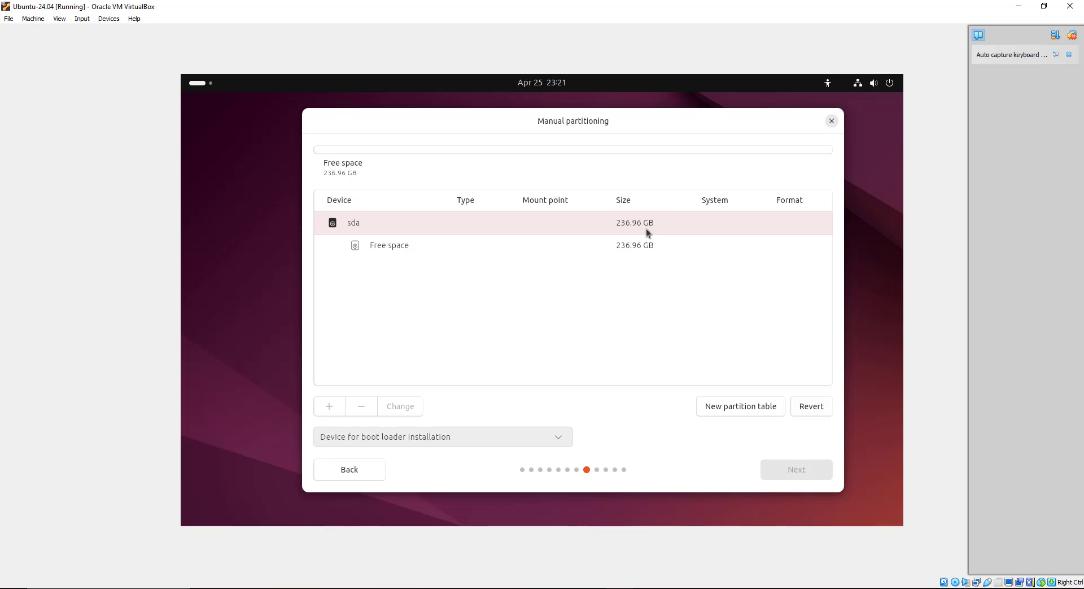
click(377, 244)
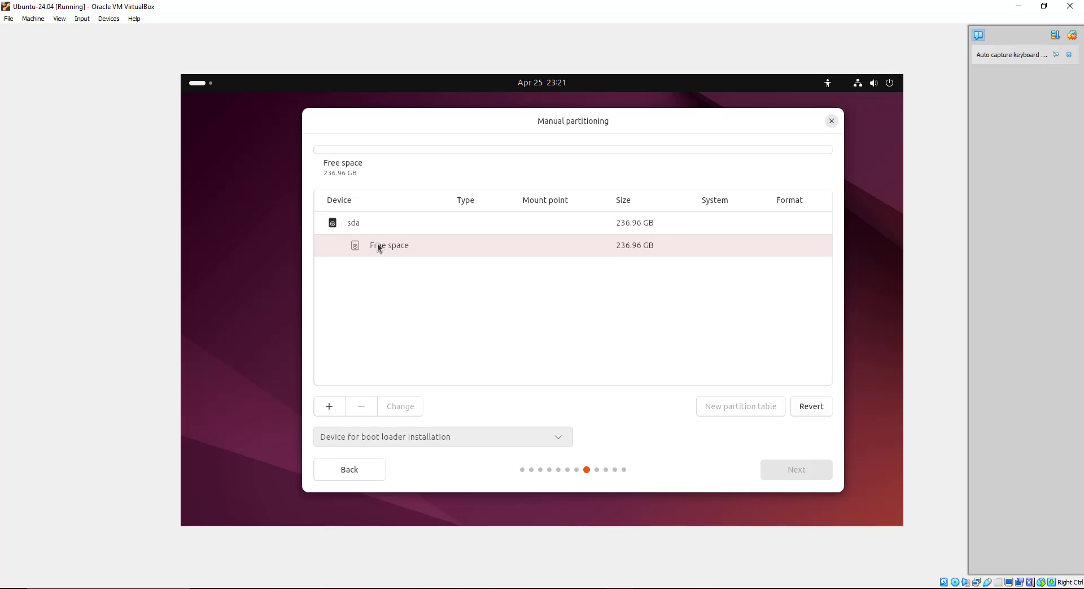
Create sda1 in the free space as a 2 GB Ext4 partition mounted at /boot
click(327, 406)
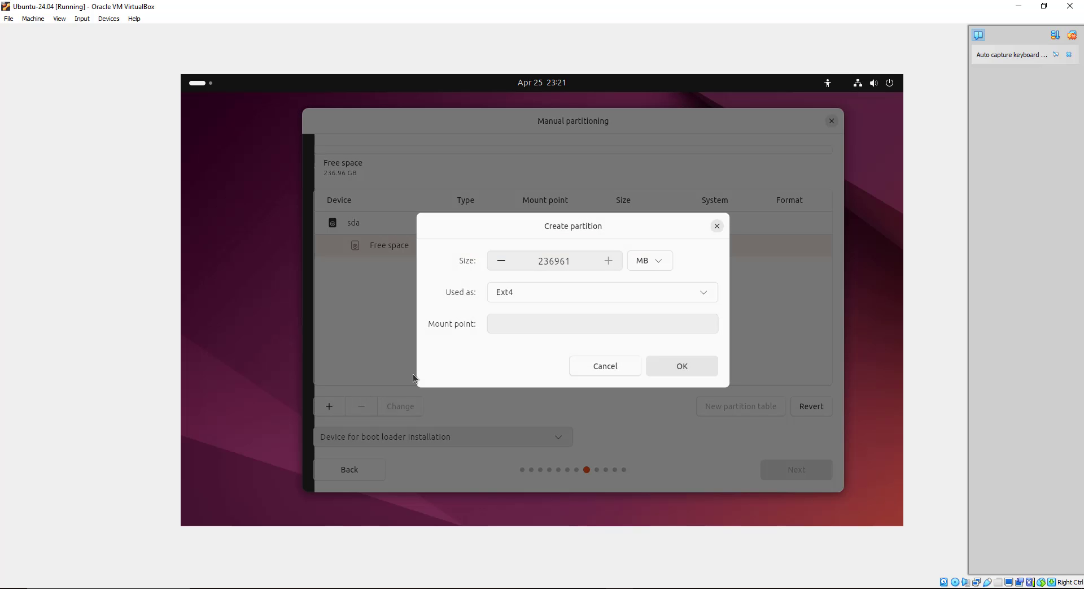
click(663, 263)
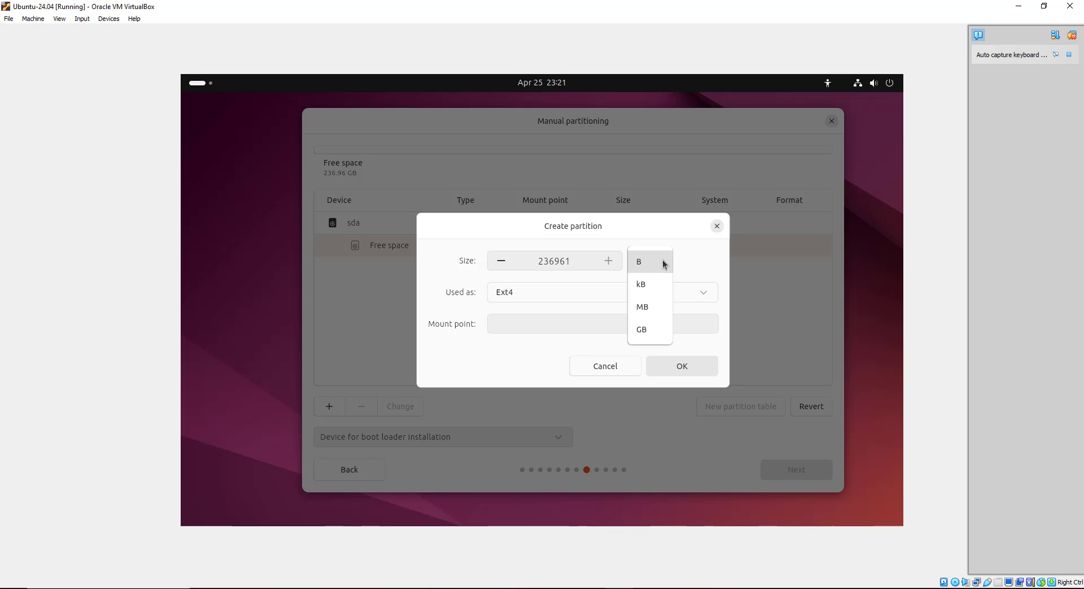
click(645, 337)
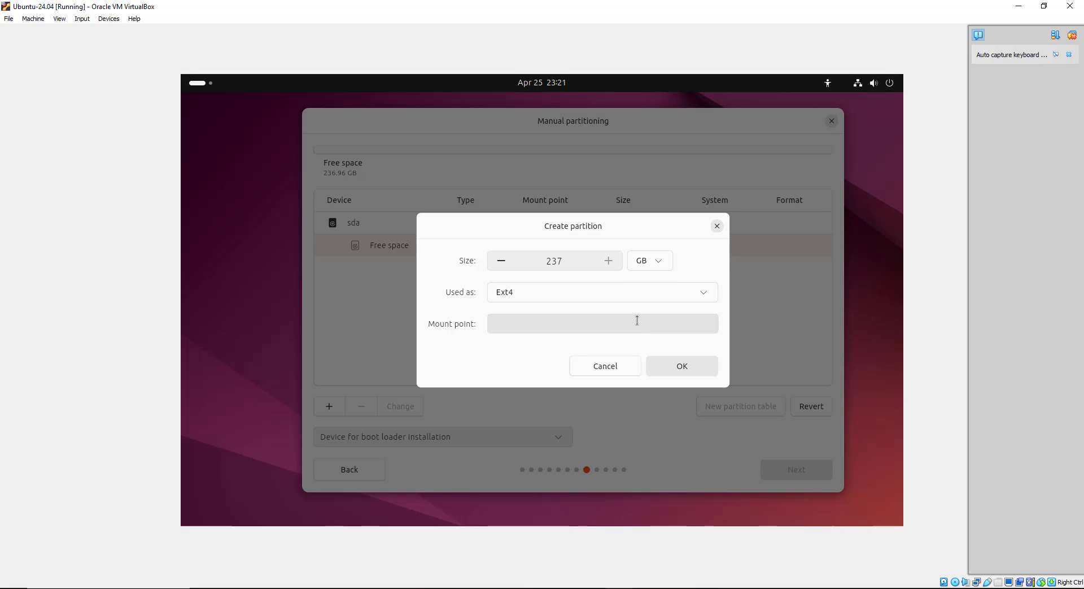
click(529, 259)
drag(529, 258, 566, 264)
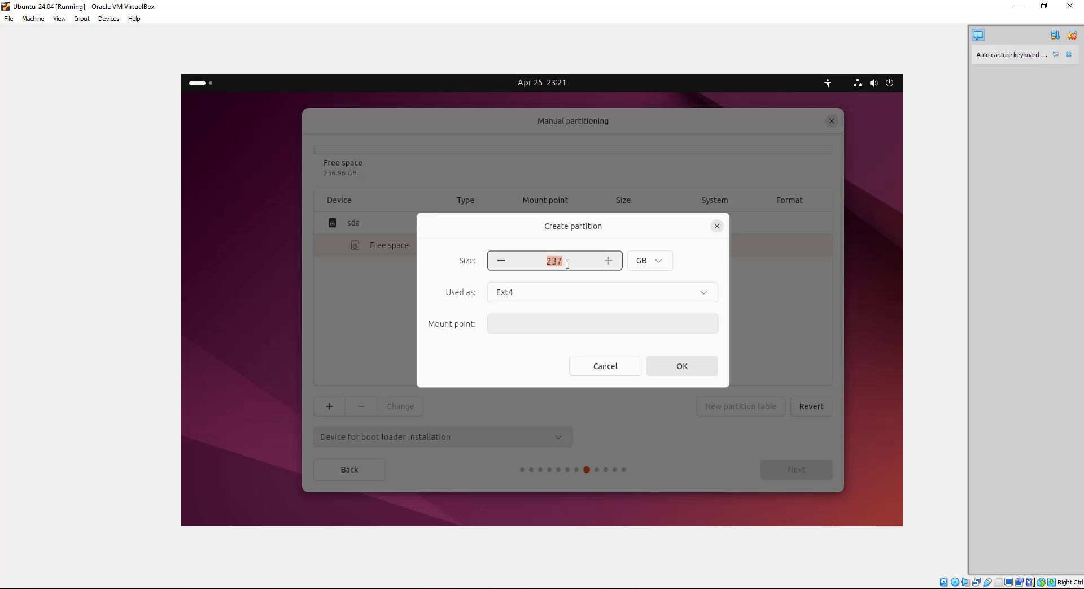
text(2)
click(566, 323)
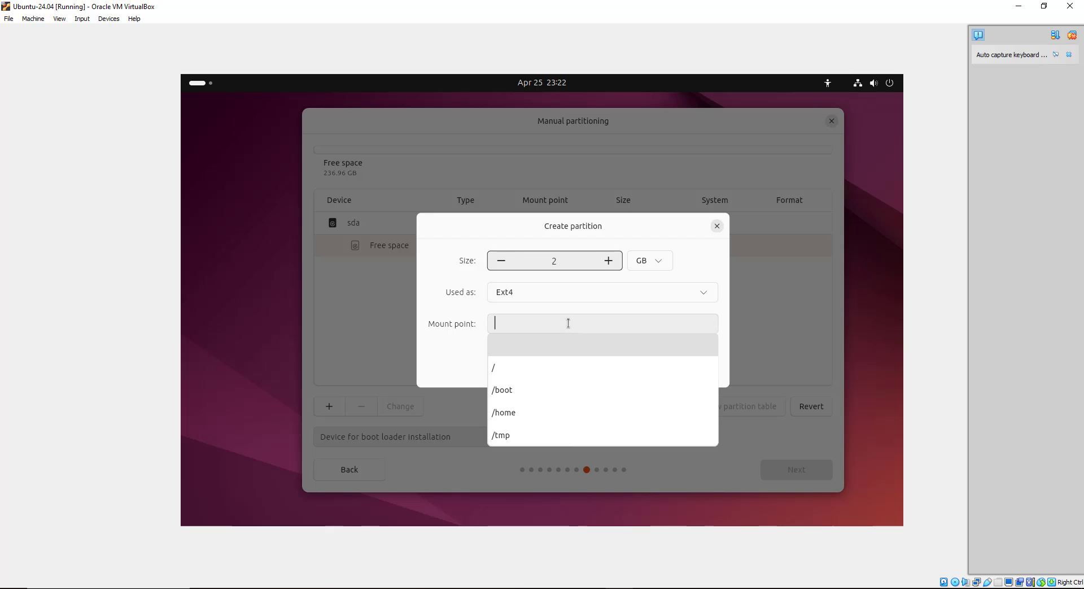
click(504, 391)
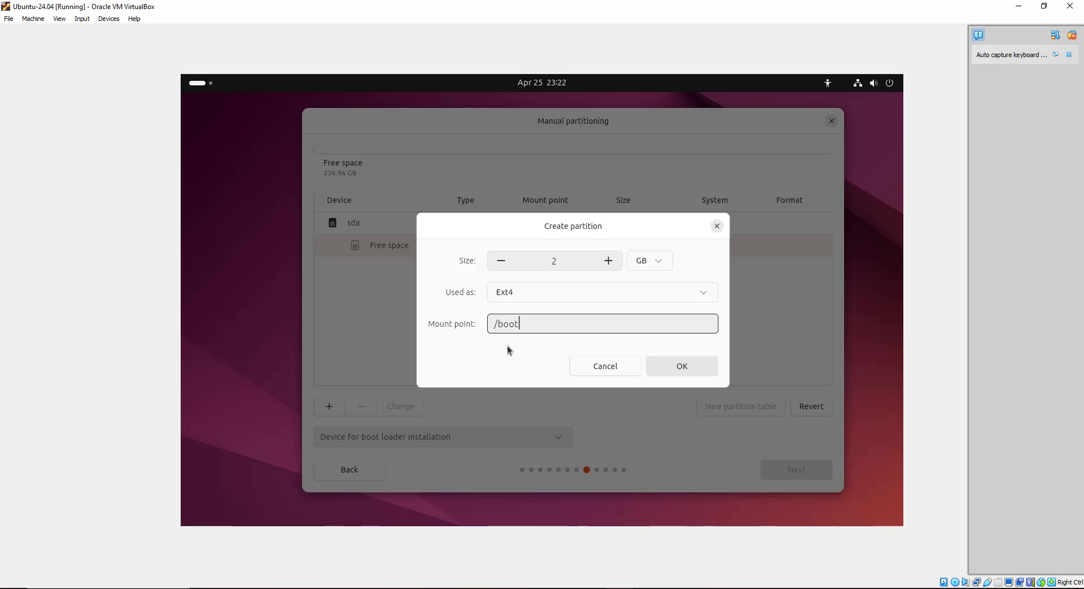
click(714, 368)
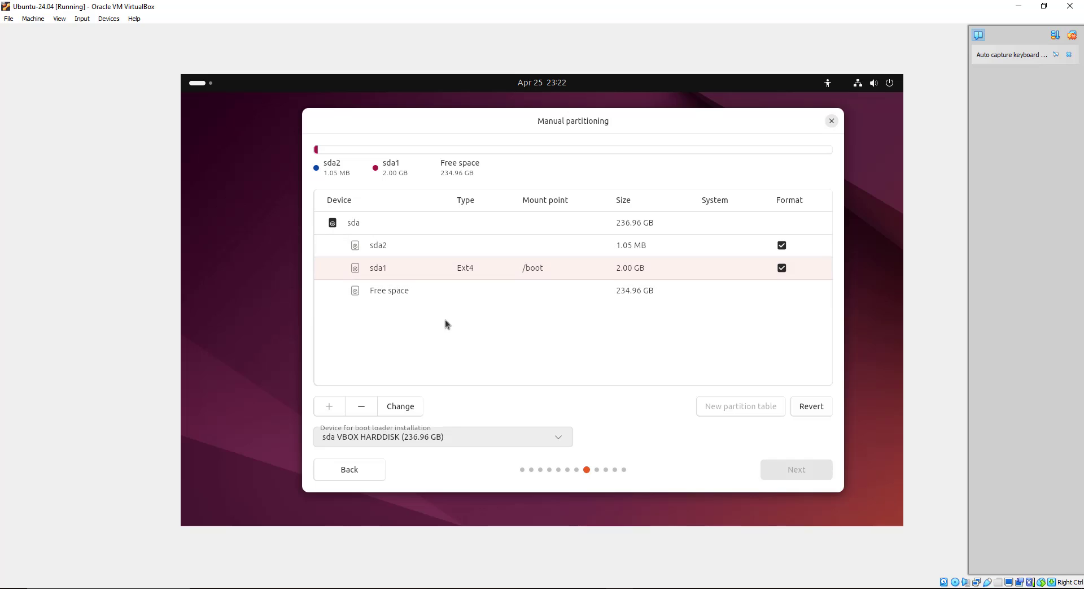
Create sda3 from the free space as an 8 GB partition used as Swap
click(371, 289)
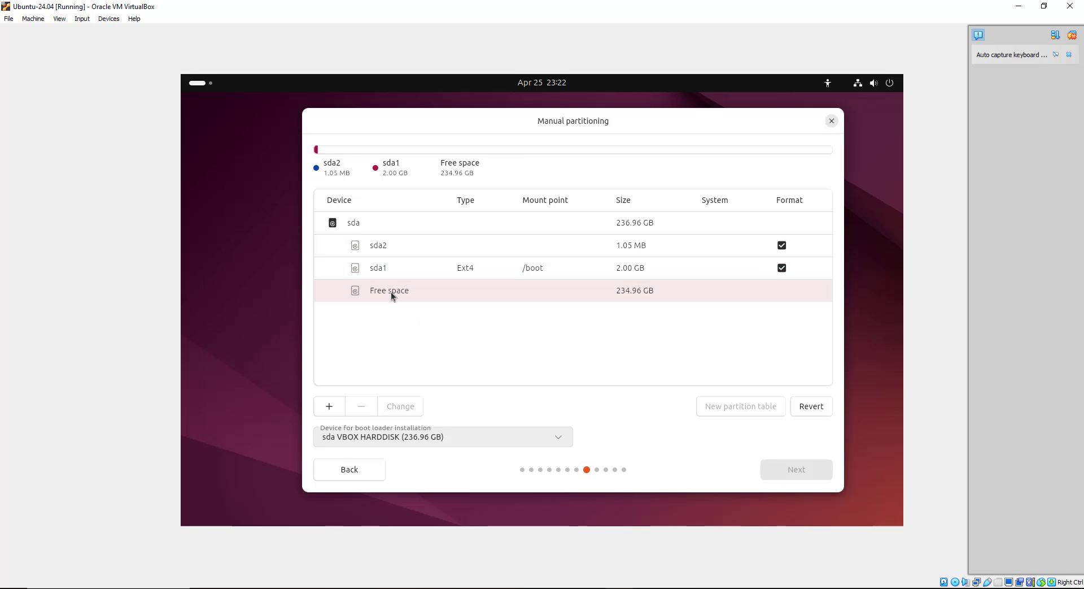
click(330, 407)
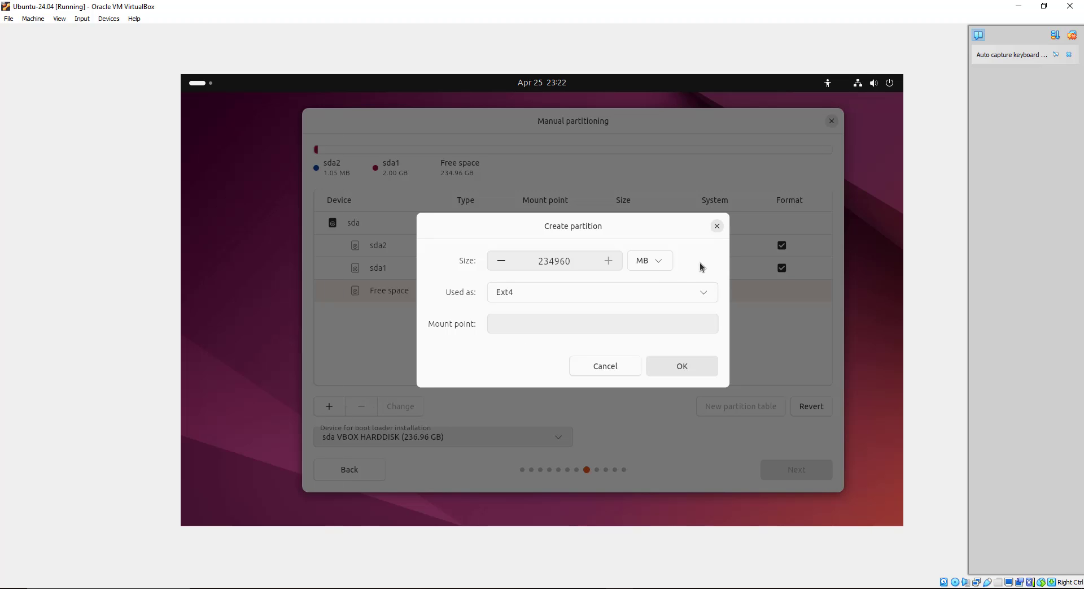
click(661, 259)
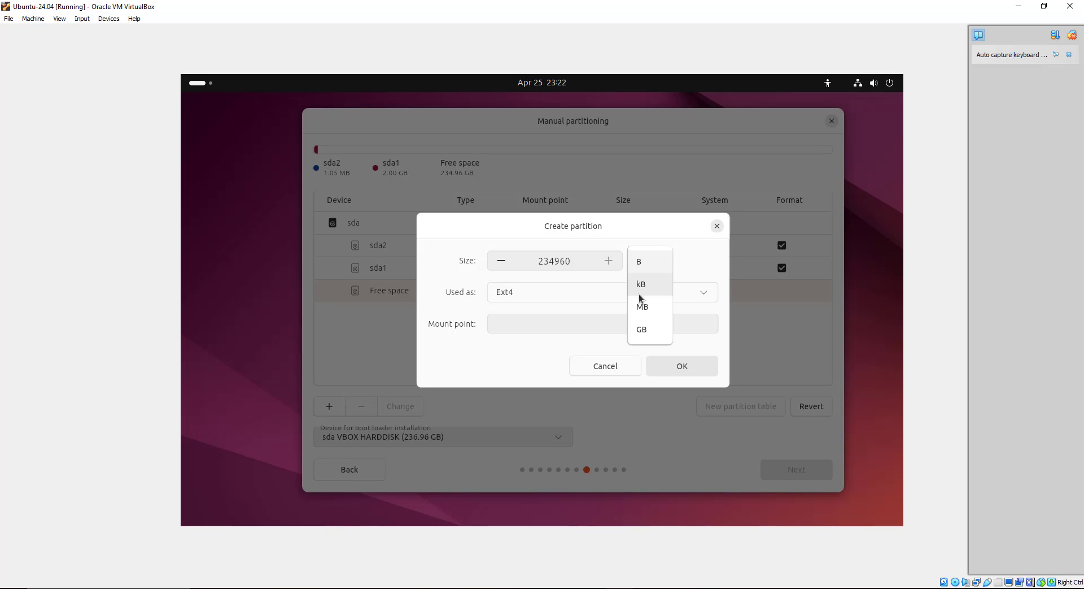
click(645, 329)
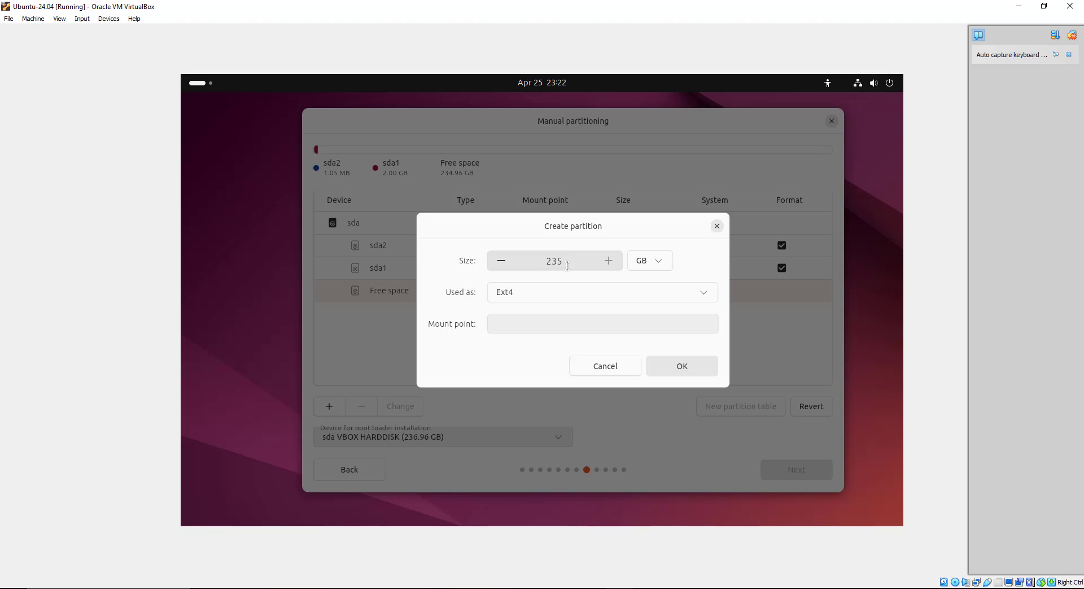
drag(567, 261, 540, 261)
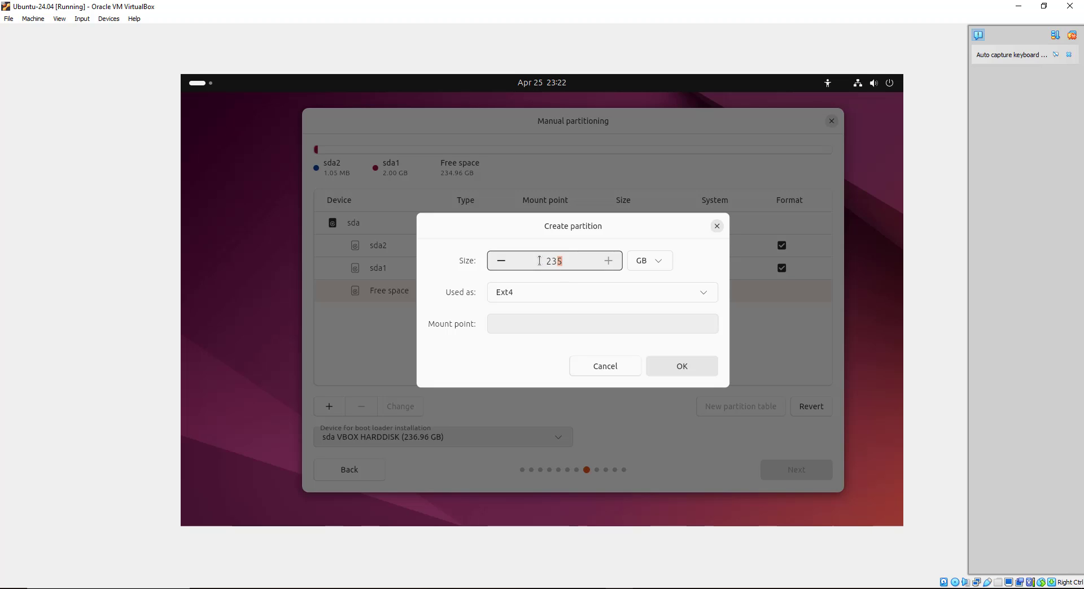
text(8)
click(619, 294)
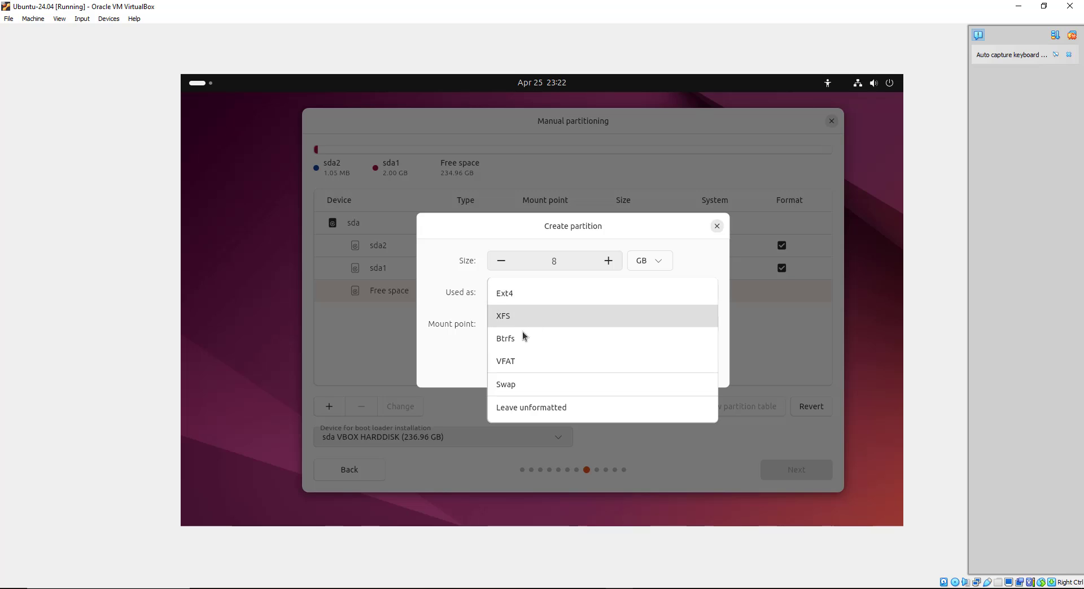
click(511, 389)
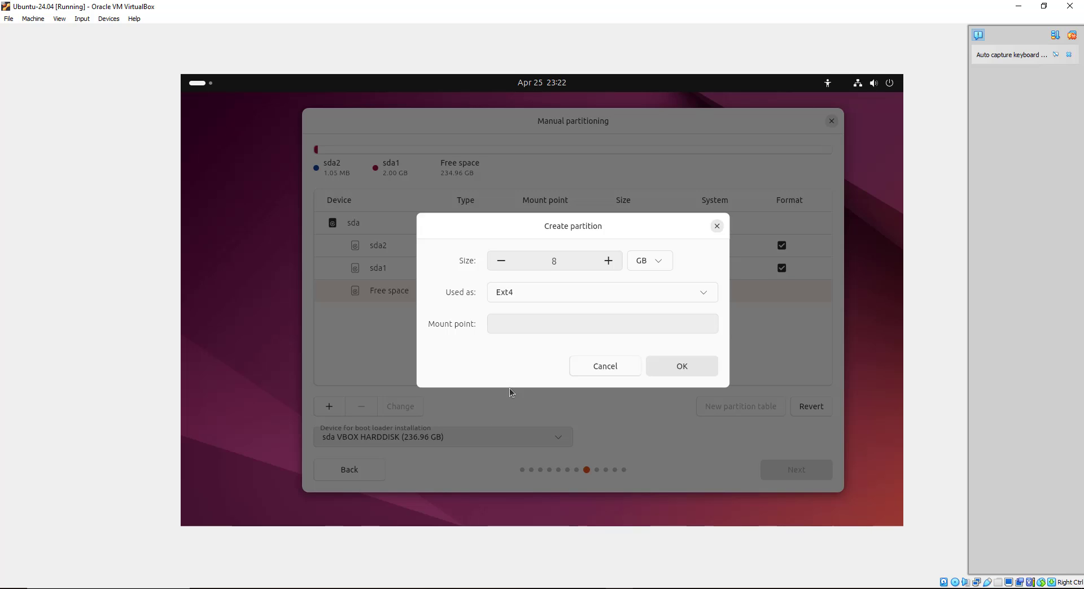
click(680, 364)
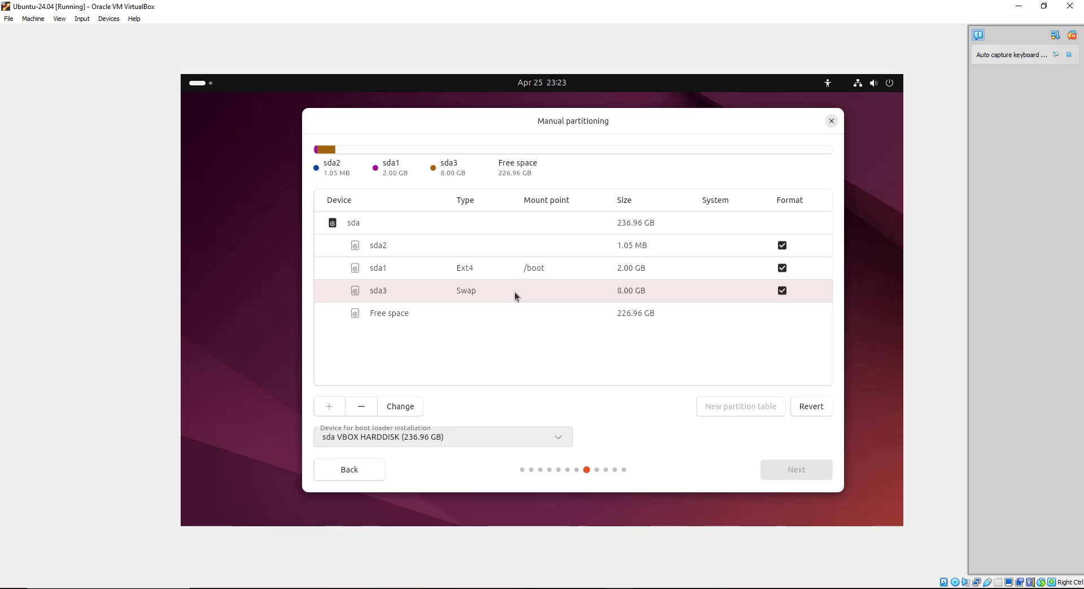
Create sda4 as a 180 GB Ext4 partition mounted at /home, leaving 46.96 GB free
click(377, 313)
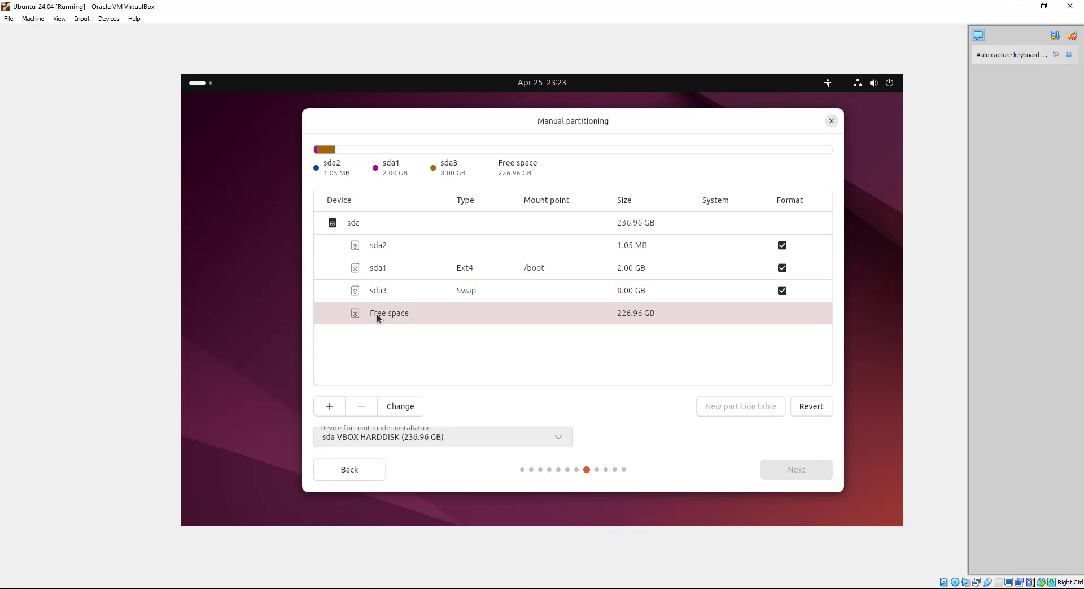
click(329, 405)
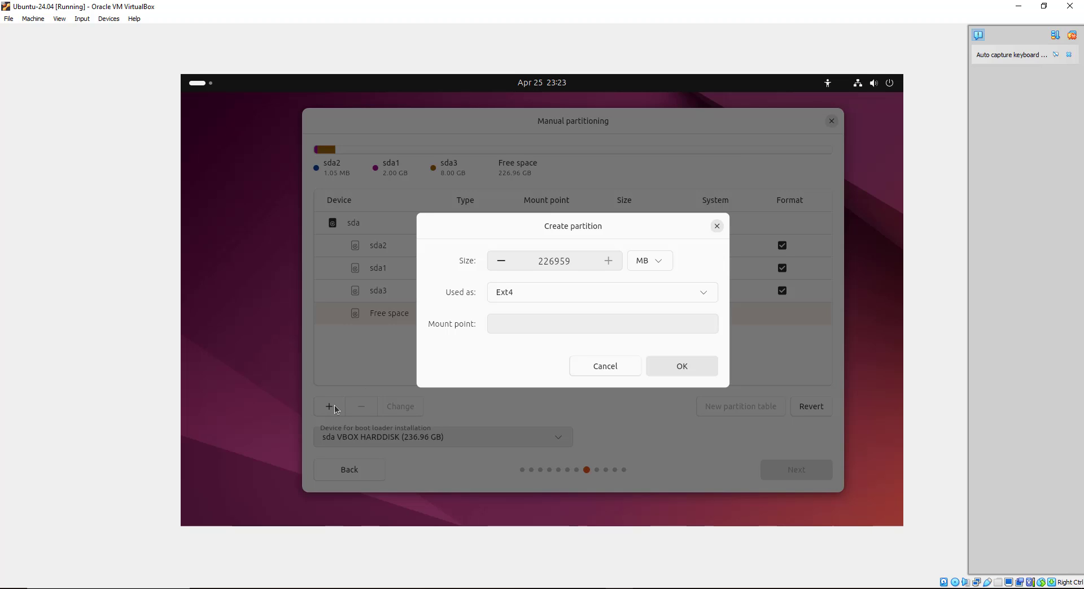
click(653, 261)
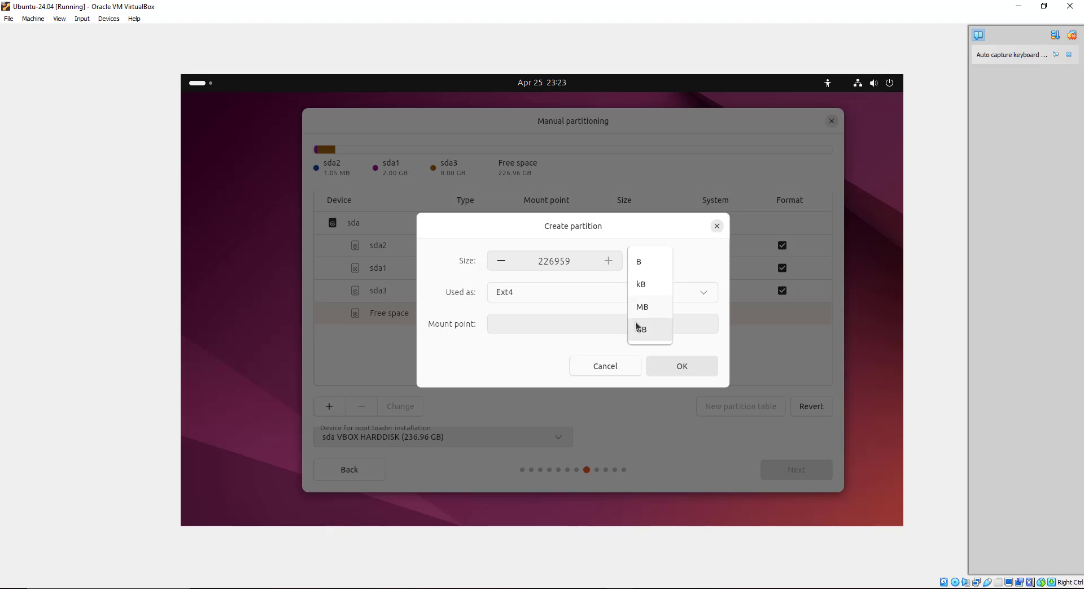
click(637, 328)
double_click(547, 261)
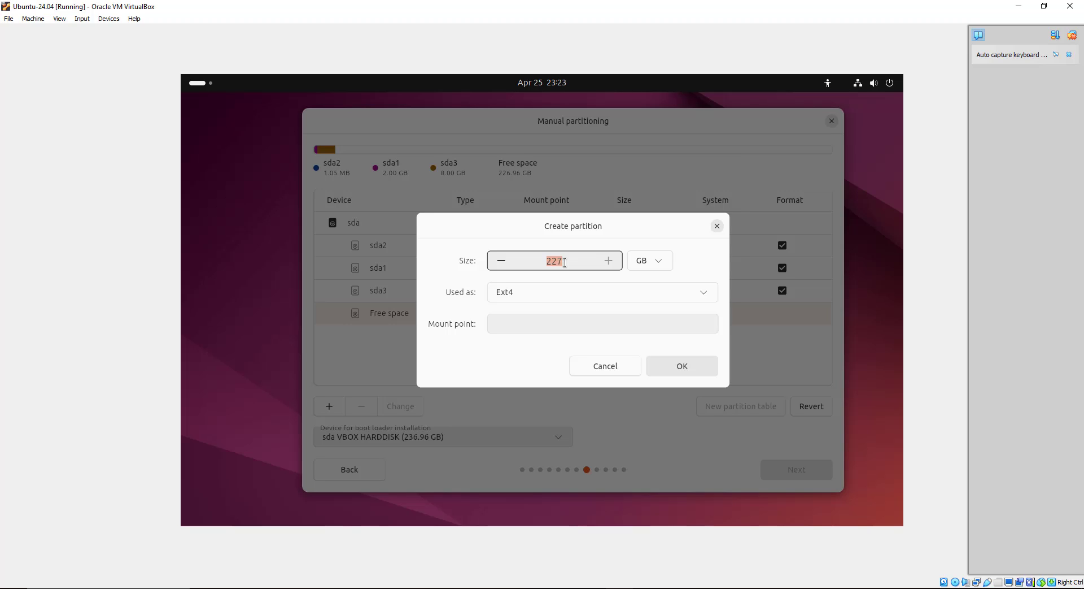
key(BackSpace)
text(180)
click(556, 323)
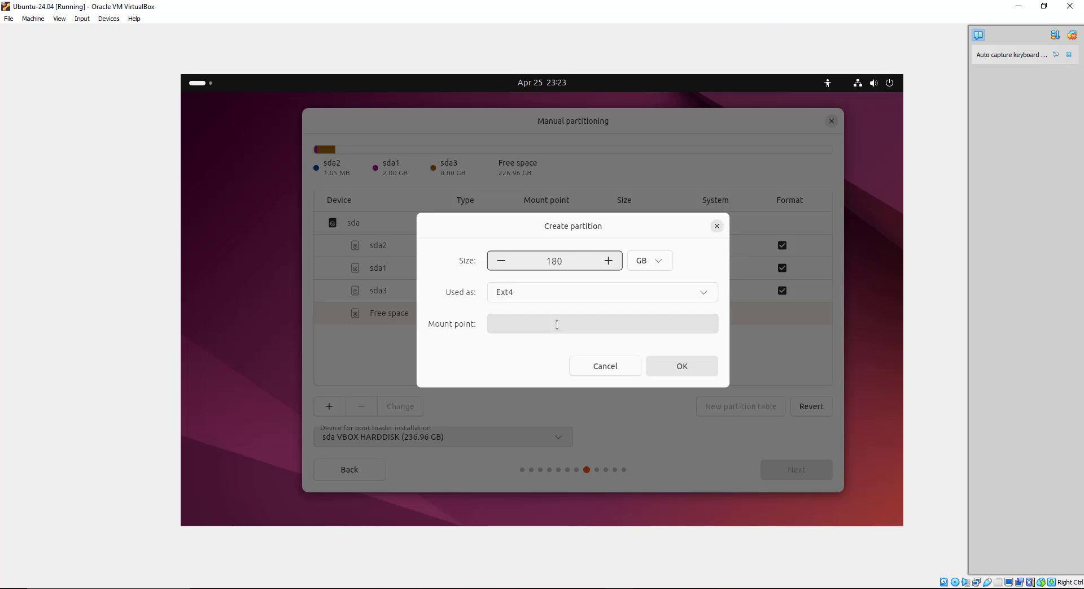
click(513, 418)
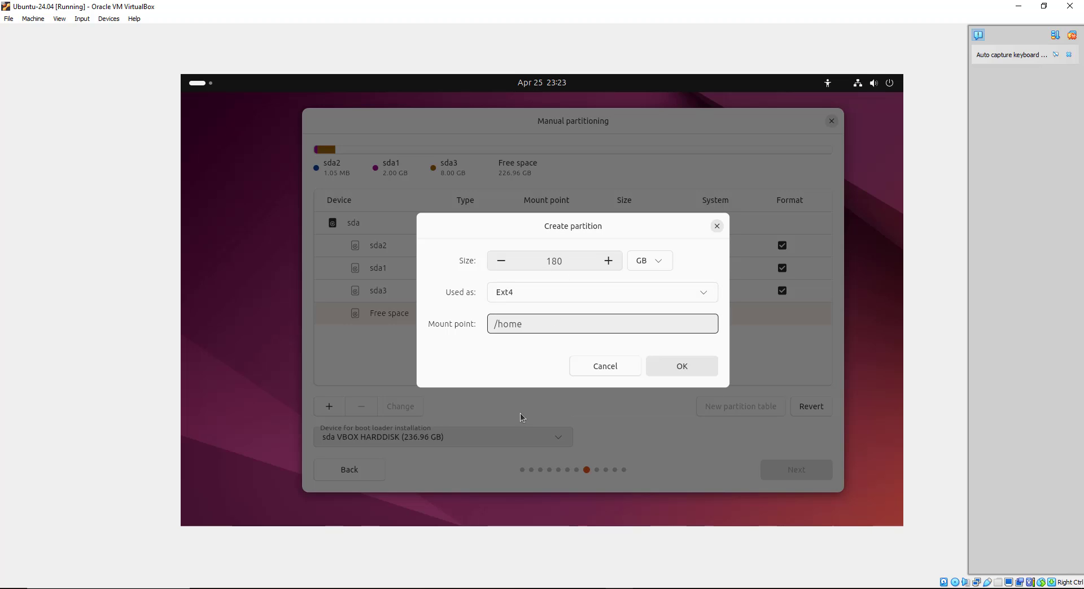
click(676, 366)
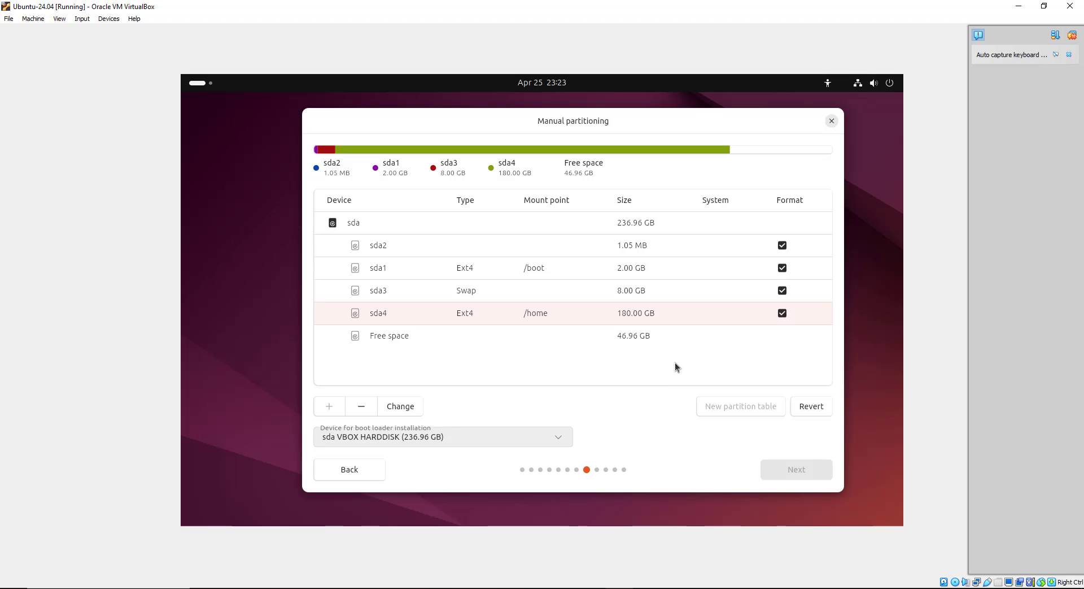
Create sda5 as a 45 GB Ext4 root (/) partition and finish manual partitioning
click(385, 336)
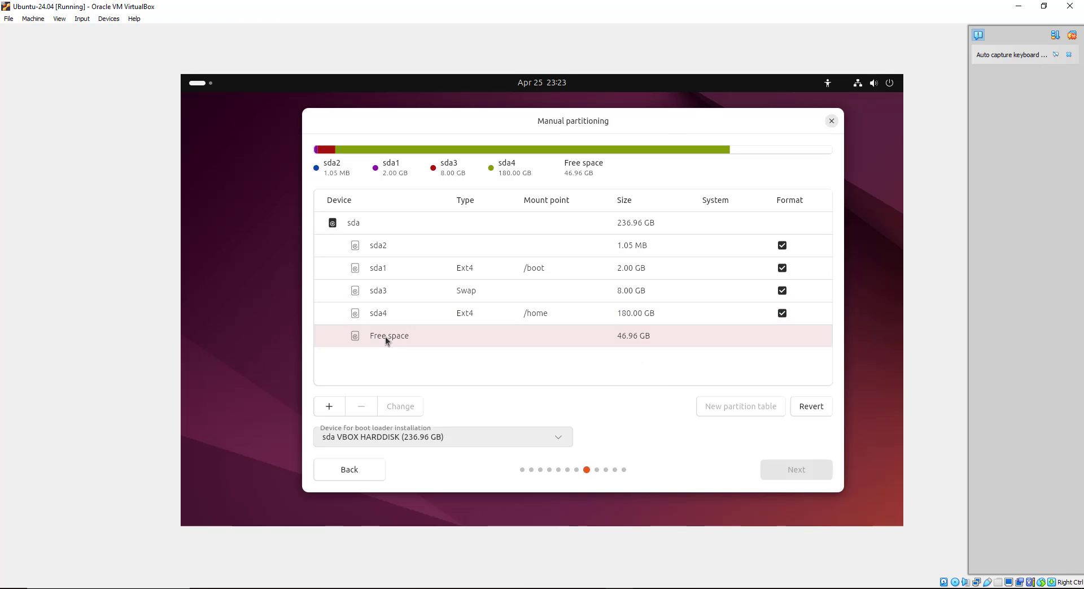
click(329, 409)
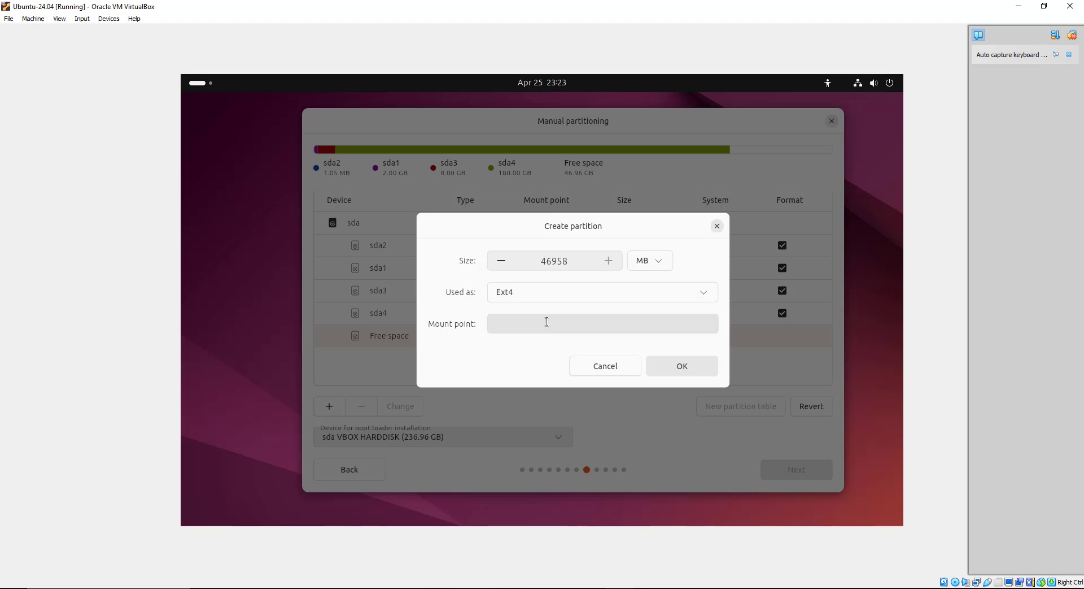
click(652, 260)
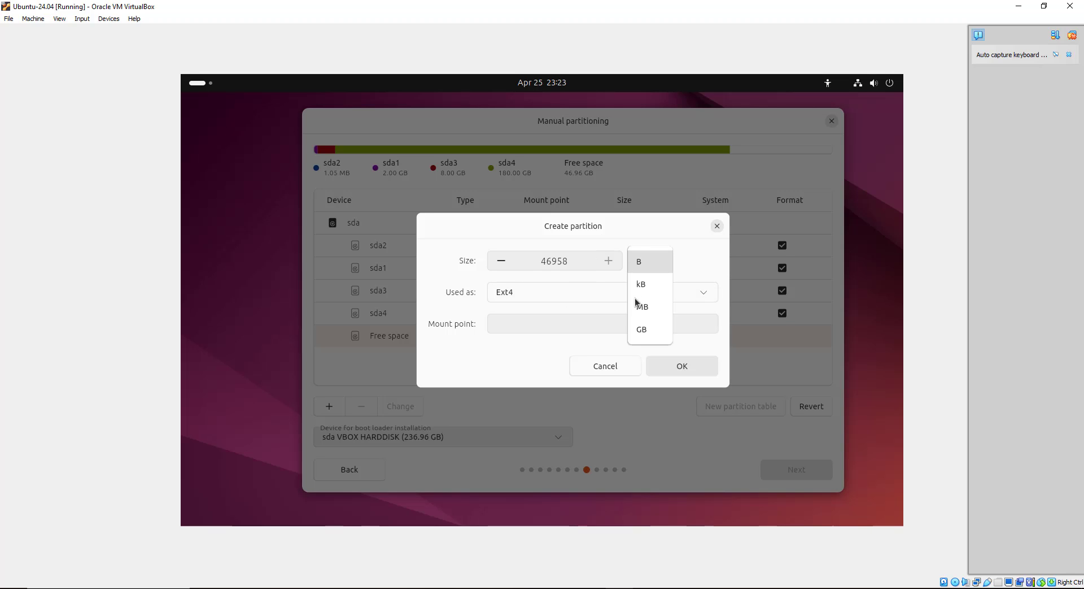
click(644, 335)
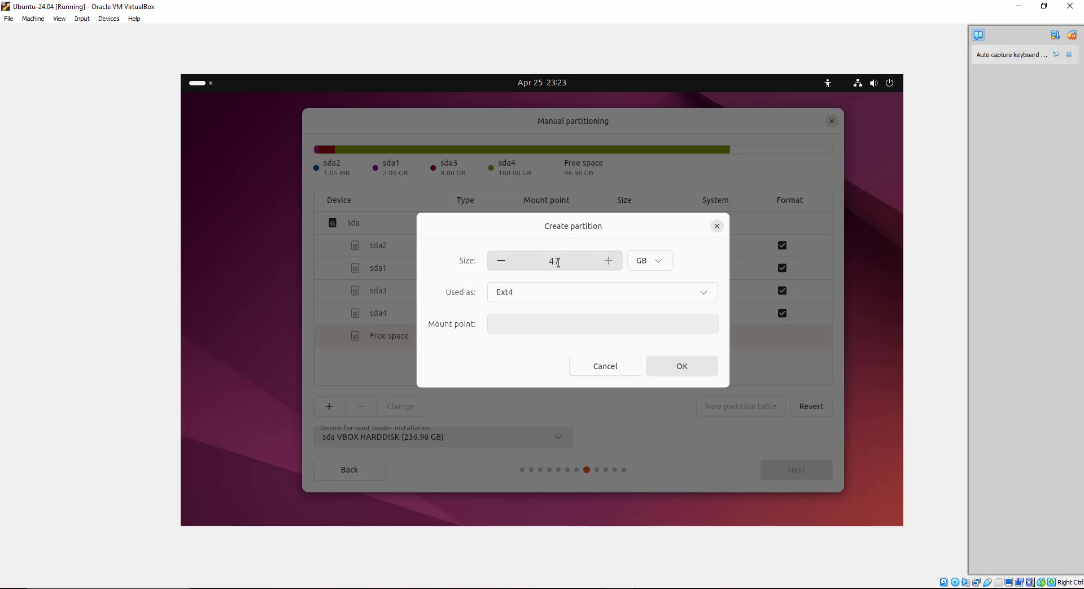
drag(554, 262, 560, 262)
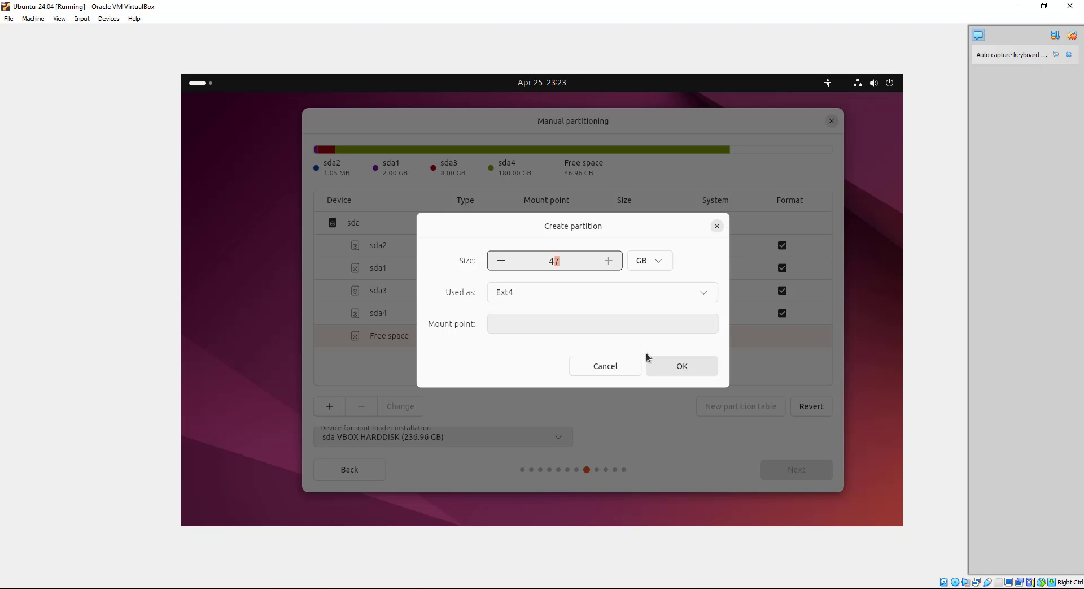
text(5)
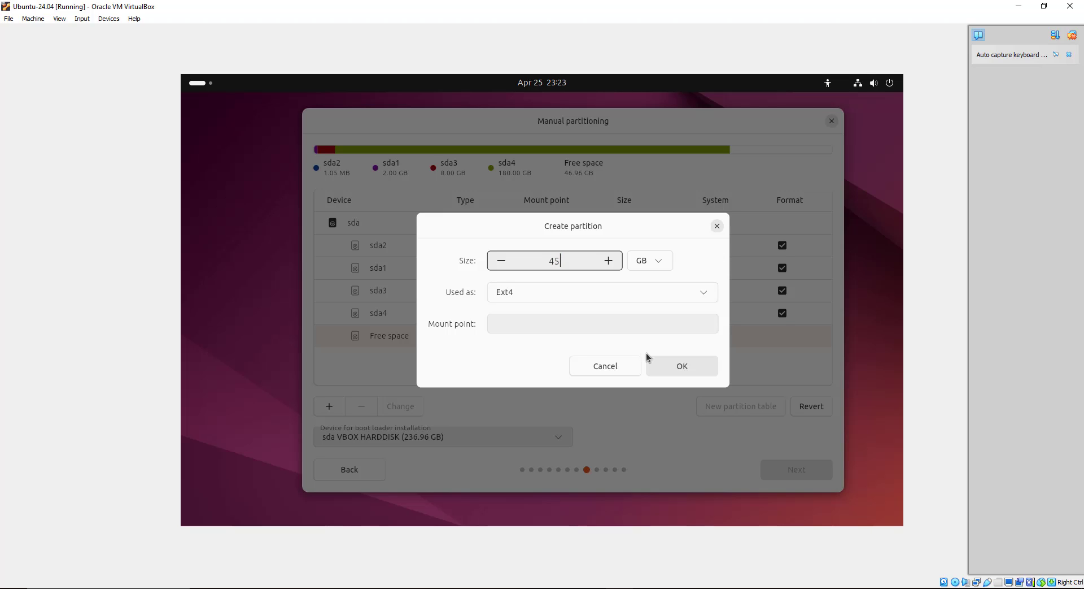
click(543, 323)
click(494, 368)
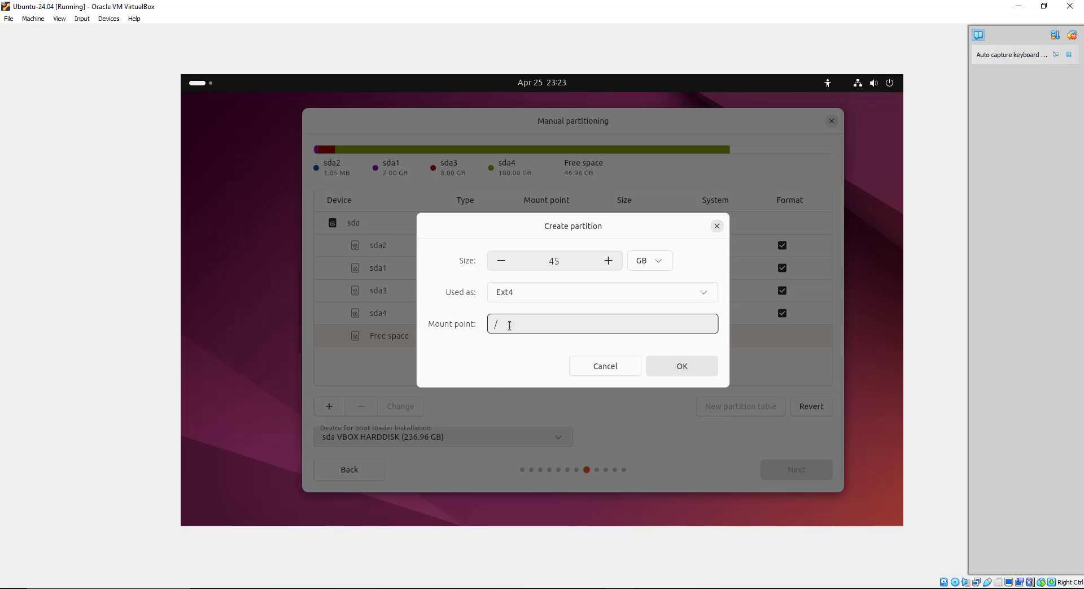
click(676, 368)
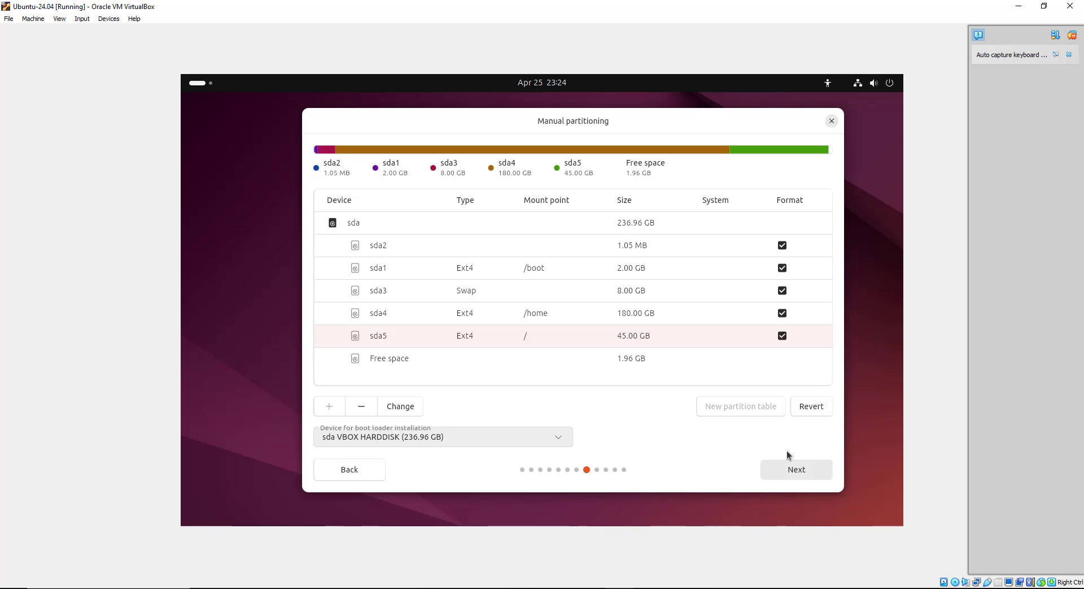
click(788, 475)
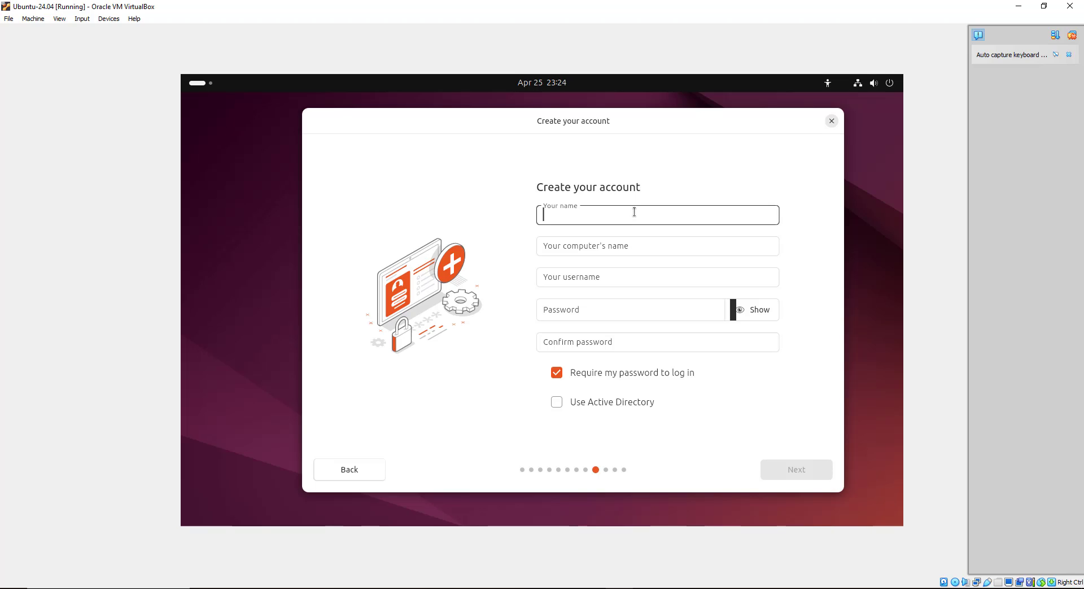
Fill in the user's name and change the computer name suffix to 'vm'
text(james)
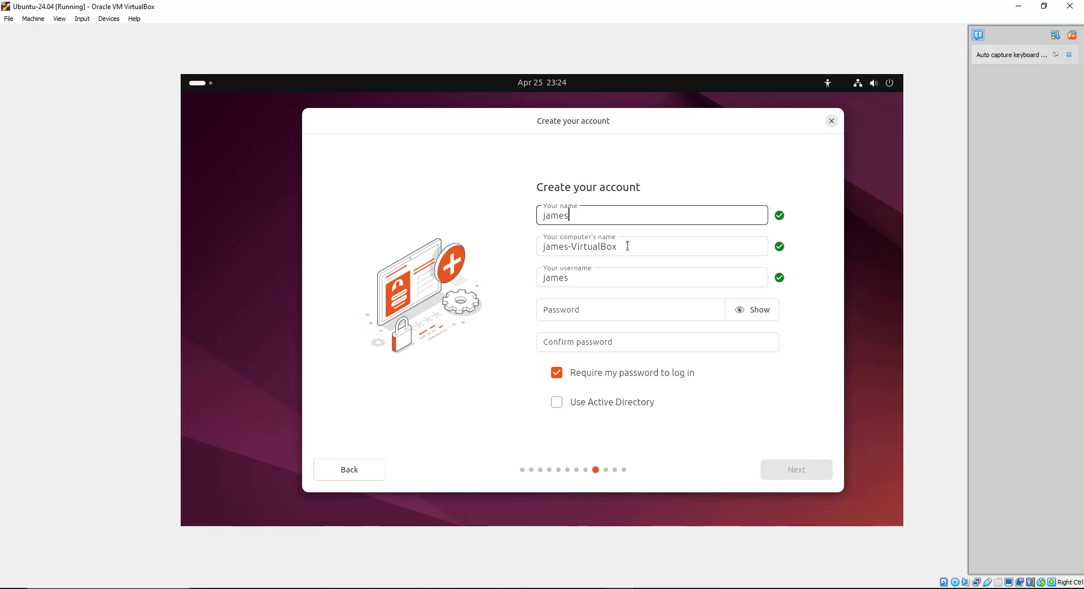
drag(628, 246, 571, 246)
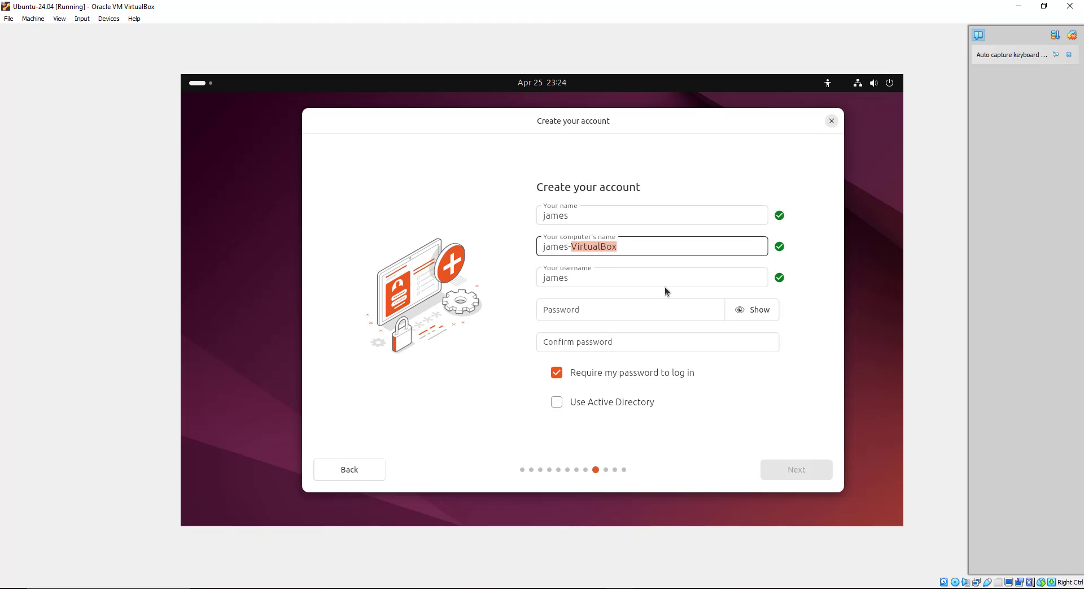
text(vm)
double_click(582, 279)
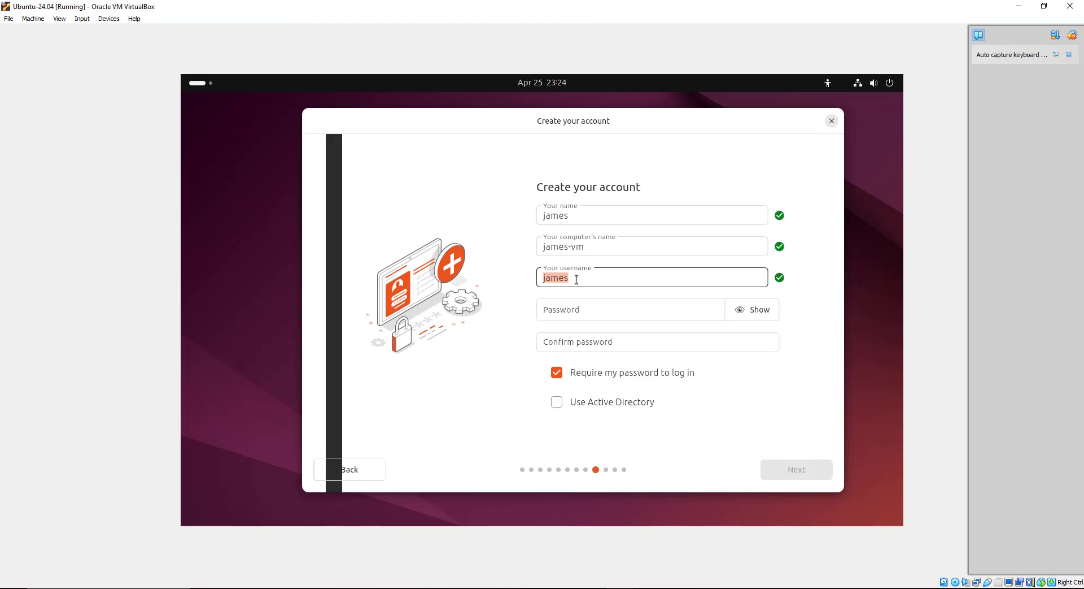
Enter the account password in both password fields so they match, then continue
click(580, 310)
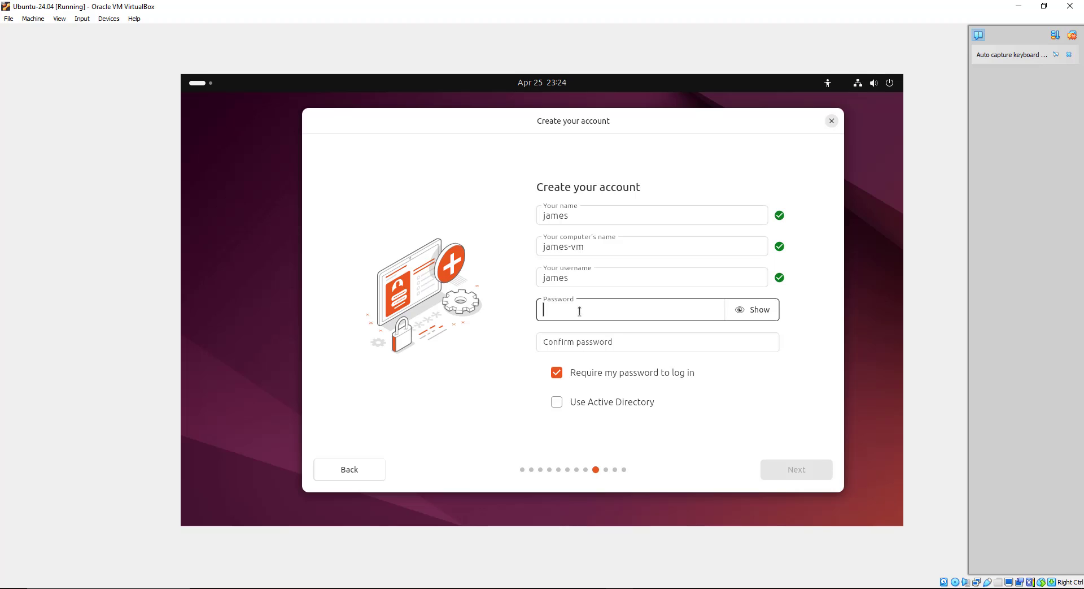
text(password)
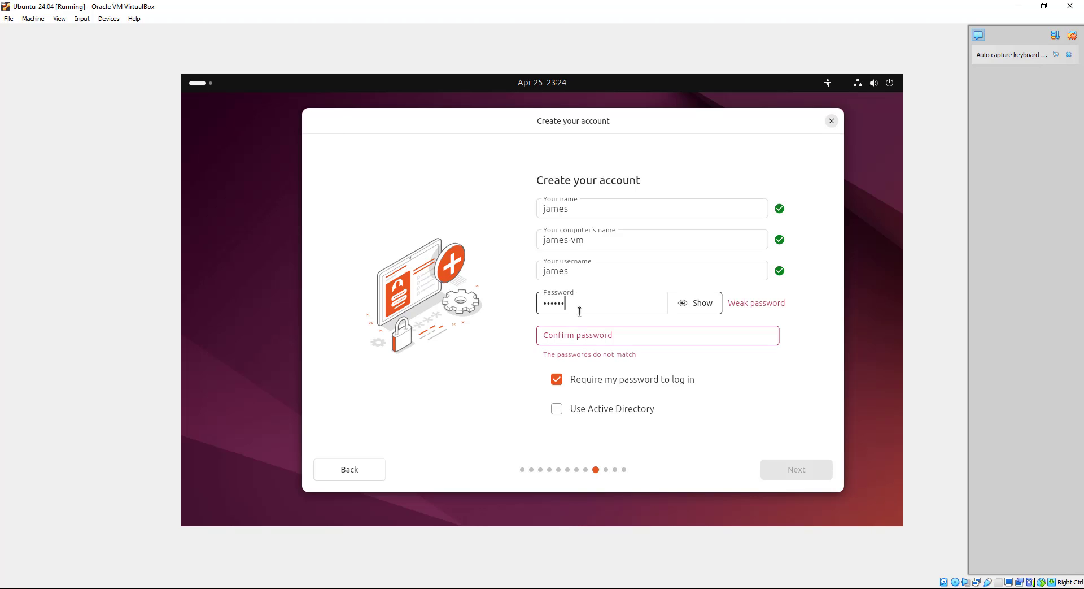
text(123)
click(592, 335)
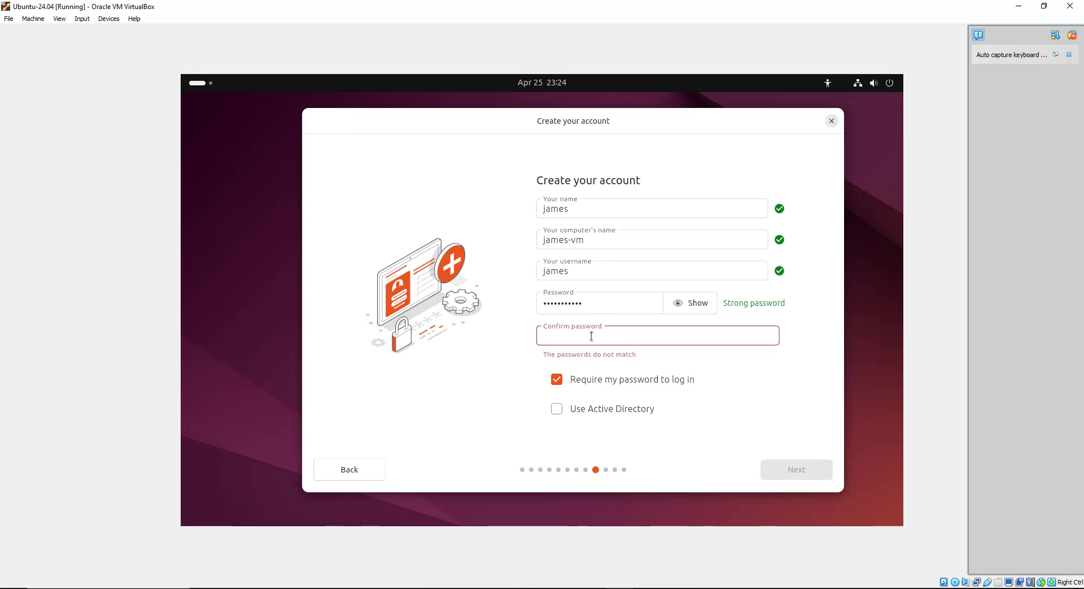
text(password123)
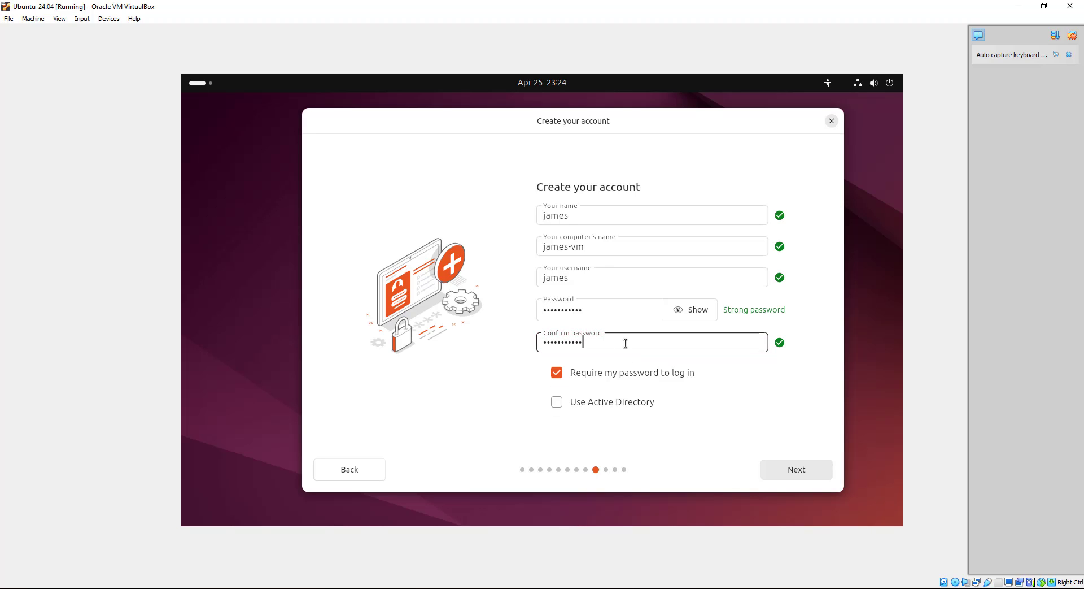
click(588, 310)
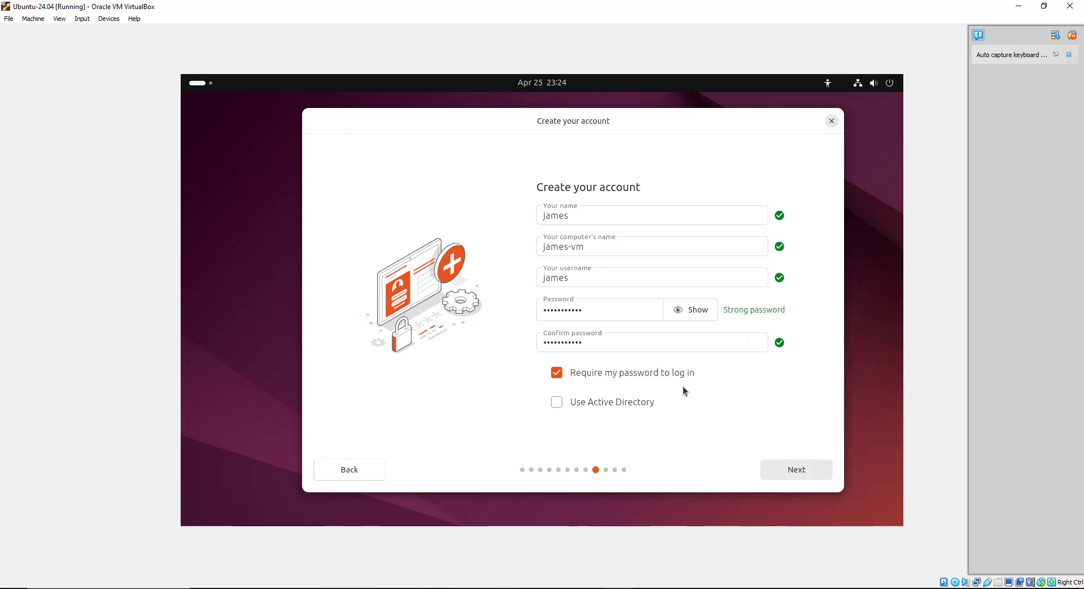
click(800, 470)
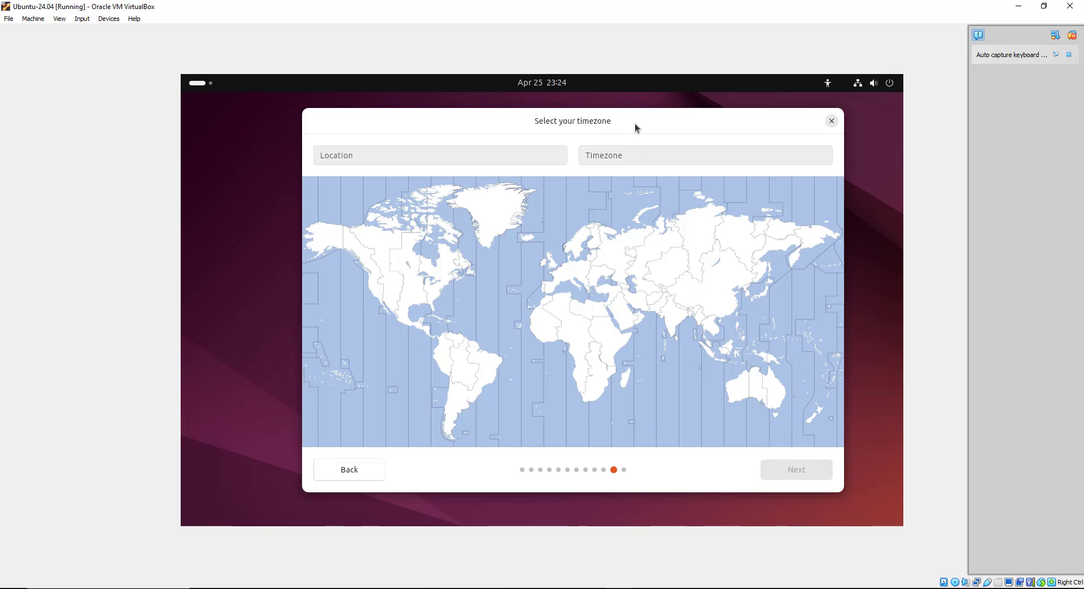
Pick Nairobi in East Africa on the map to set Africa/Nairobi, then proceed to review
drag(635, 123, 625, 122)
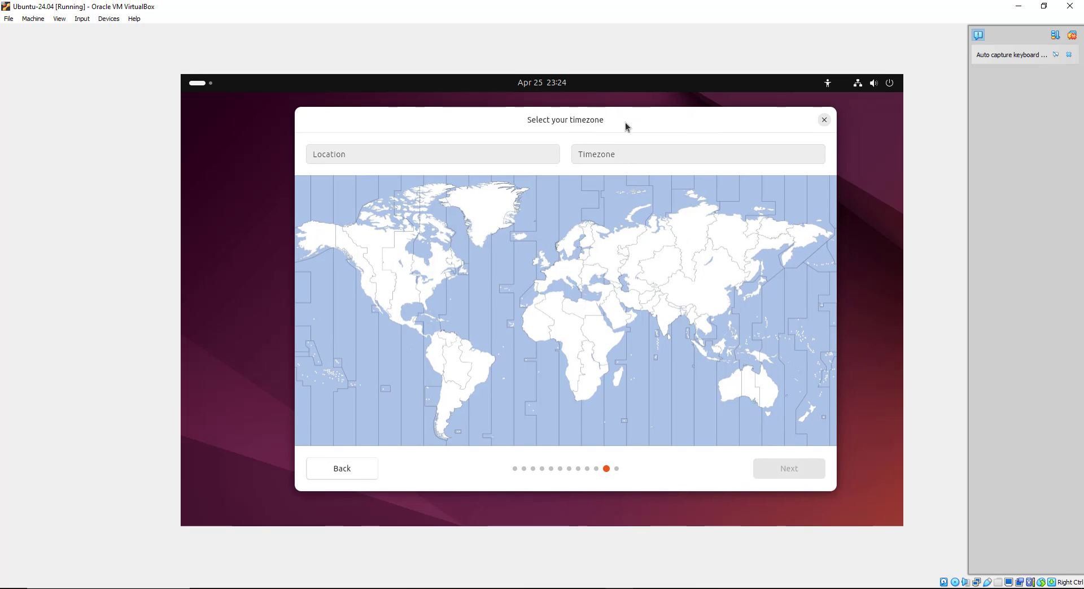
click(604, 345)
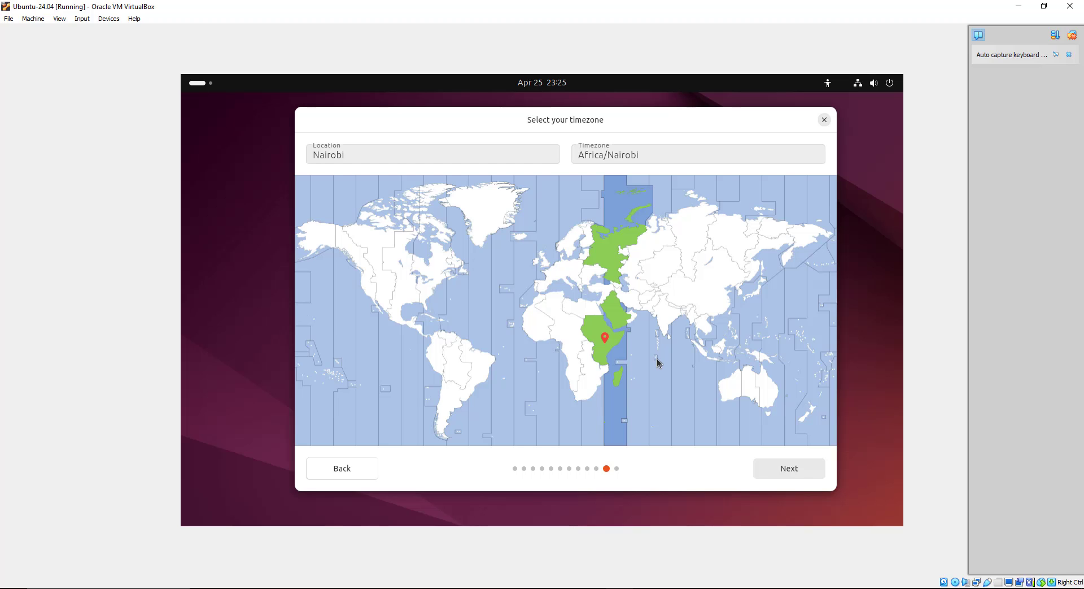
click(794, 470)
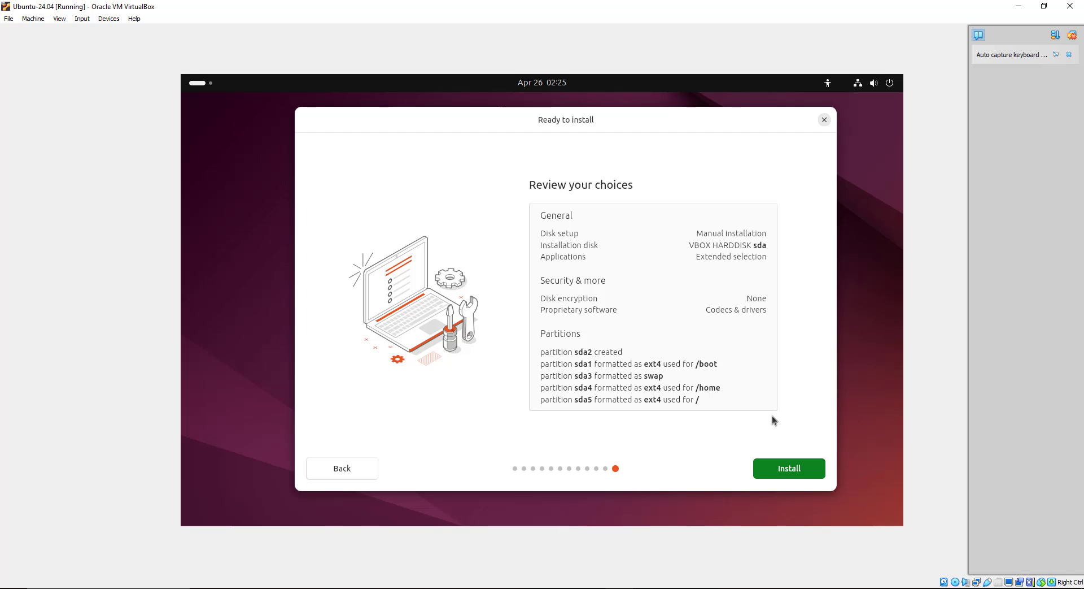
Start the Ubuntu 24.04 LTS install and restart once it reports completion
click(791, 472)
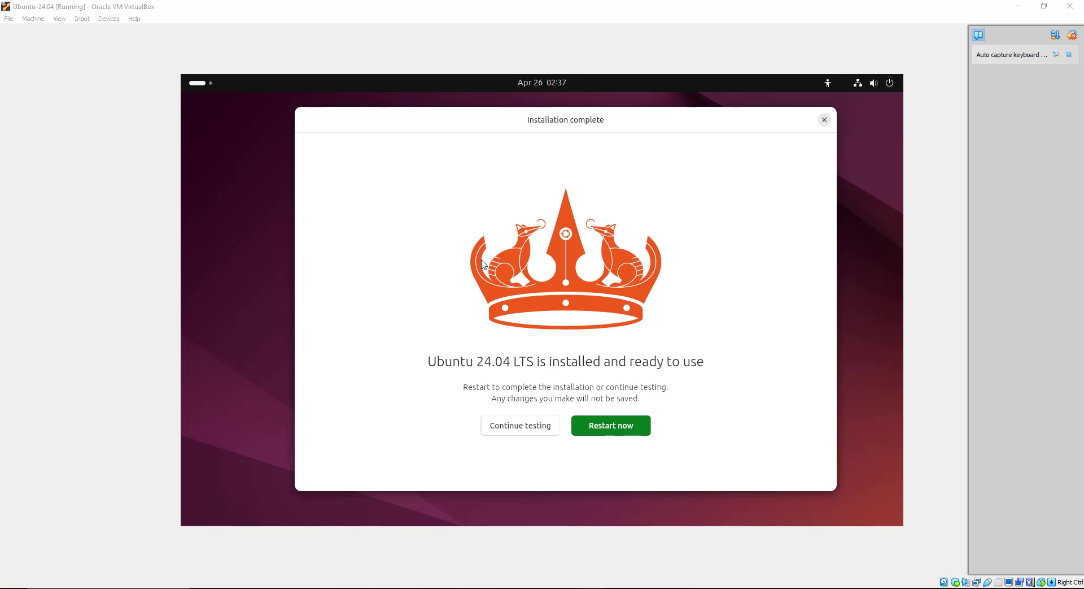
click(645, 431)
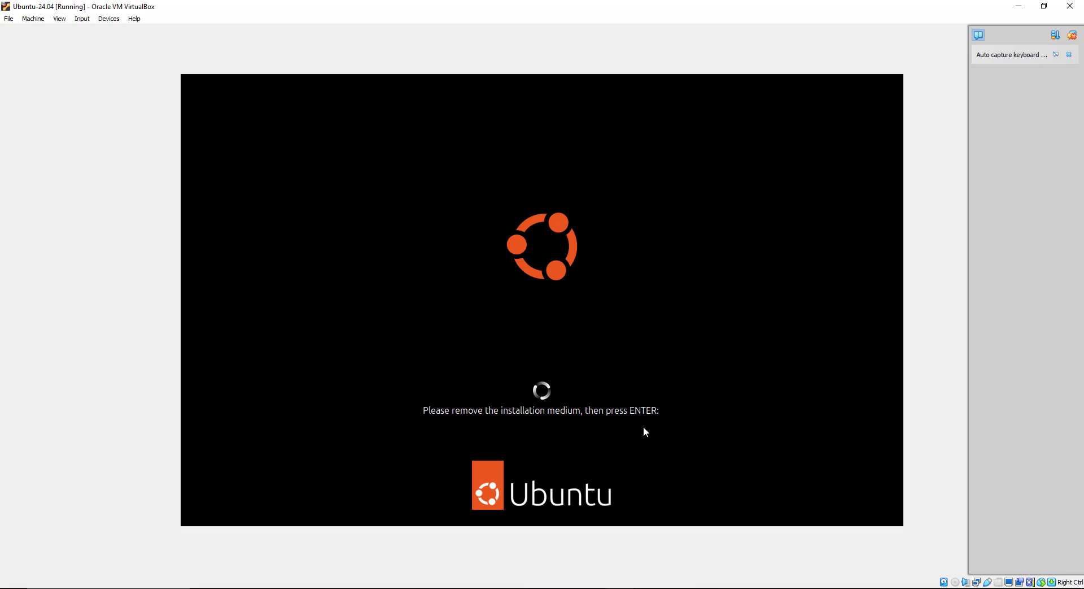
Confirm the installation medium is removed so the guest continues booting
key(Return)
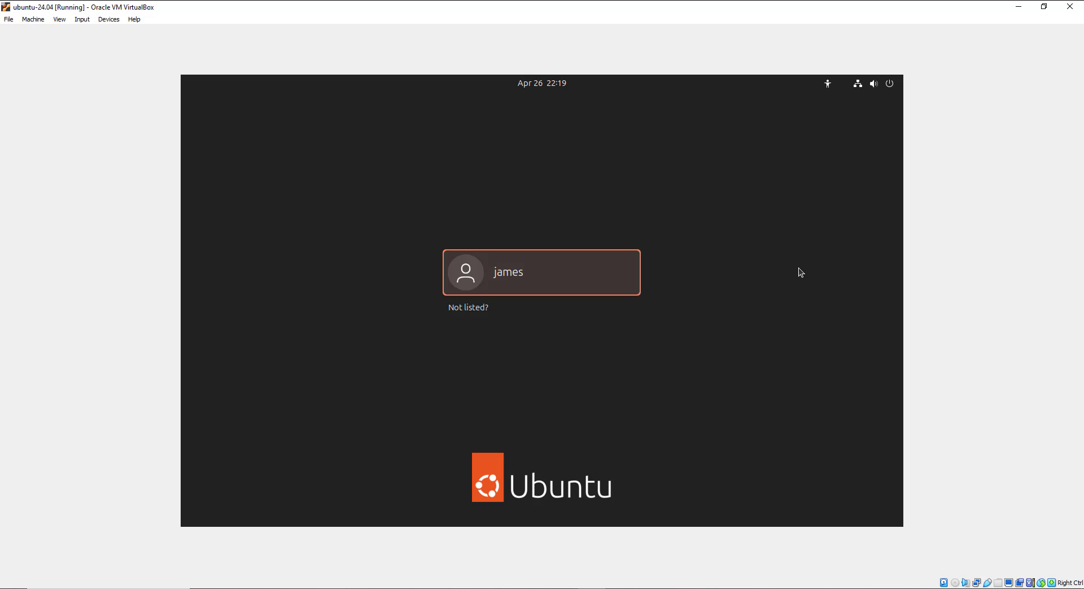
Choose Power Off from the login screen's system menu and confirm the shutdown
click(890, 86)
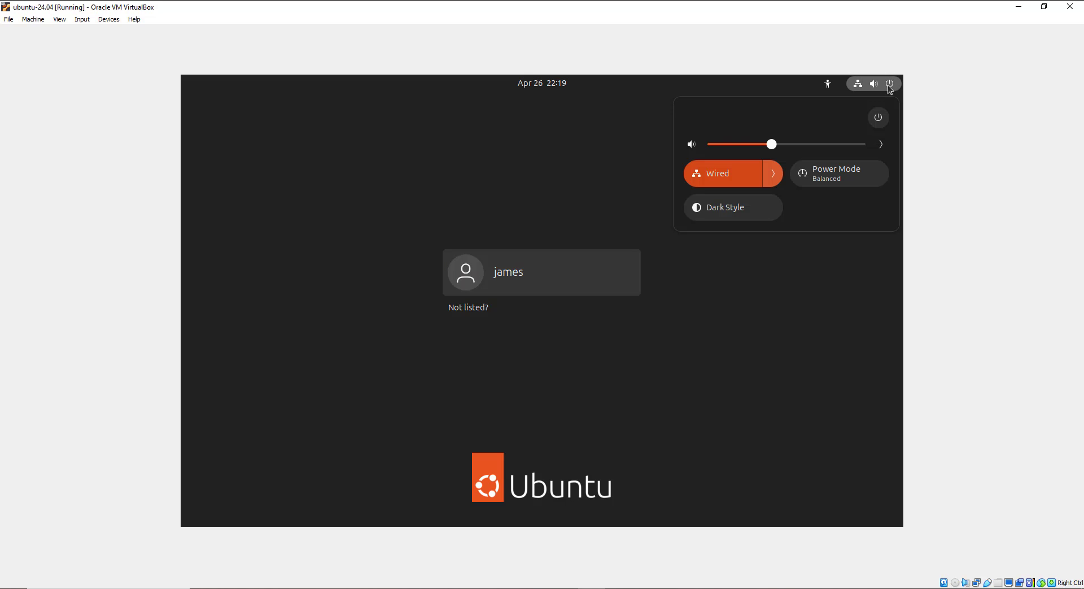
click(880, 118)
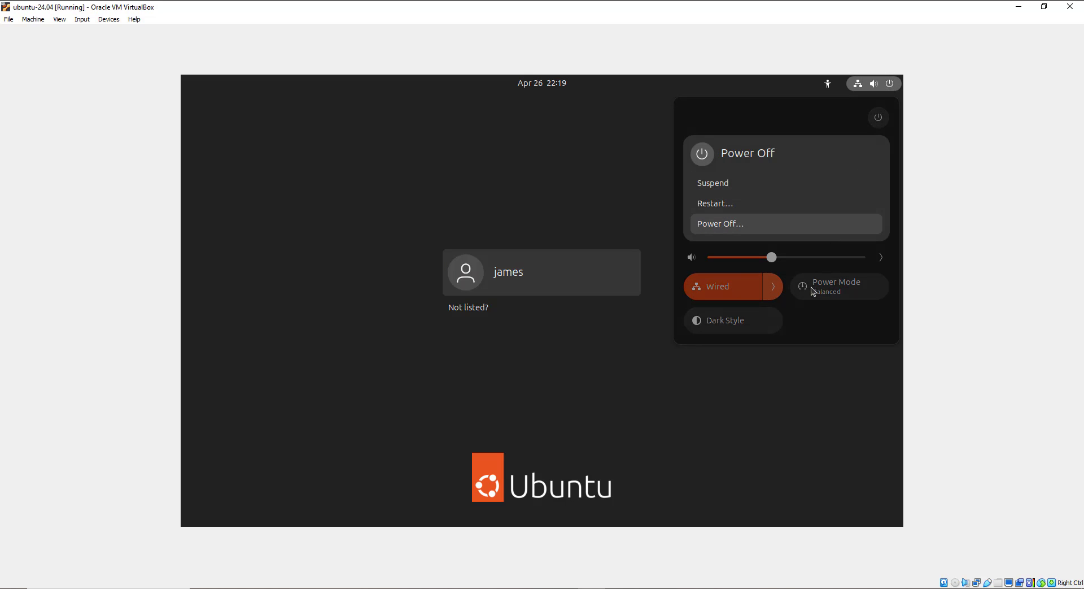
click(743, 222)
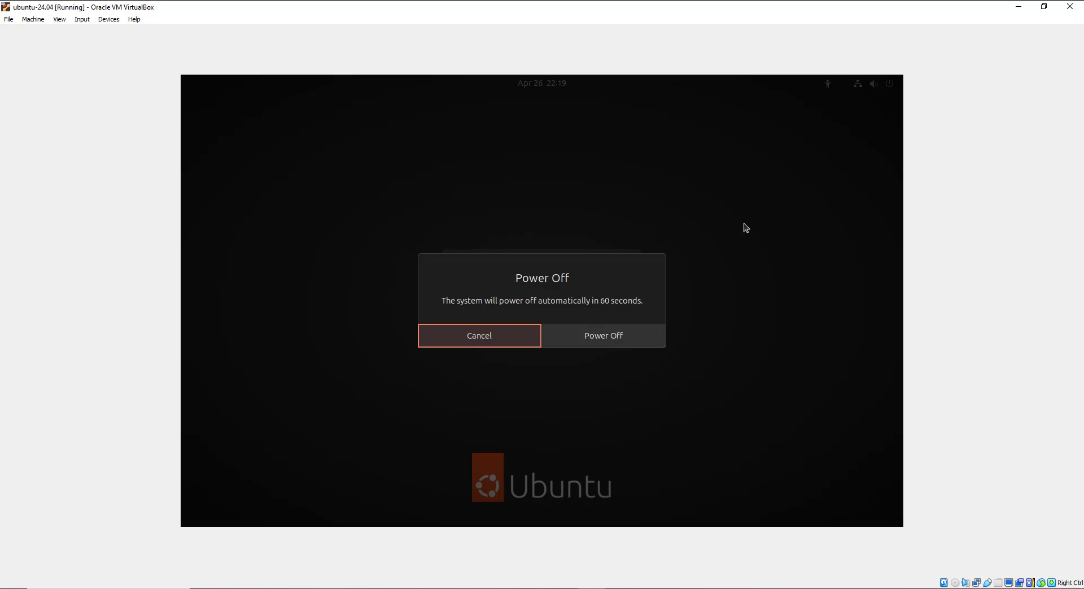
click(638, 340)
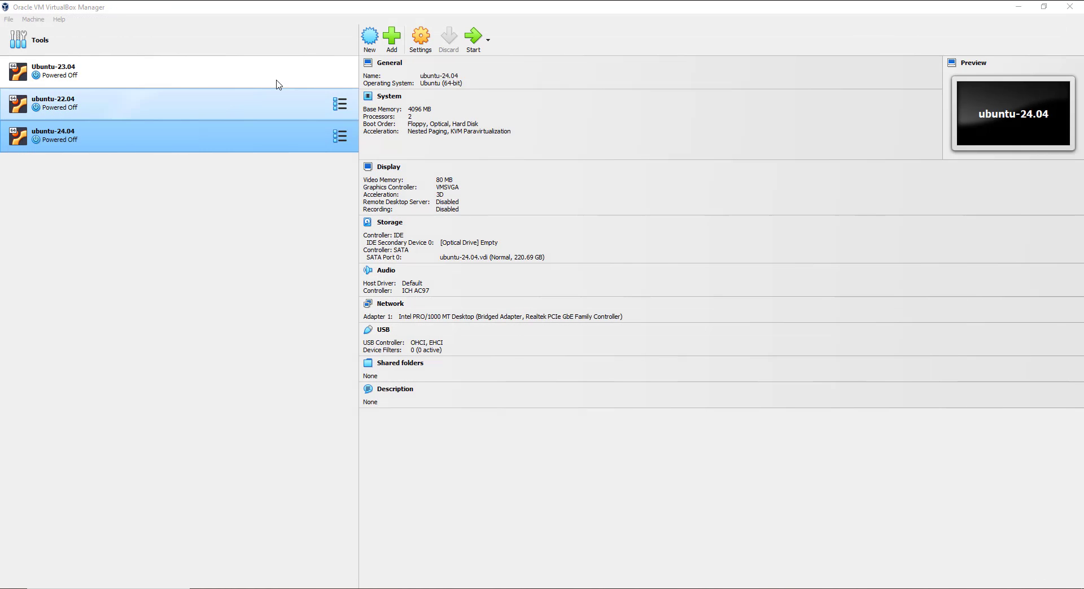
Untick Enable 3D Acceleration in ubuntu-24.04's Display settings, save, and start the VM
click(420, 40)
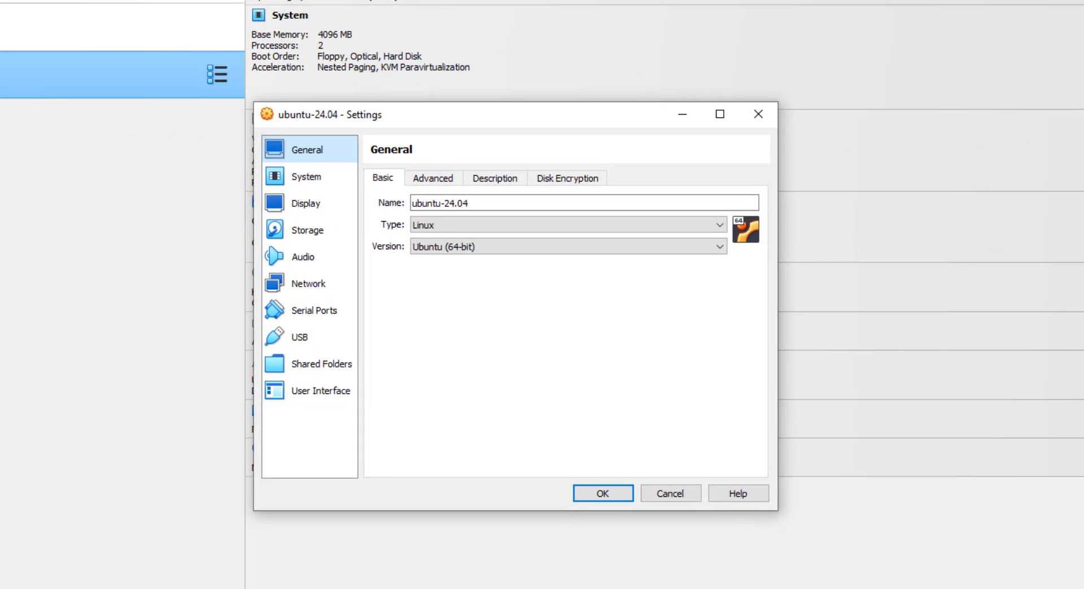
click(299, 206)
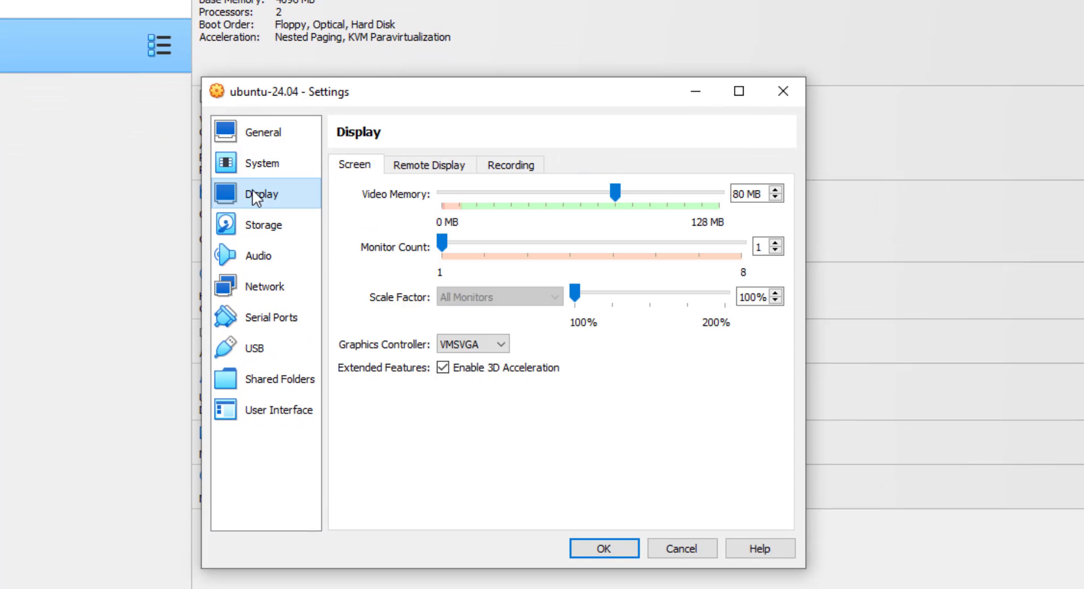
click(444, 368)
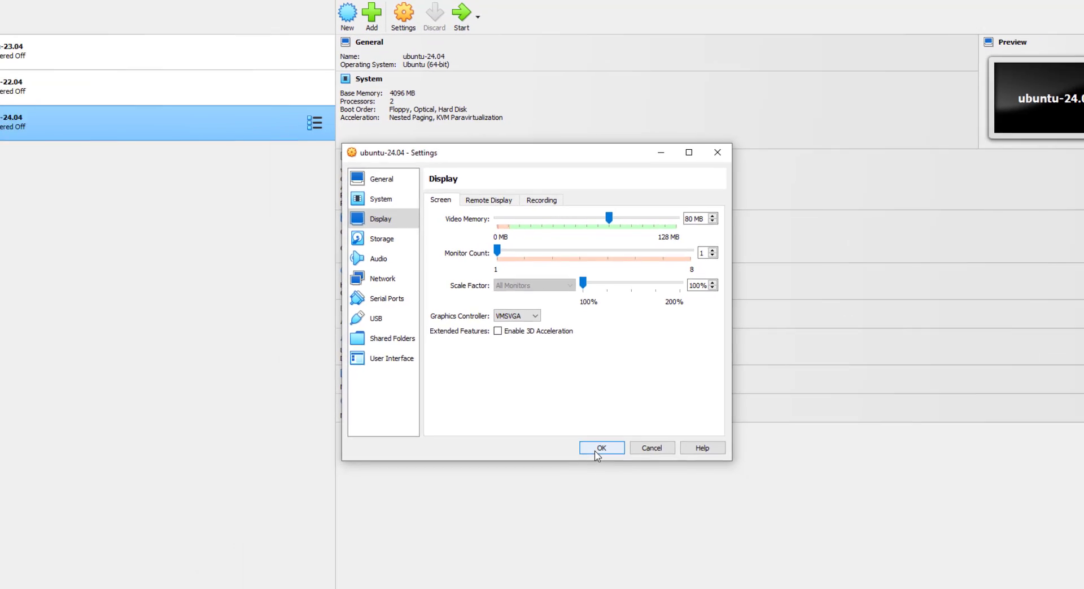
click(603, 548)
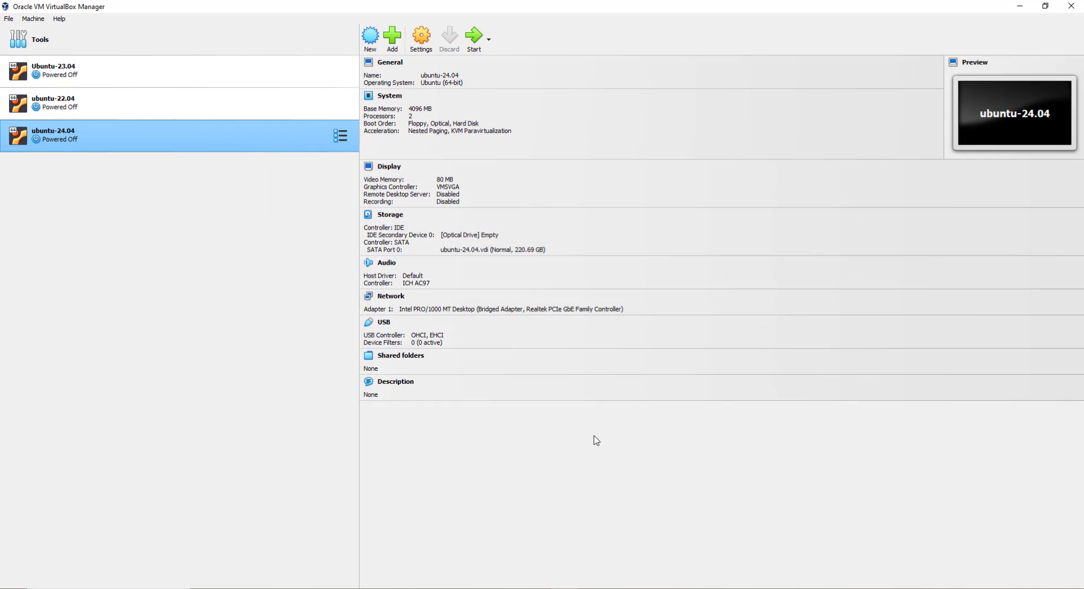
click(469, 38)
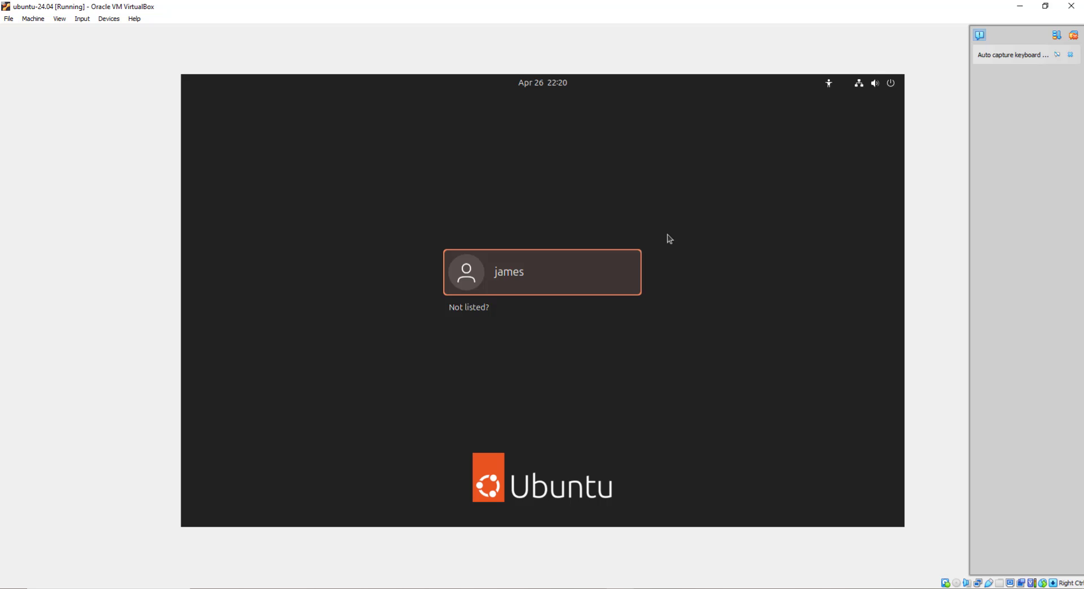
Select the new user on the Ubuntu login screen and enter the account password to sign in
click(596, 287)
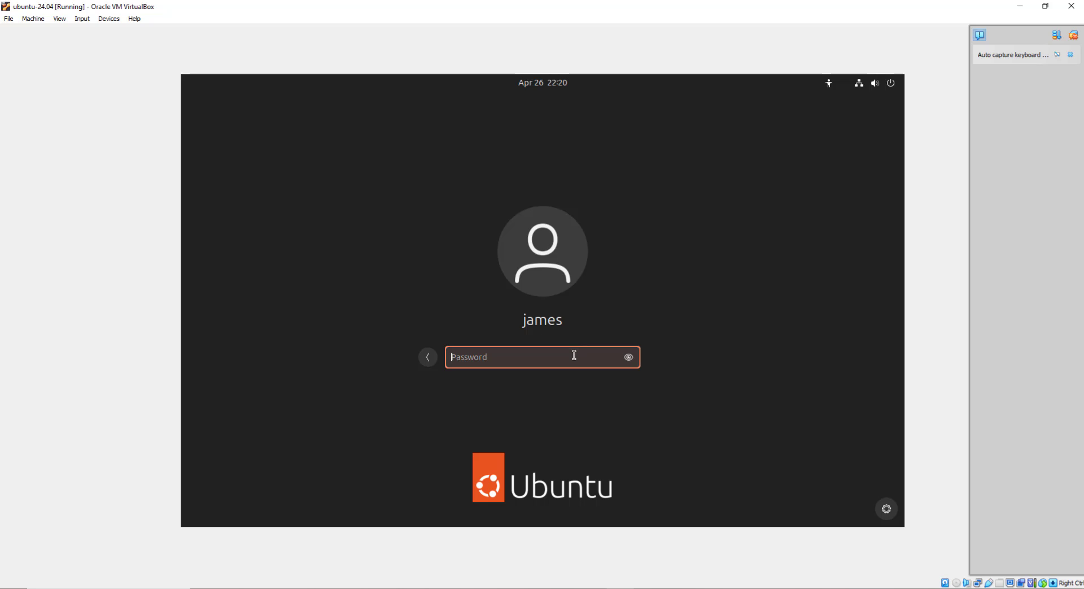
text(••••••••••••)
key(Return)
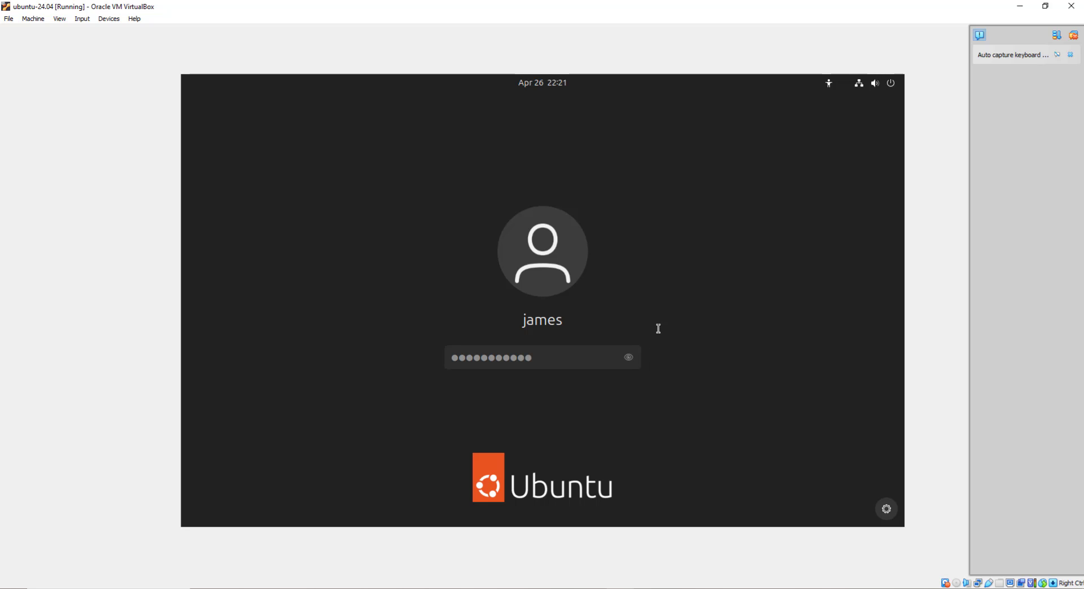
key(Return)
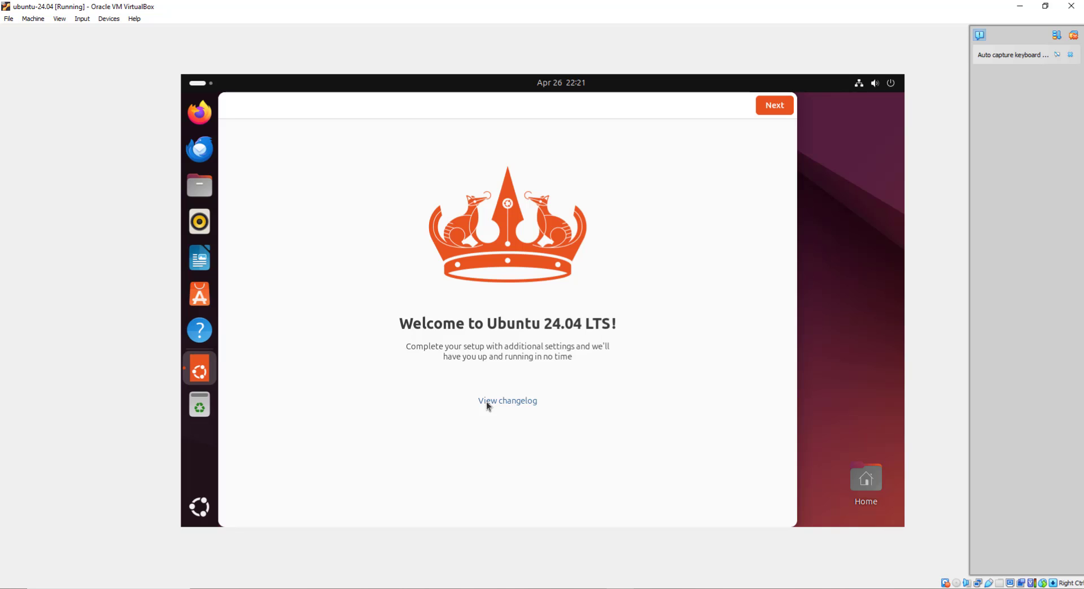
Go through the Welcome to Ubuntu 24.04 pages with 'Skip for now' and 'No, don't share system data', then Finish
drag(457, 97, 479, 104)
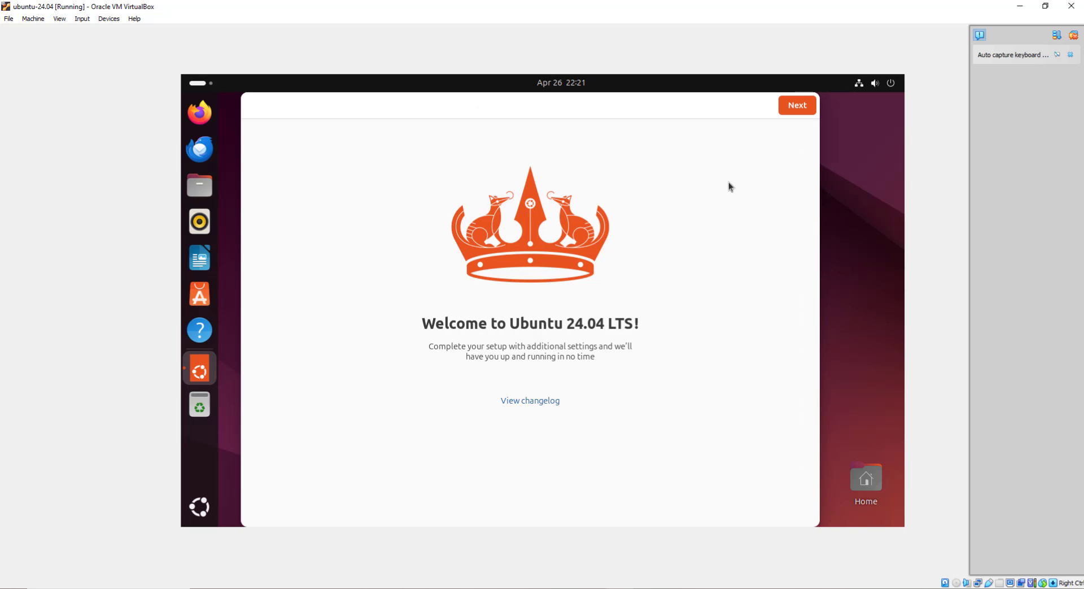
click(797, 106)
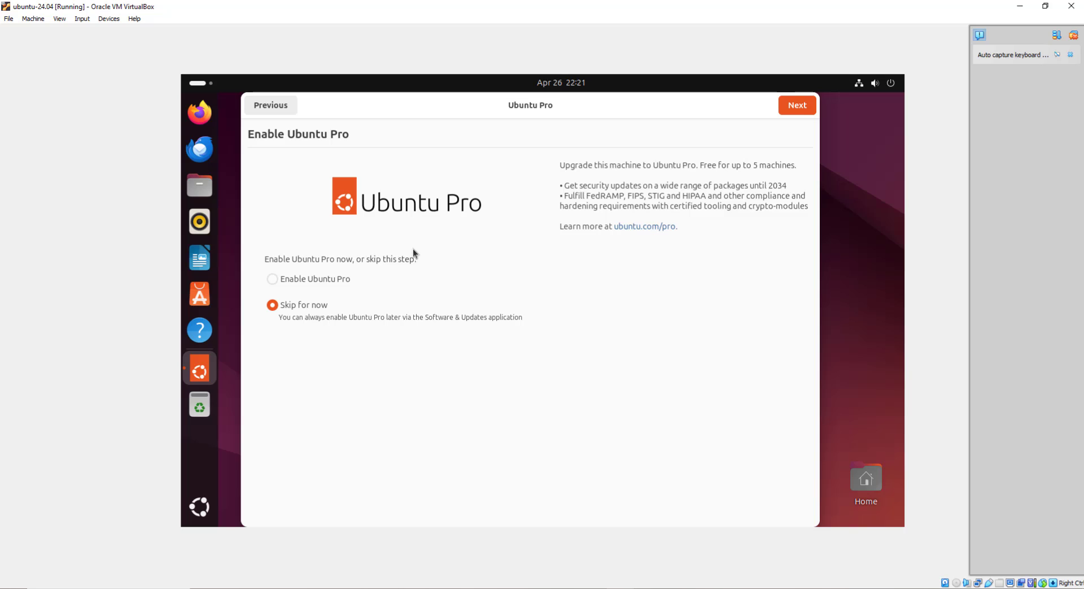
click(798, 104)
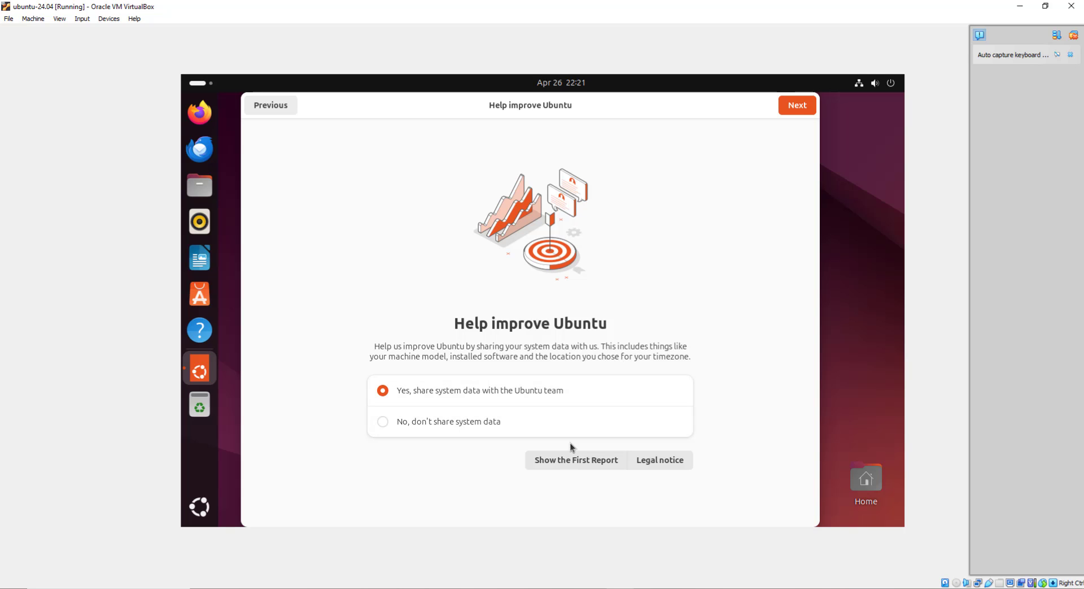
click(476, 424)
click(798, 105)
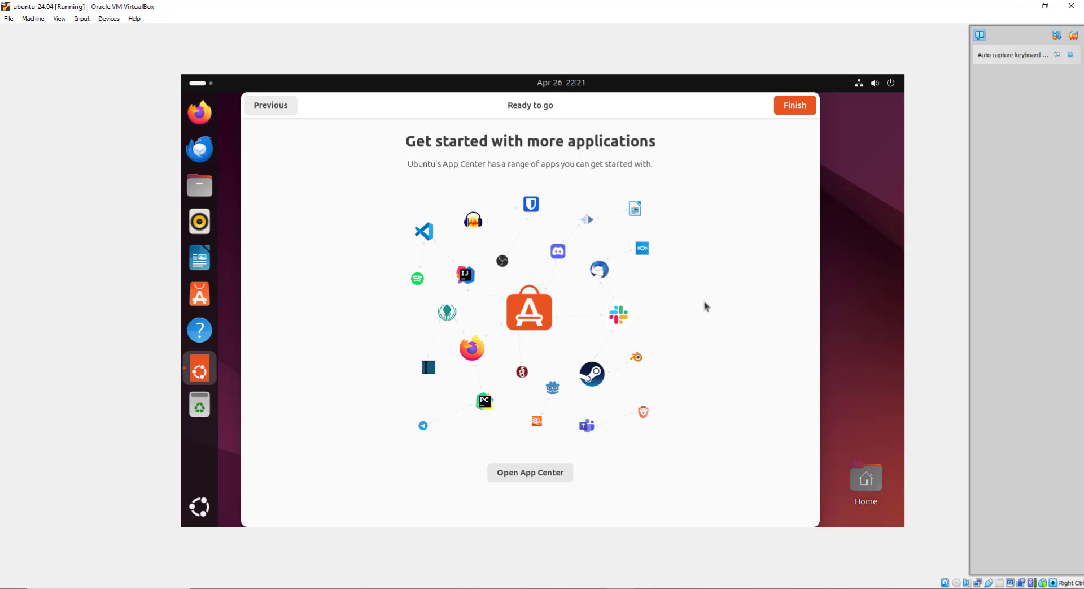
click(791, 107)
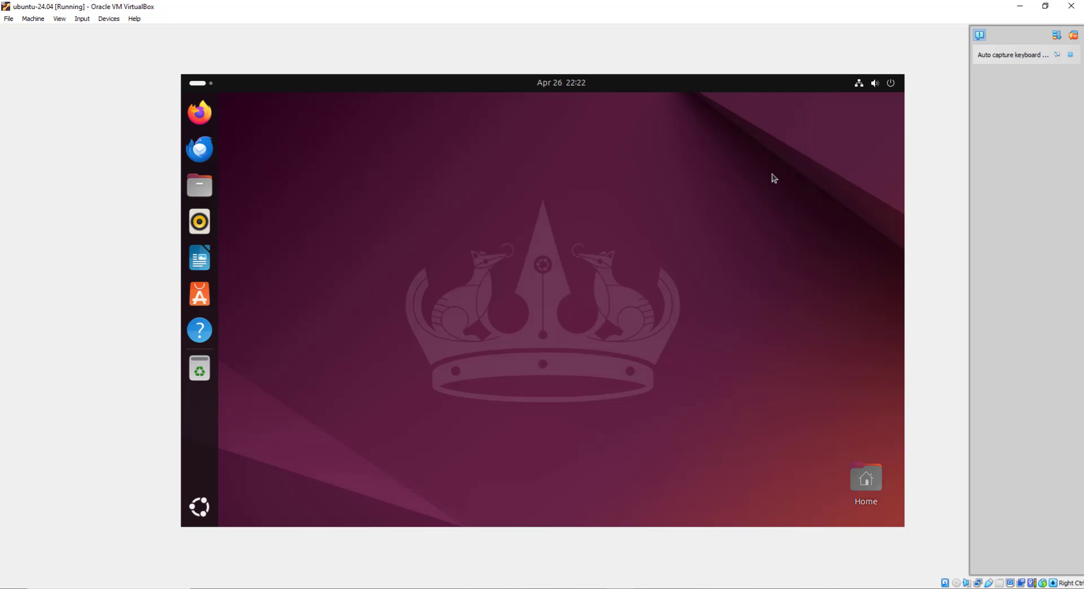